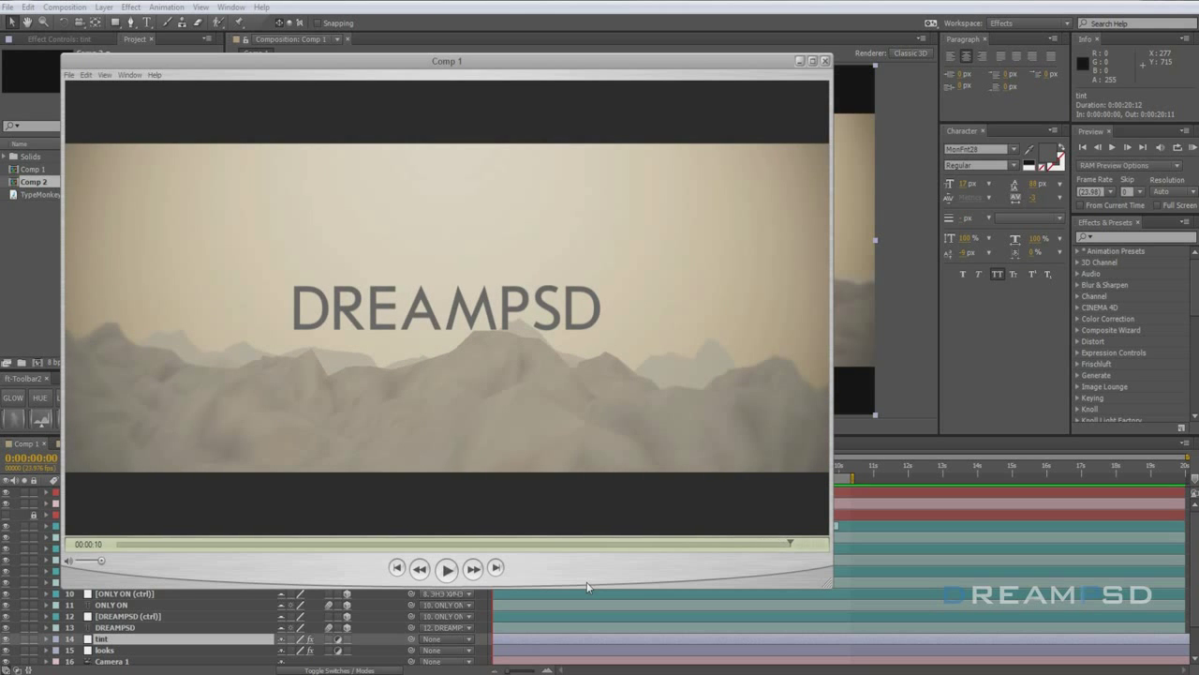
Minimize the rendered preview and move Comp 1's playhead to 1 second to view the text animation.
{"action": "left_click", "coordinate": [800, 61]}
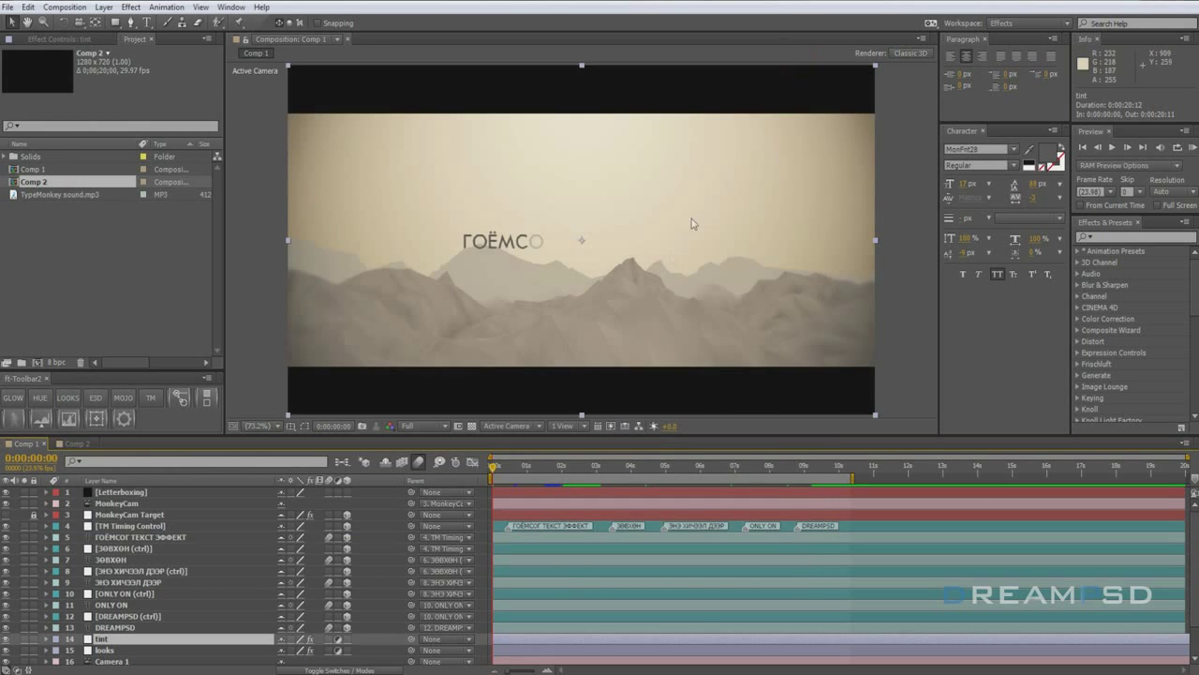
{"action": "left_click_drag", "start_coordinate": [488, 465], "coordinate": [528, 469]}
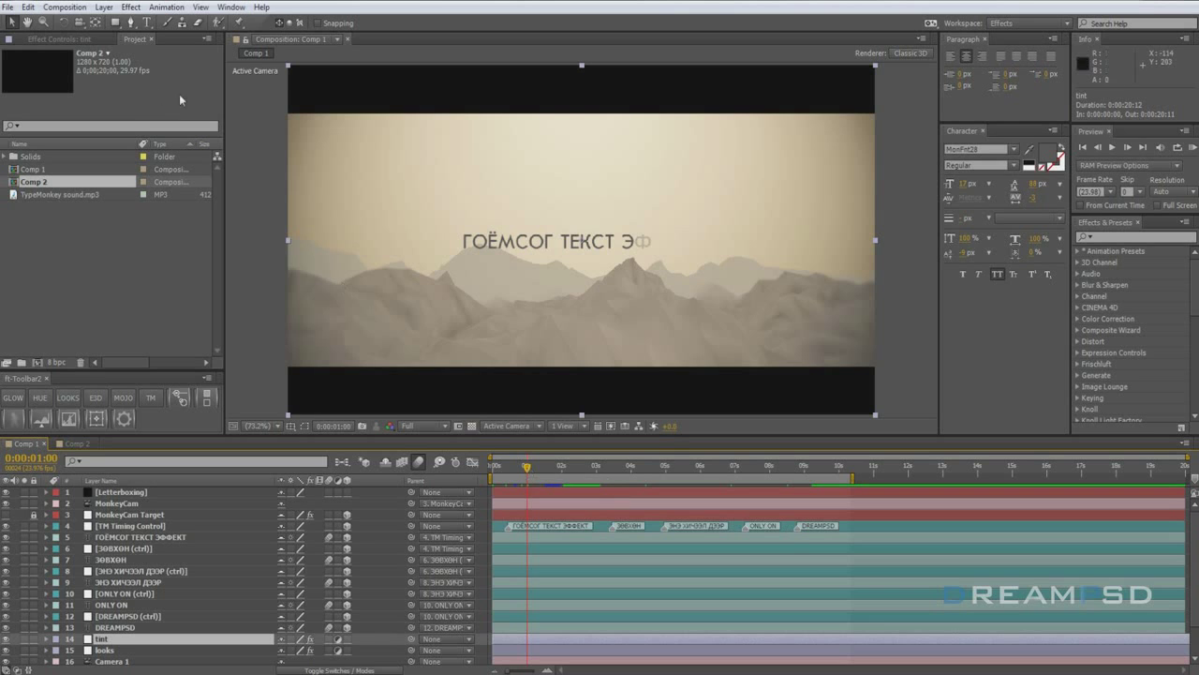
Open the TypeMonkey script panel and place it over the middle of the composition view.
{"action": "left_click", "coordinate": [230, 8]}
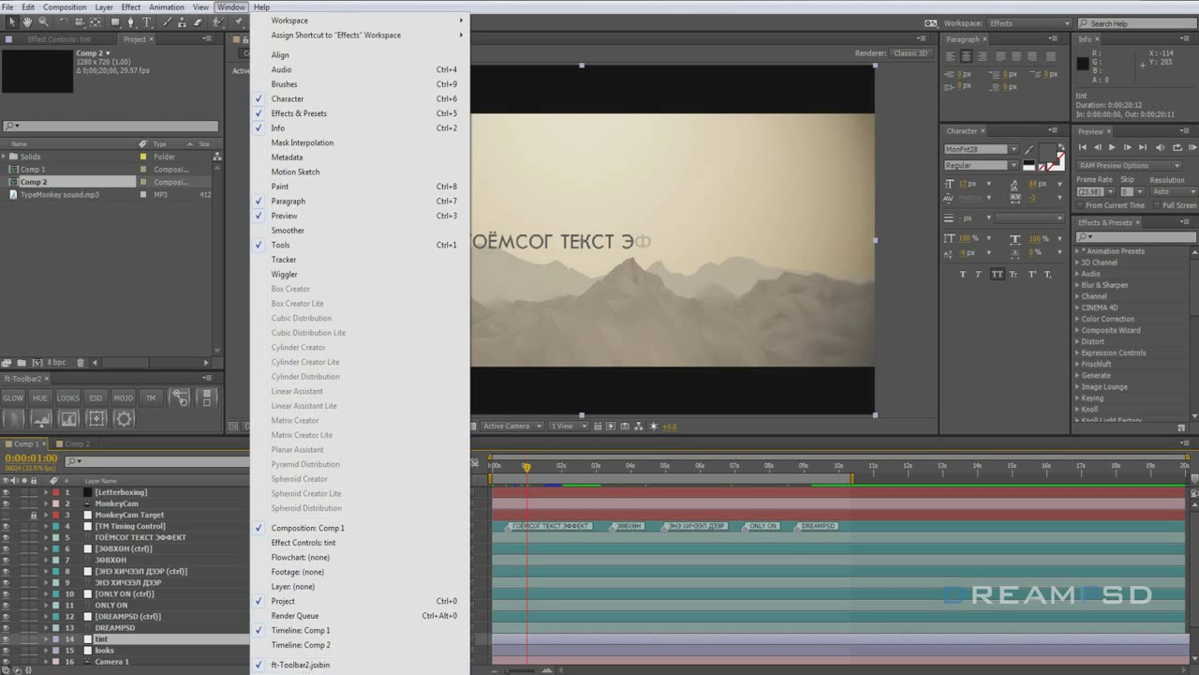
{"action": "left_click", "coordinate": [302, 673]}
{"action": "left_click_drag", "start_coordinate": [261, 161], "coordinate": [390, 91]}
{"action": "left_click_drag", "start_coordinate": [407, 172], "coordinate": [516, 174]}
{"action": "left_click", "coordinate": [364, 181]}
{"action": "left_click", "coordinate": [394, 169]}
{"action": "triple_click", "coordinate": [393, 170]}
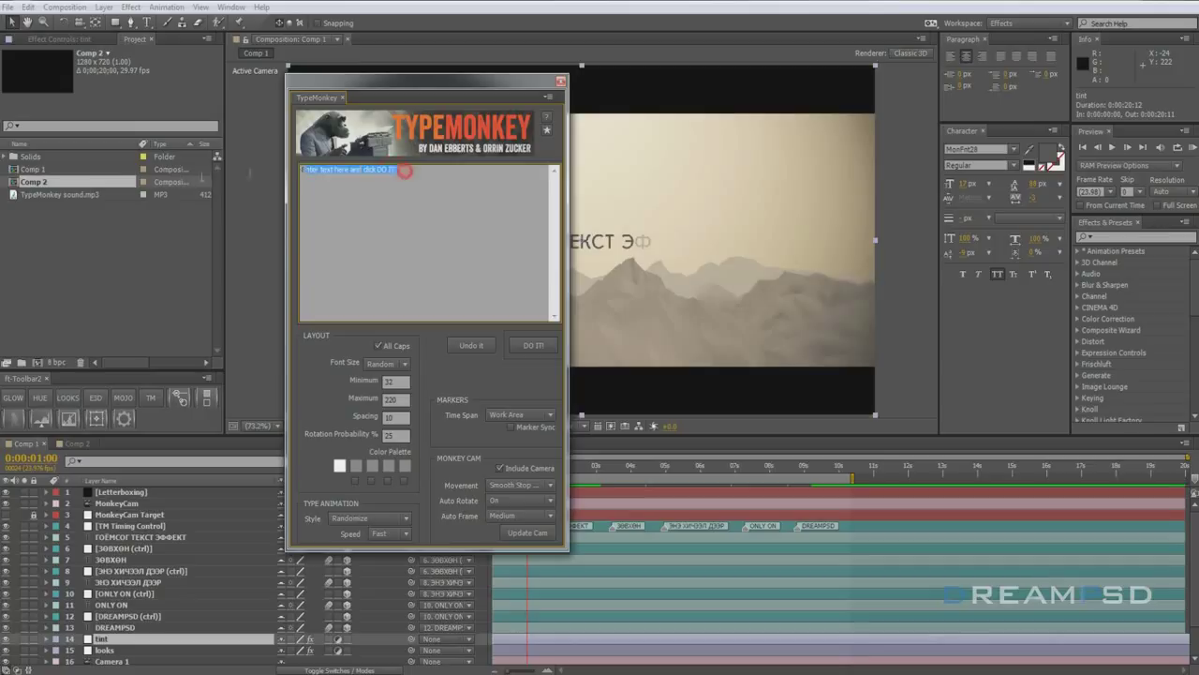
{"action": "left_click", "coordinate": [349, 173]}
{"action": "triple_click", "coordinate": [398, 170]}
{"action": "left_click", "coordinate": [421, 194]}
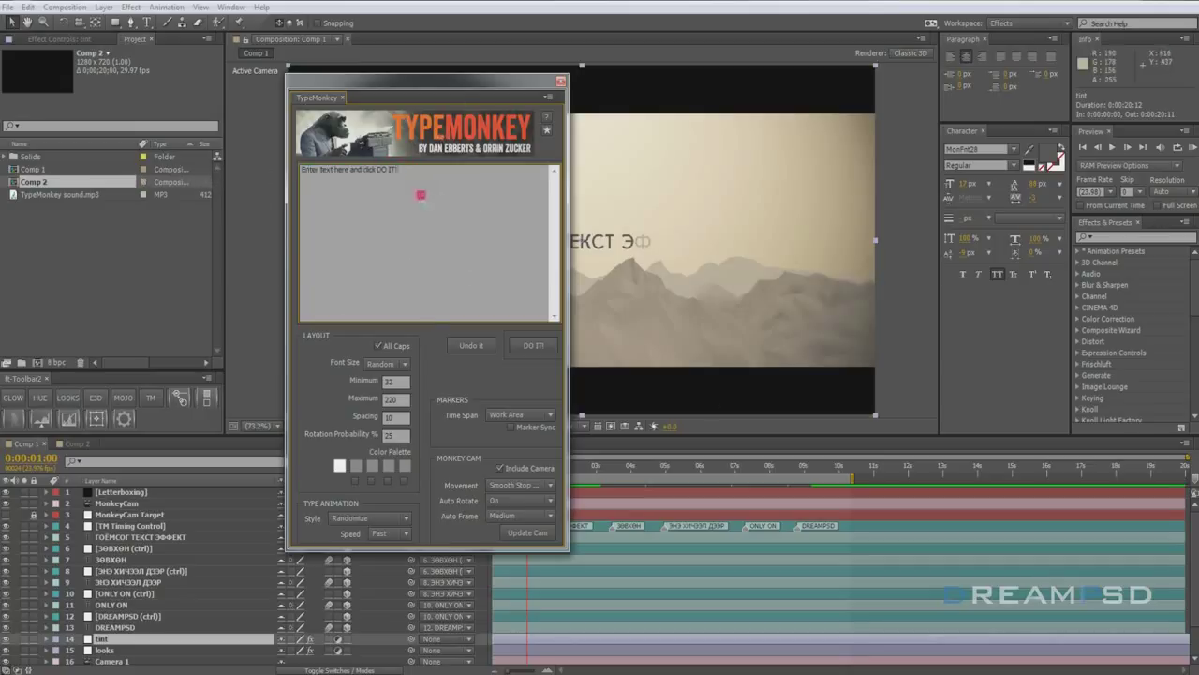
{"action": "left_click_drag", "start_coordinate": [482, 85], "coordinate": [621, 84]}
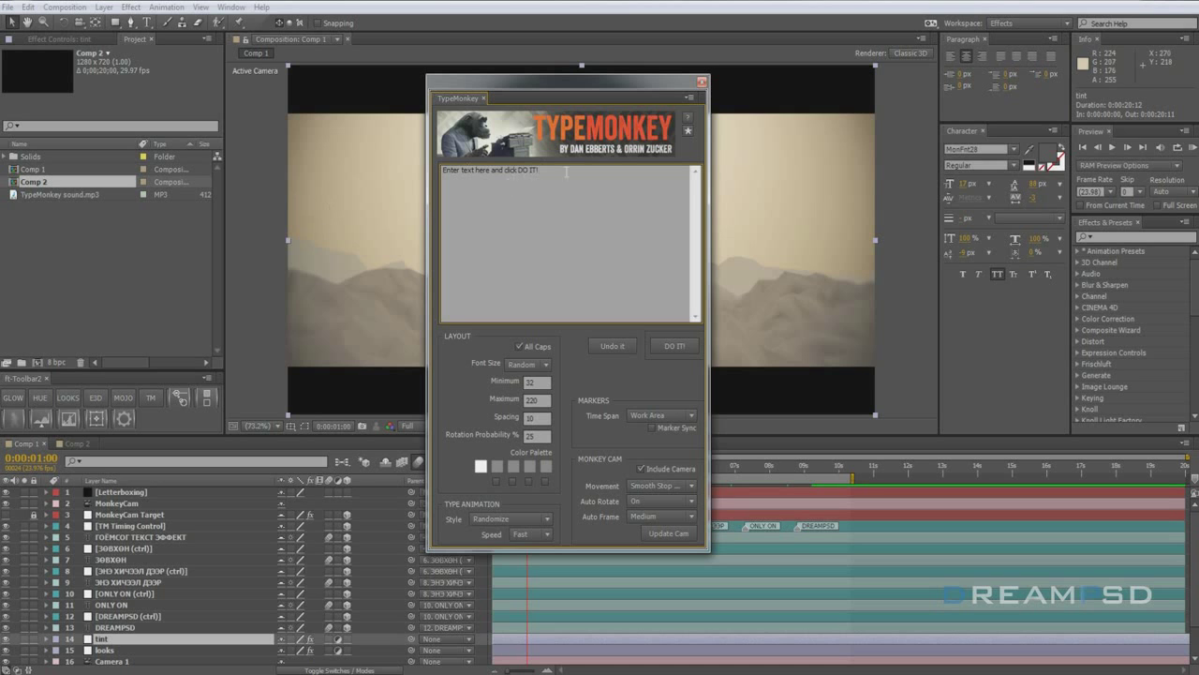
Create a new composition with the HDV/HDTV 720 29.97 preset and a 20-second duration.
{"action": "left_click", "coordinate": [77, 443]}
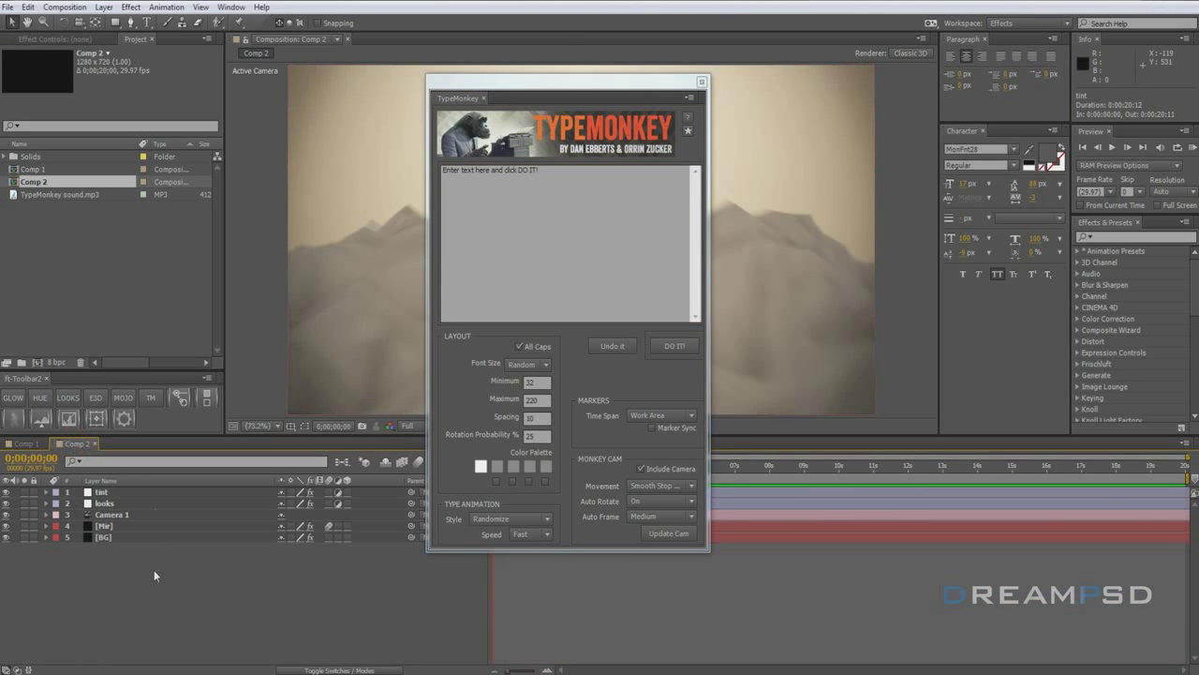
{"action": "left_click", "coordinate": [64, 7]}
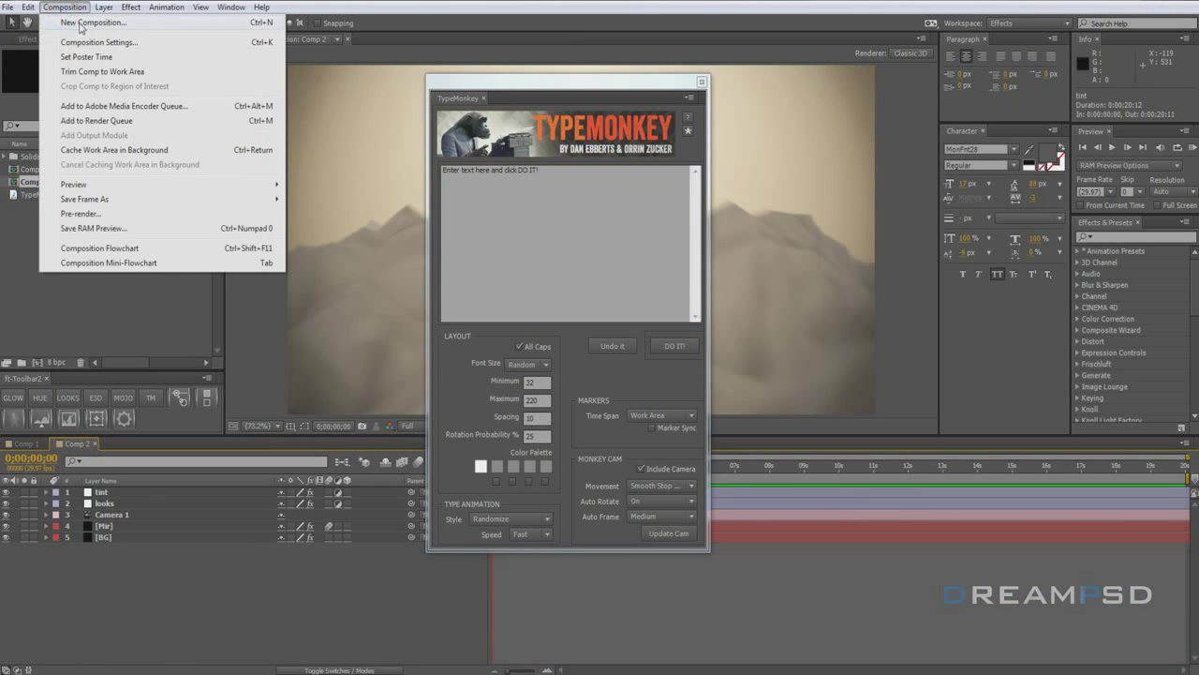
{"action": "left_click", "coordinate": [80, 42]}
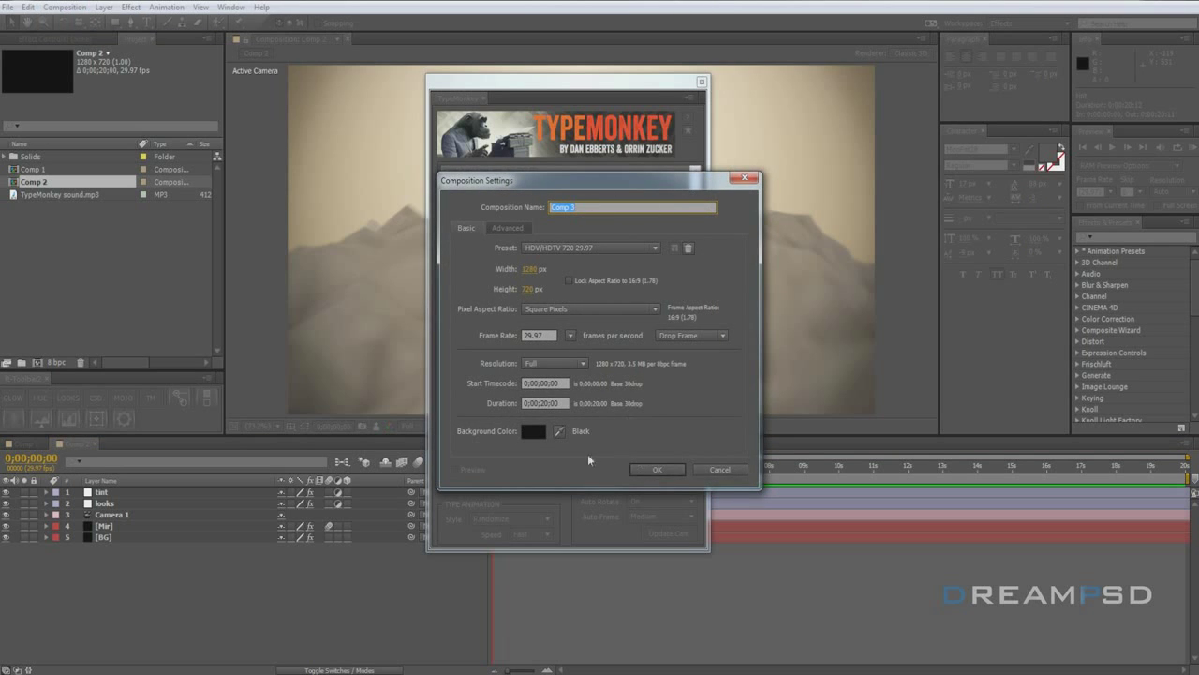
{"action": "left_click", "coordinate": [657, 470]}
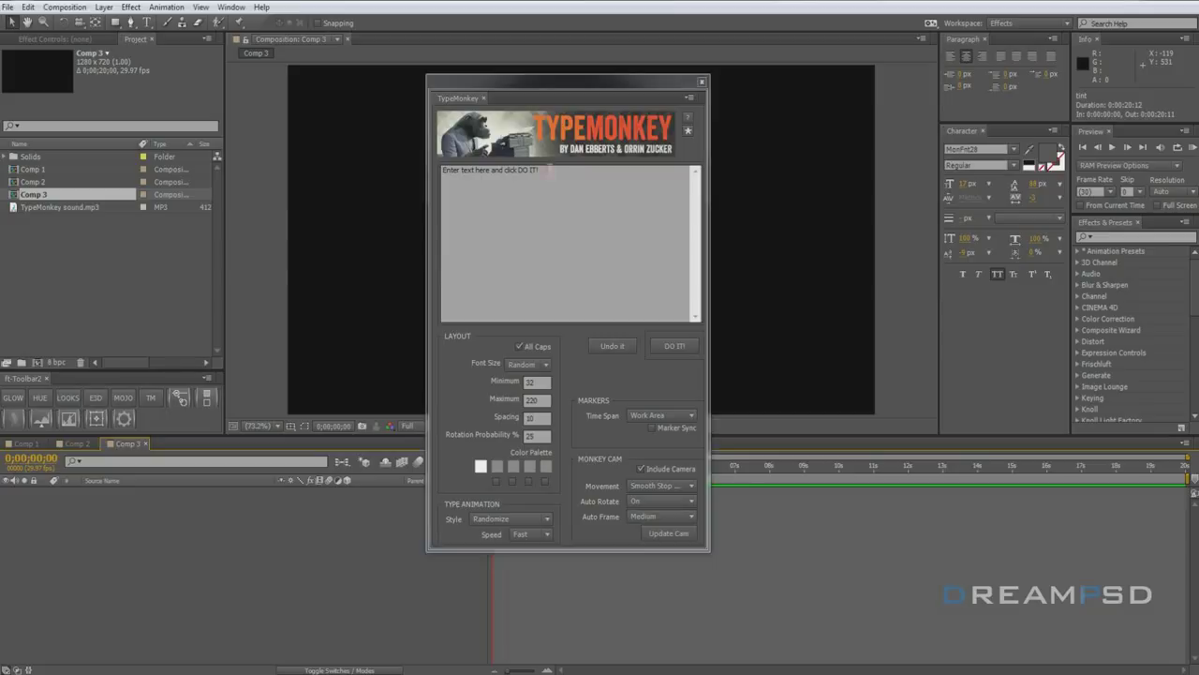
Replace TypeMonkey's placeholder text with "DreamPsd шинэ|хичээл".
{"action": "left_click_drag", "start_coordinate": [538, 170], "coordinate": [442, 177]}
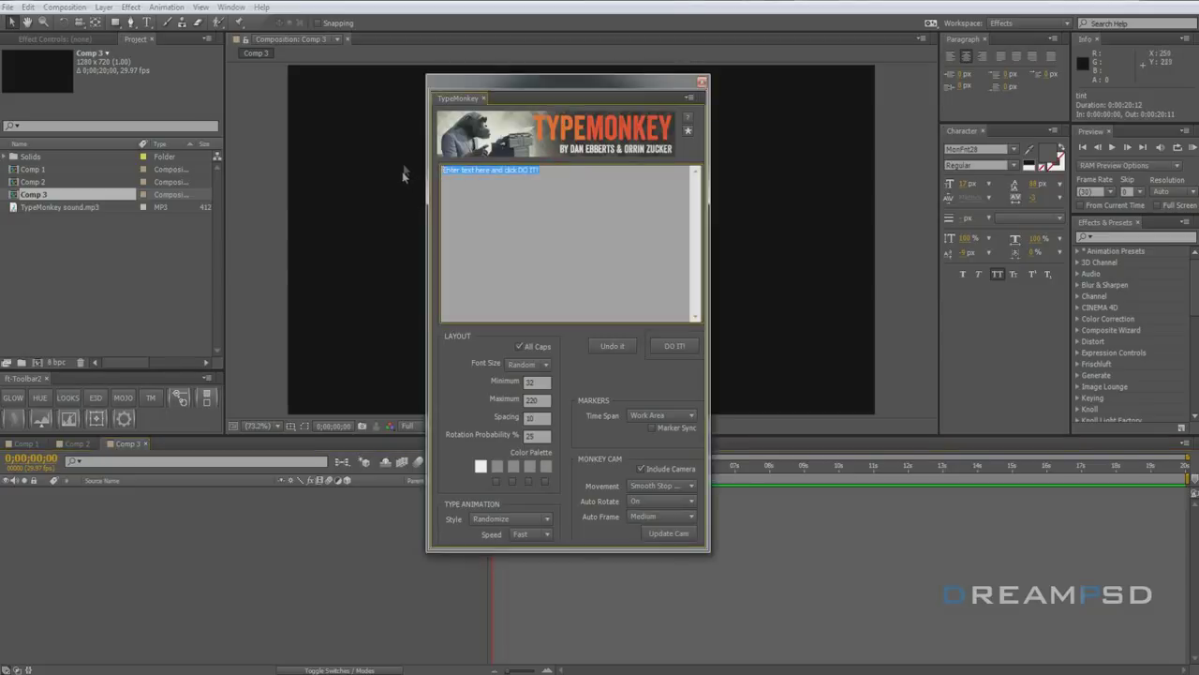
{"action": "key", "text": "BackSpace"}
{"action": "type", "text": "DreamPsd шинэ хичээл"}
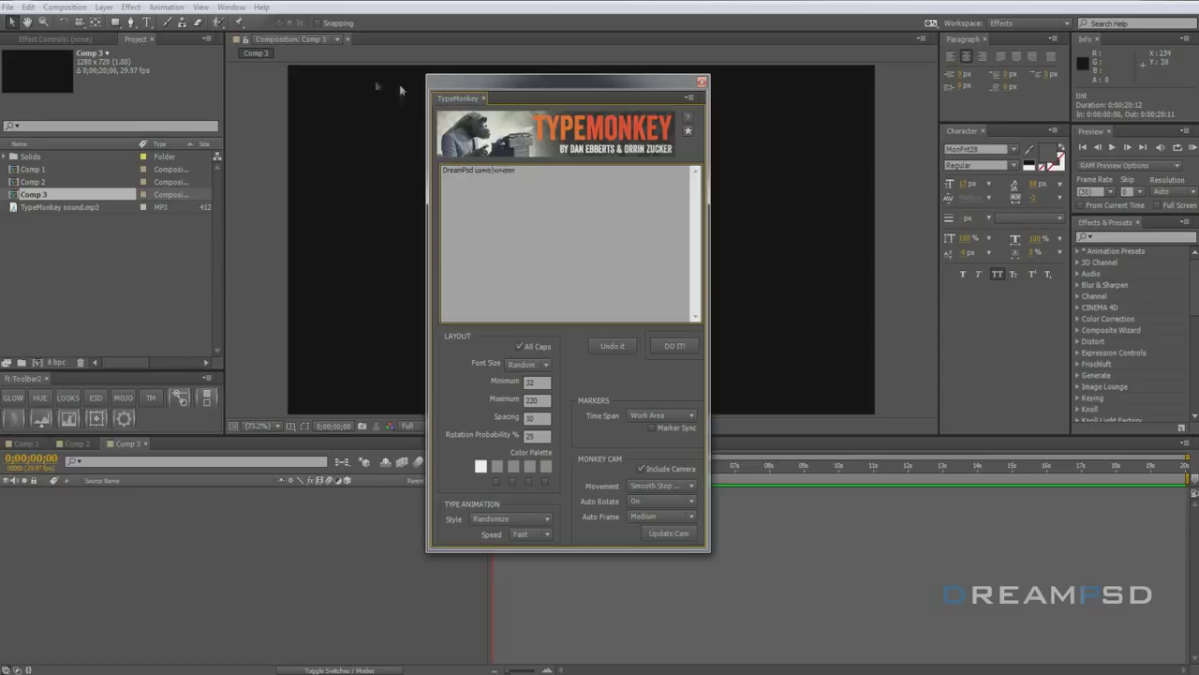
{"action": "left_click", "coordinate": [493, 171]}
{"action": "left_click", "coordinate": [488, 173]}
Review TypeMonkey's text box keyboard commands for pauses, stacking and word grouping, and dismiss the reference.
{"action": "left_click", "coordinate": [688, 132]}
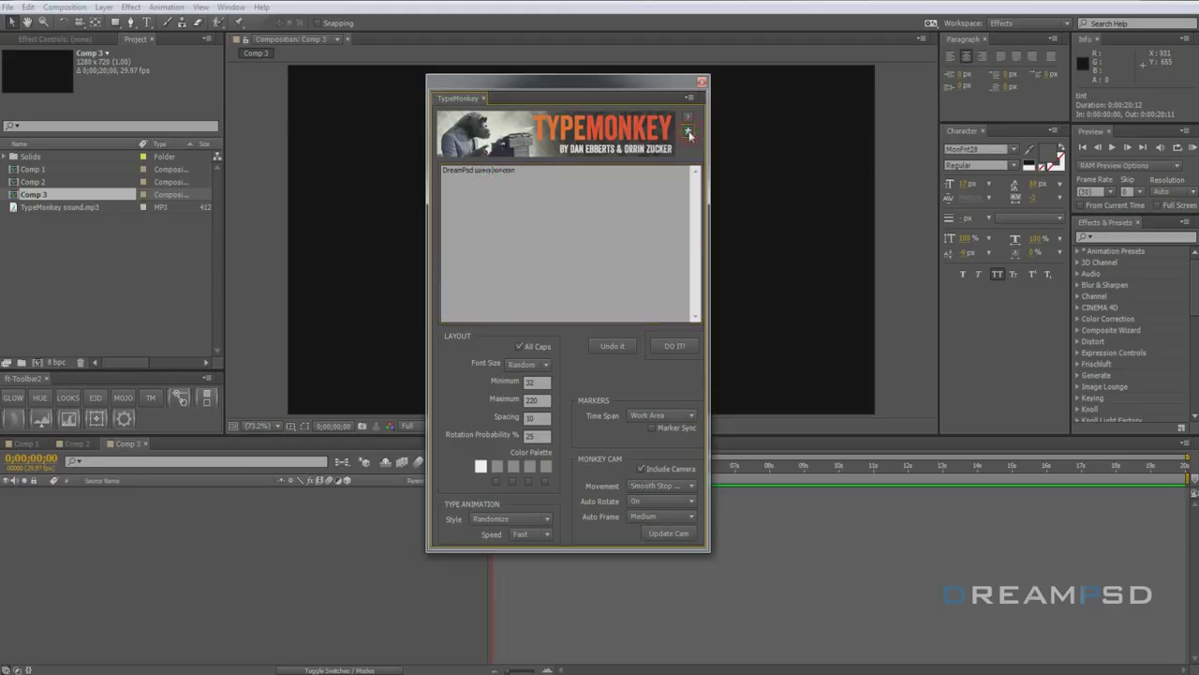
{"action": "left_click_drag", "start_coordinate": [632, 264], "coordinate": [603, 270]}
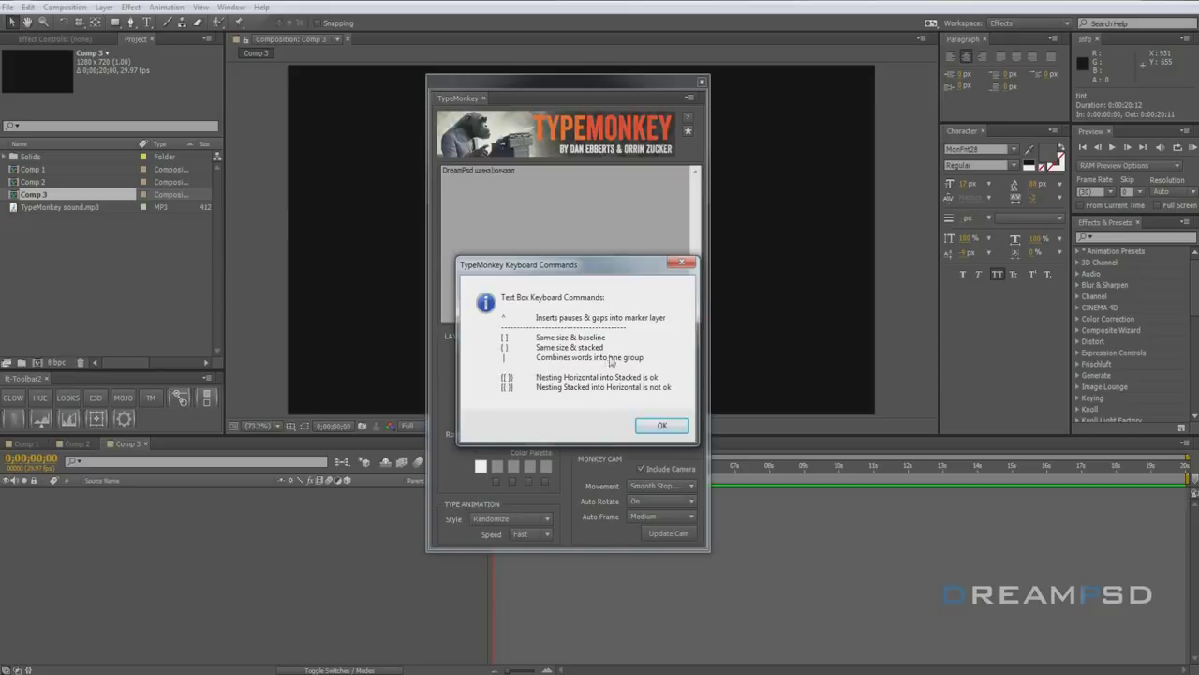
{"action": "left_click", "coordinate": [504, 361]}
{"action": "left_click", "coordinate": [506, 381]}
{"action": "left_click", "coordinate": [661, 426]}
Extend the TypeMonkey text to "DreamPsd шинэ|хичээл|нэмэгдлээ яг одоо", generate the animation and close the TypeMonkey panel.
{"action": "left_click", "coordinate": [524, 174]}
{"action": "double_click", "coordinate": [476, 171]}
{"action": "left_click", "coordinate": [490, 171]}
{"action": "left_click", "coordinate": [522, 174]}
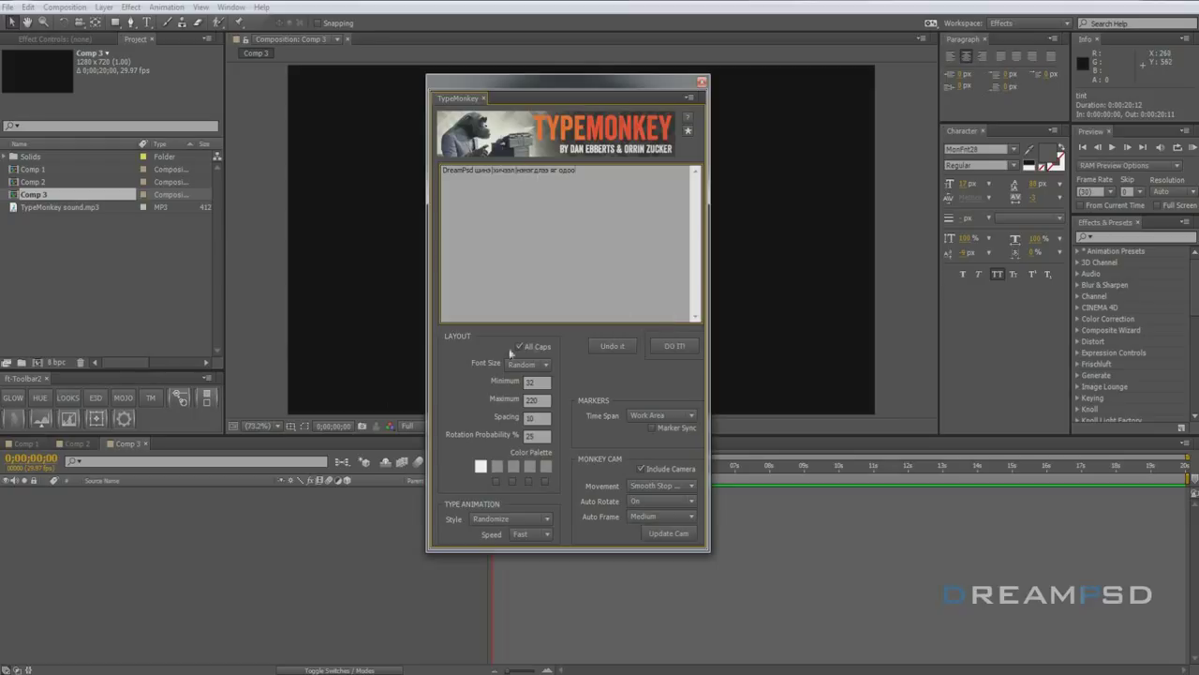
{"action": "left_click", "coordinate": [673, 346]}
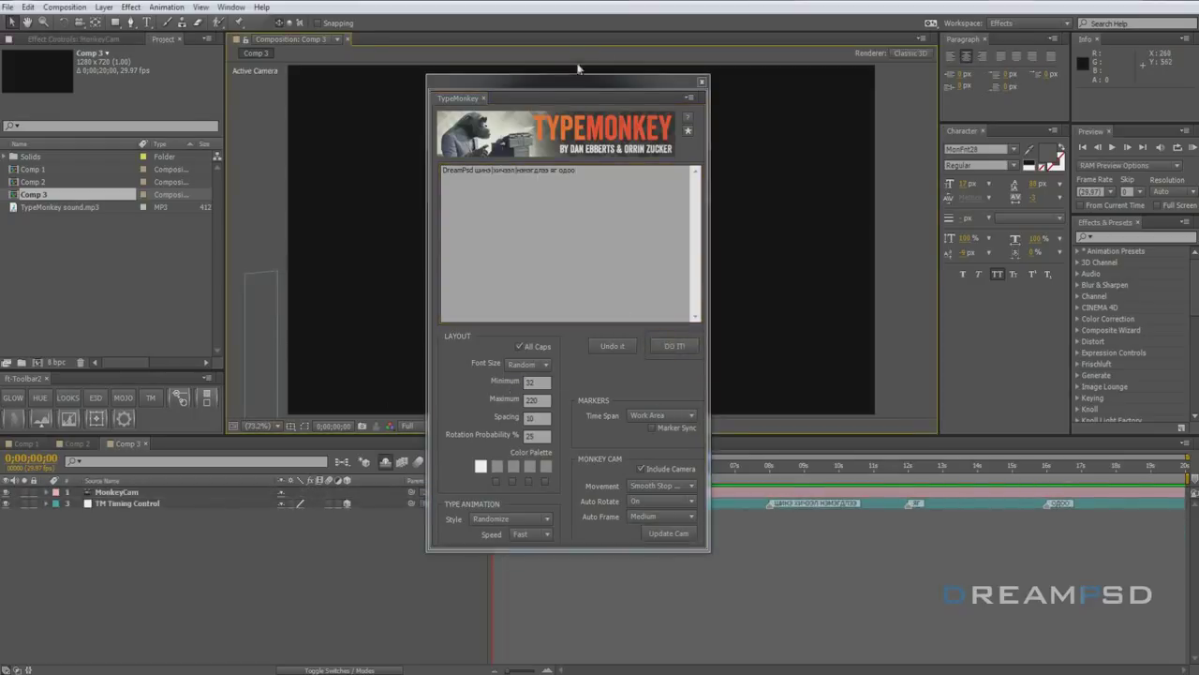
{"action": "left_click", "coordinate": [702, 81]}
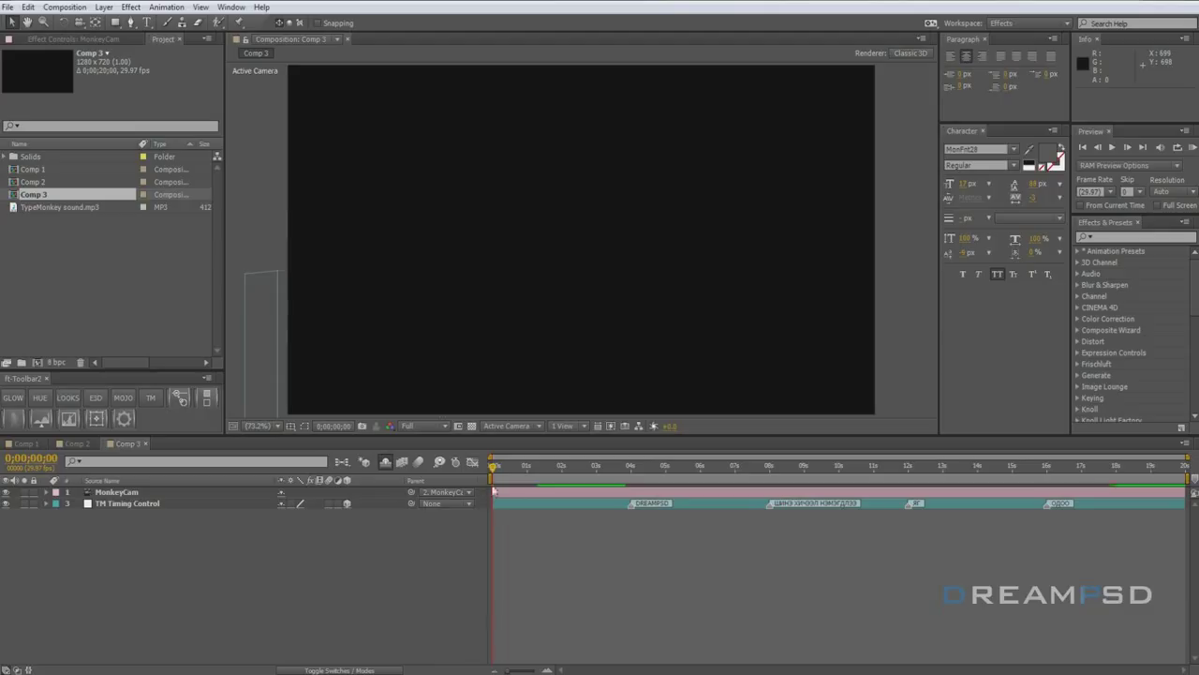
Scrub and play through the generated kinetic text animation in Comp 3's timeline.
{"action": "left_click_drag", "start_coordinate": [498, 473], "coordinate": [676, 529]}
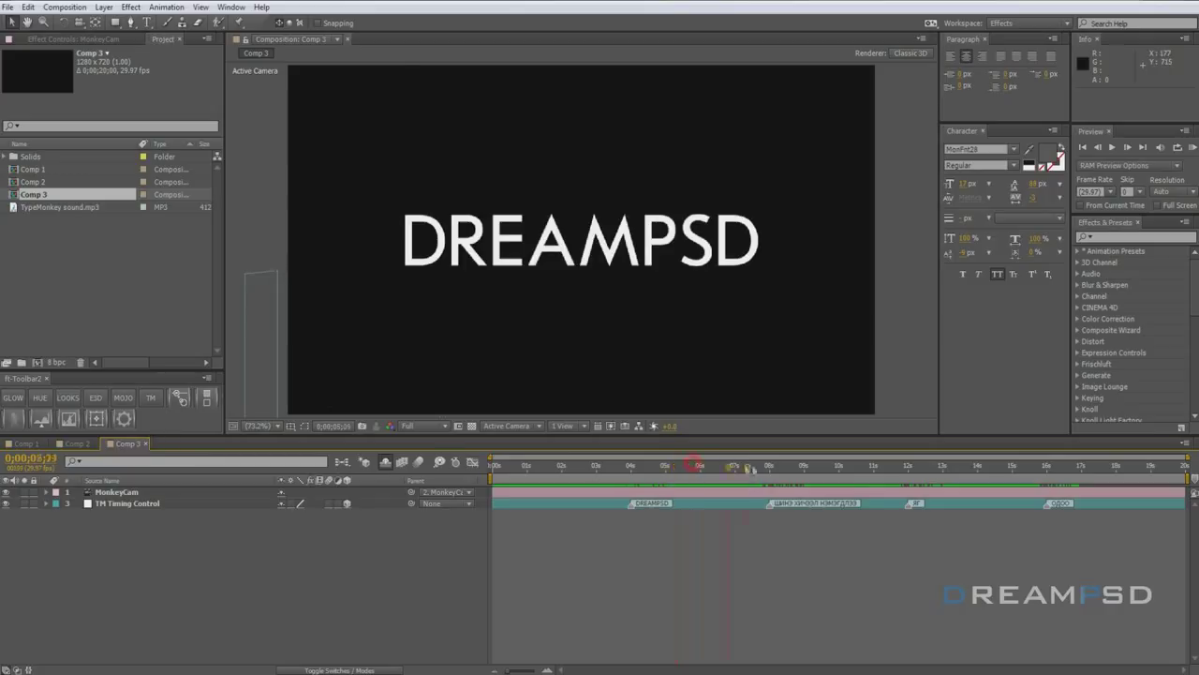
{"action": "left_click", "coordinate": [817, 465]}
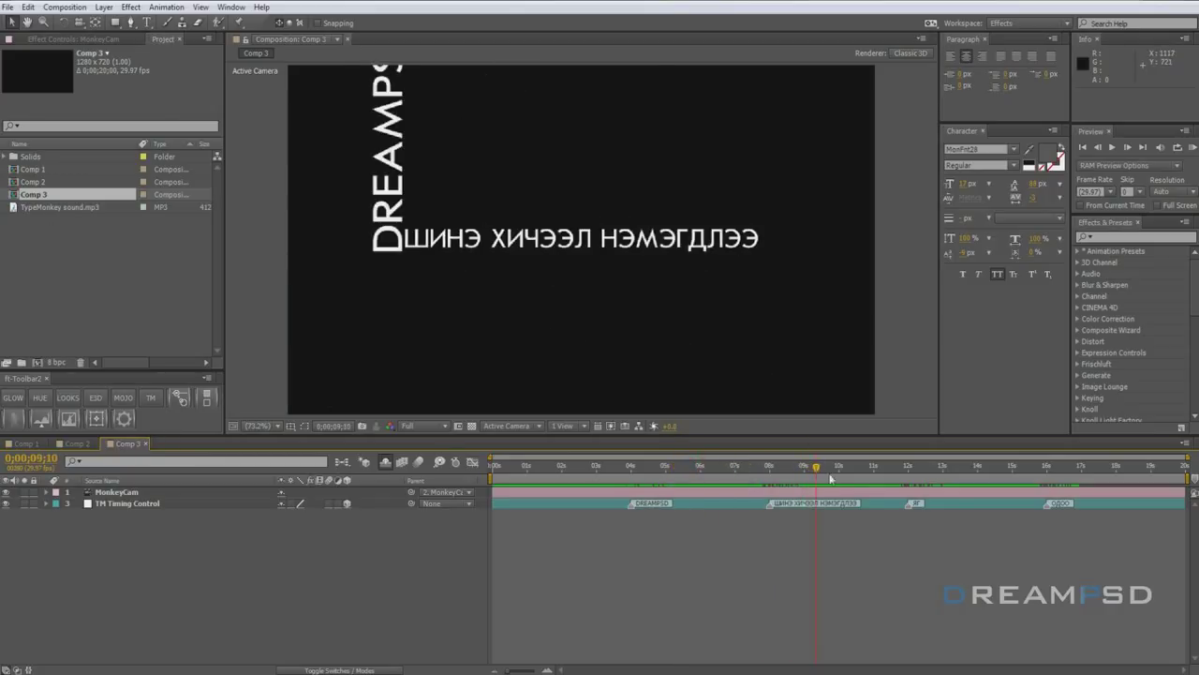
{"action": "key", "text": "space"}
{"action": "left_click", "coordinate": [594, 466]}
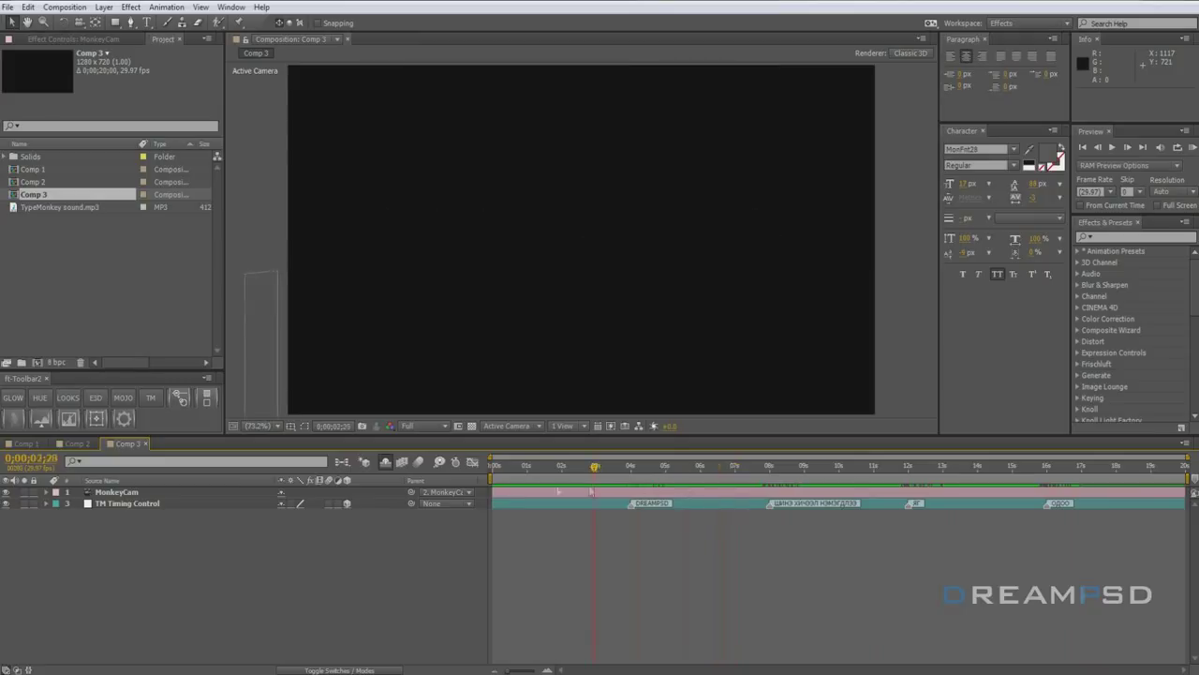
Examine the effects on Comp 2's BG and Mir layers, including the start colour of the BG layer's Gradient Ramp.
{"action": "left_click", "coordinate": [75, 444]}
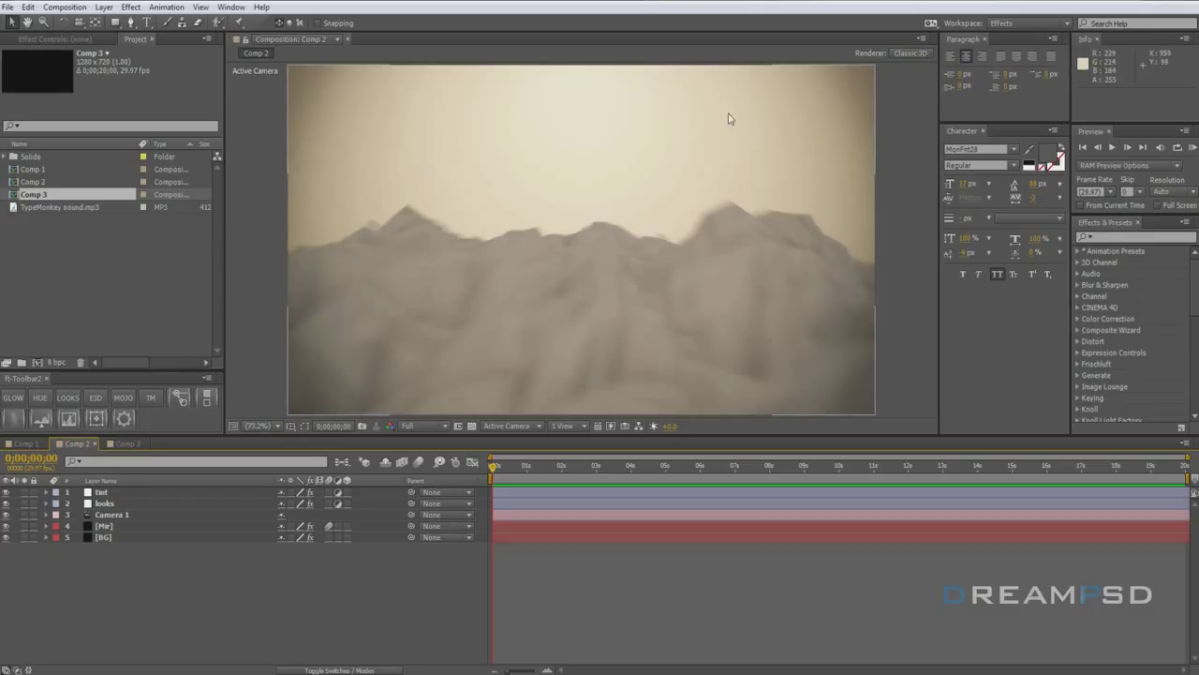
{"action": "left_click_drag", "start_coordinate": [98, 537], "coordinate": [89, 39]}
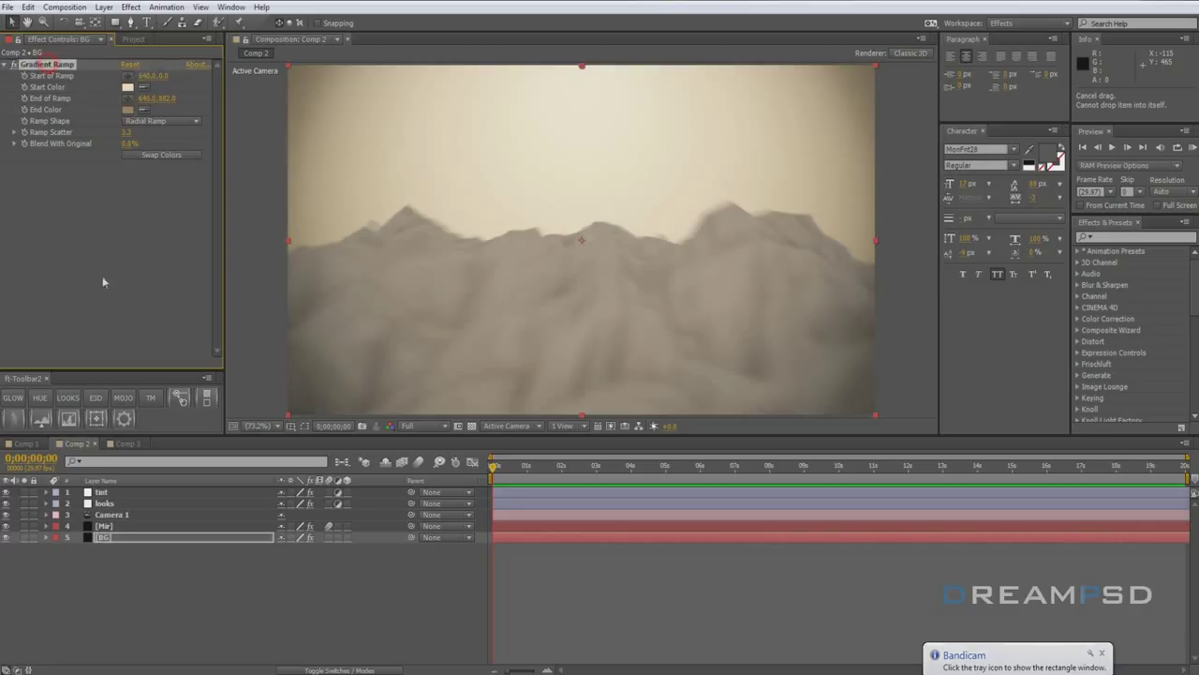
{"action": "key", "text": "ctrl+Up"}
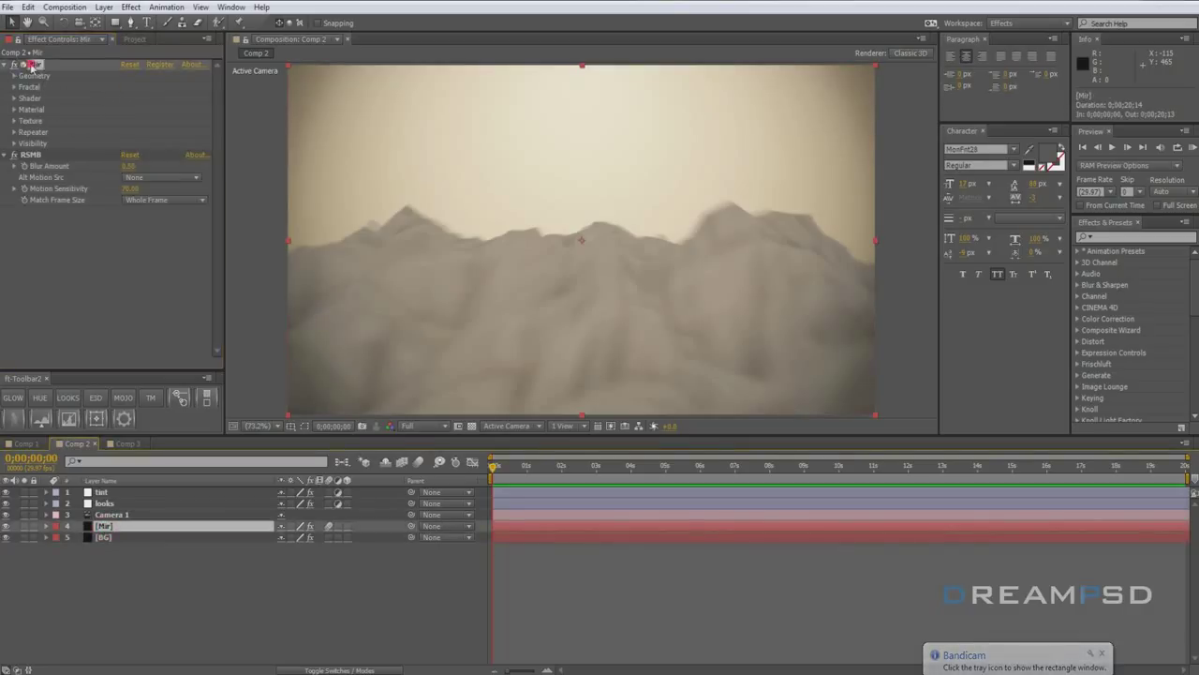
{"action": "left_click", "coordinate": [117, 560]}
{"action": "left_click", "coordinate": [101, 537]}
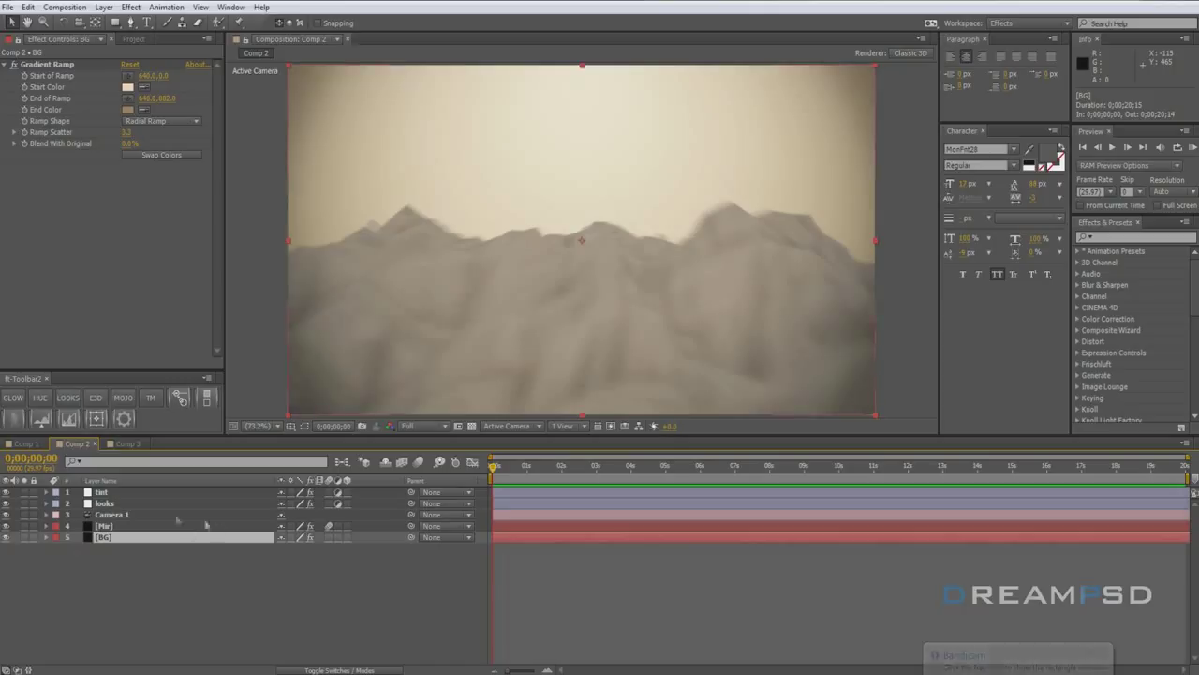
{"action": "left_click", "coordinate": [30, 65]}
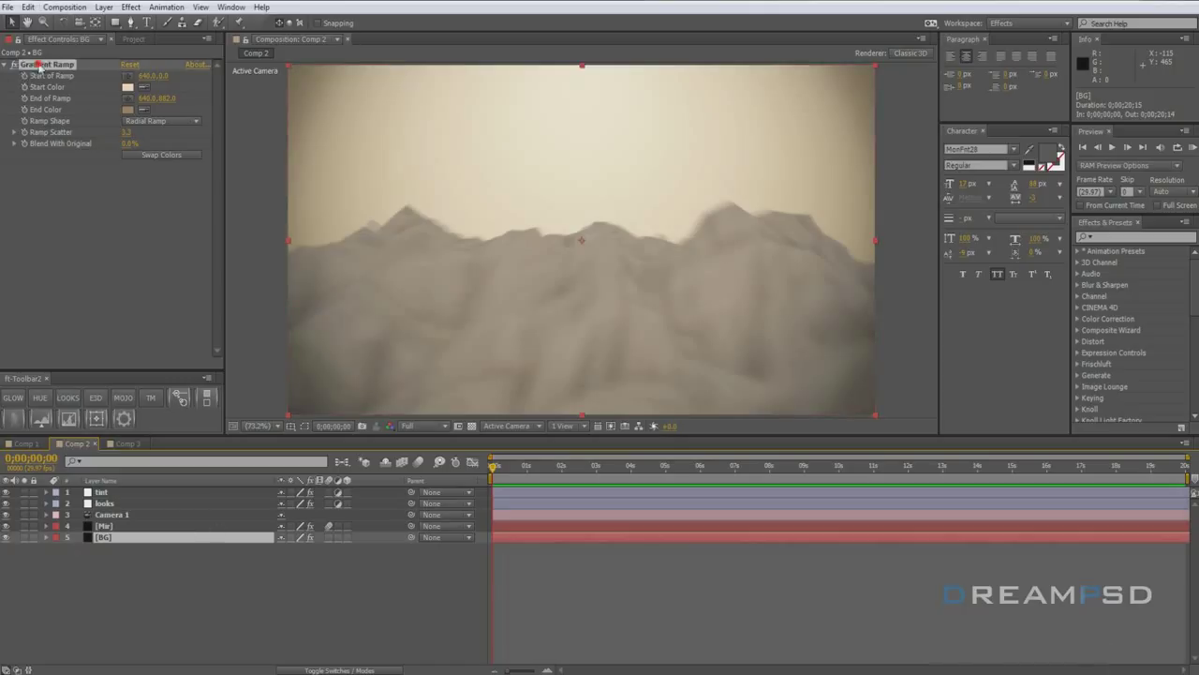
{"action": "left_click", "coordinate": [1115, 237]}
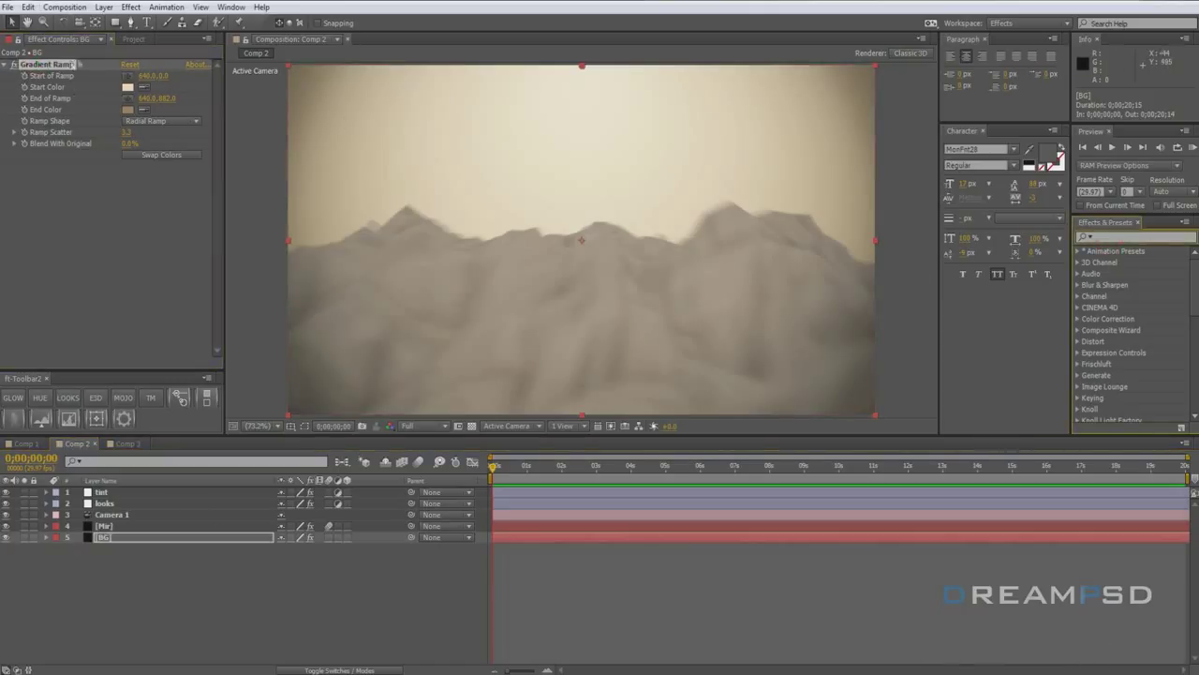
{"action": "left_click", "coordinate": [137, 205]}
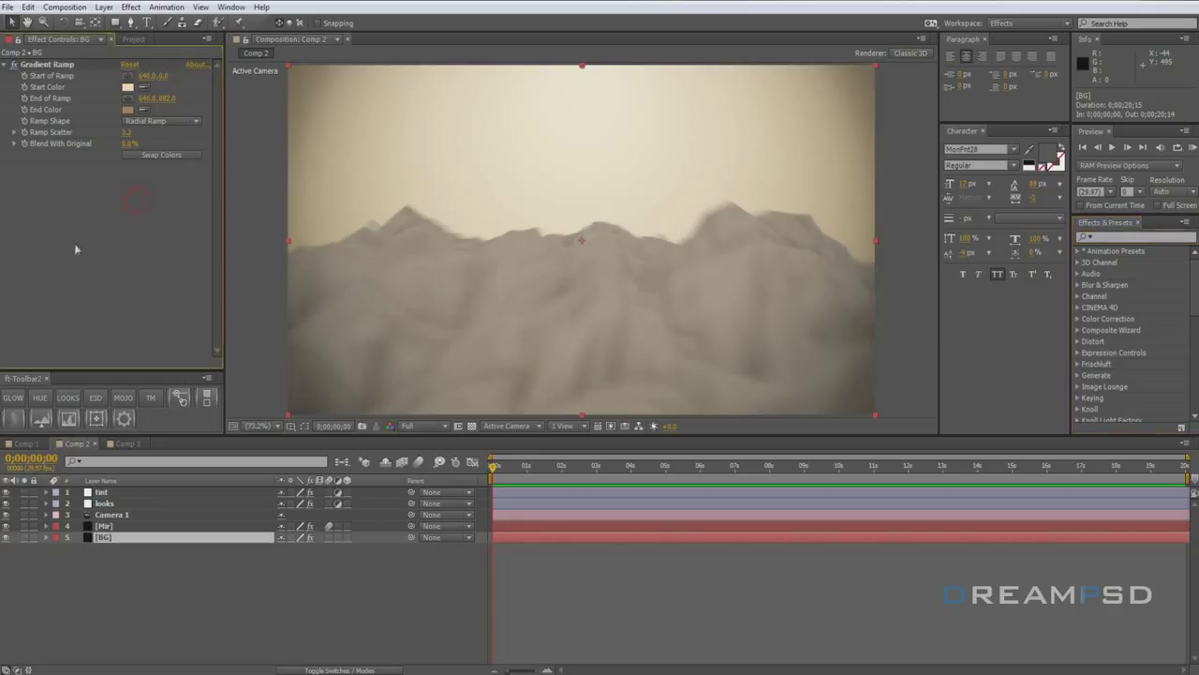
{"action": "left_click", "coordinate": [127, 86]}
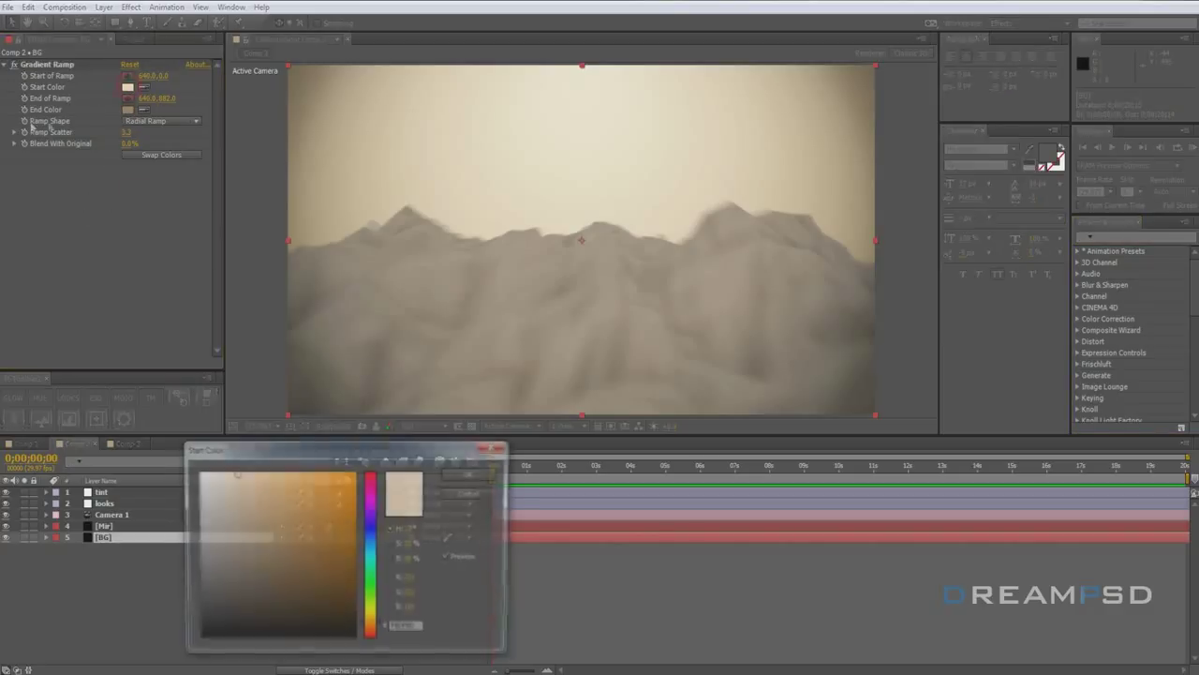
{"action": "left_click", "coordinate": [452, 494]}
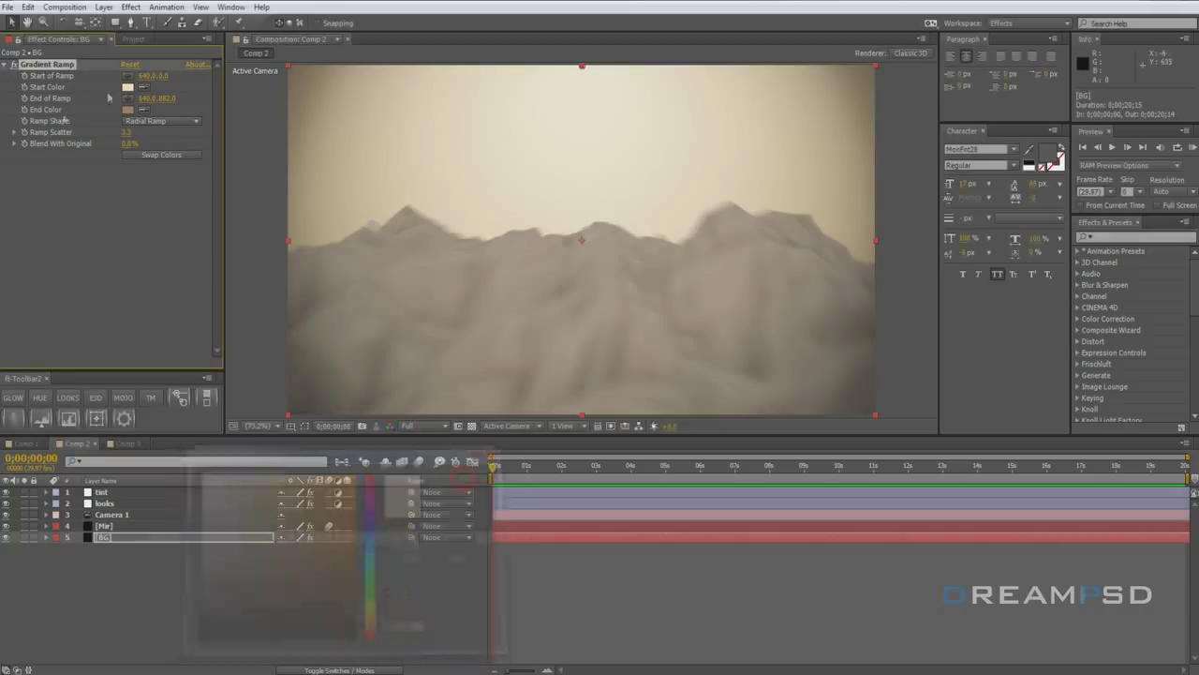
Examine the Geometry and Fractal settings of the Mir effect on the Mir layer, and where Trapcode effects are listed.
{"action": "left_click", "coordinate": [103, 527]}
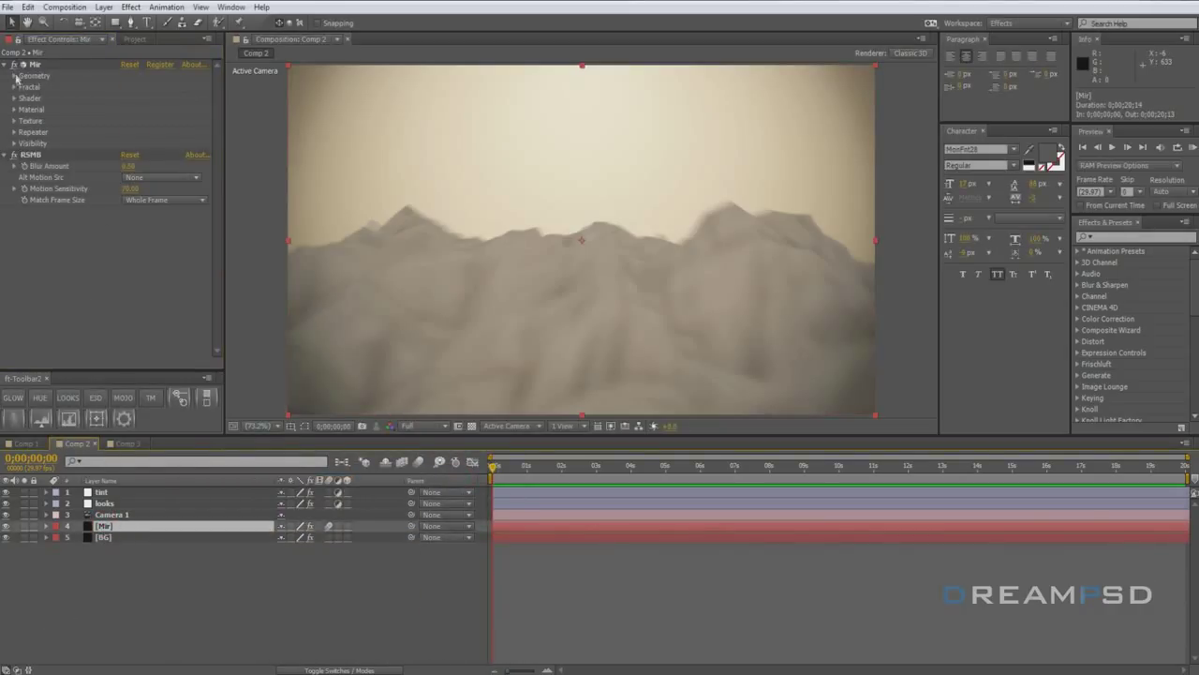
{"action": "left_click", "coordinate": [14, 76]}
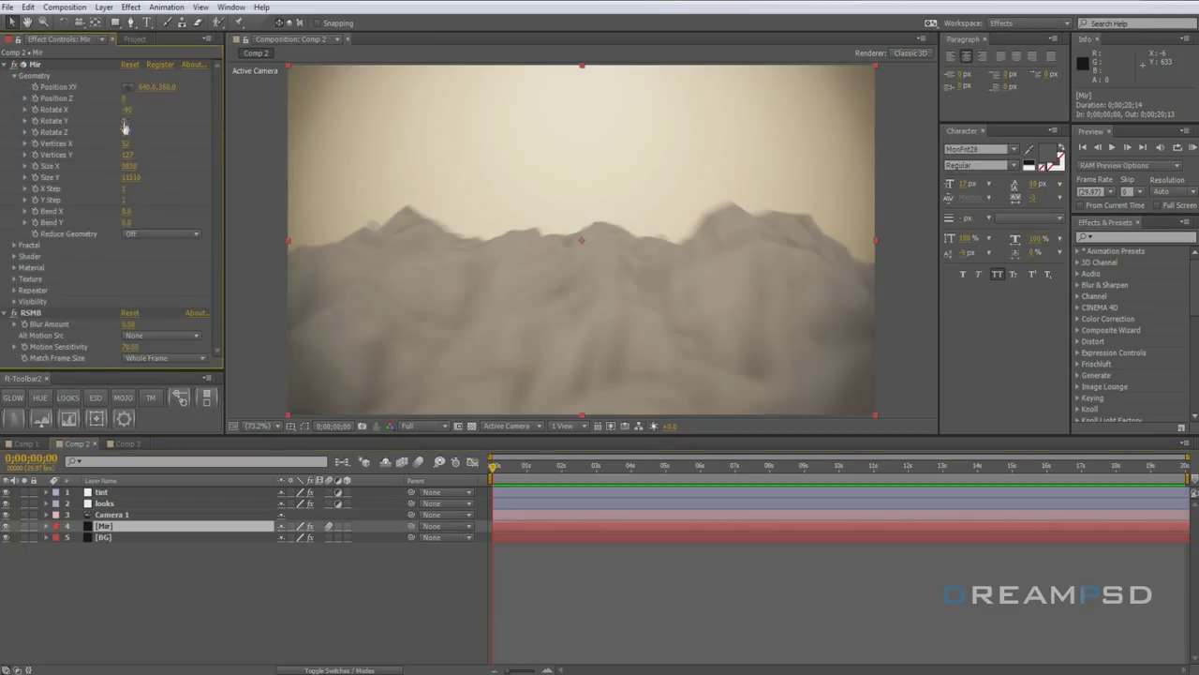
{"action": "left_click", "coordinate": [130, 7]}
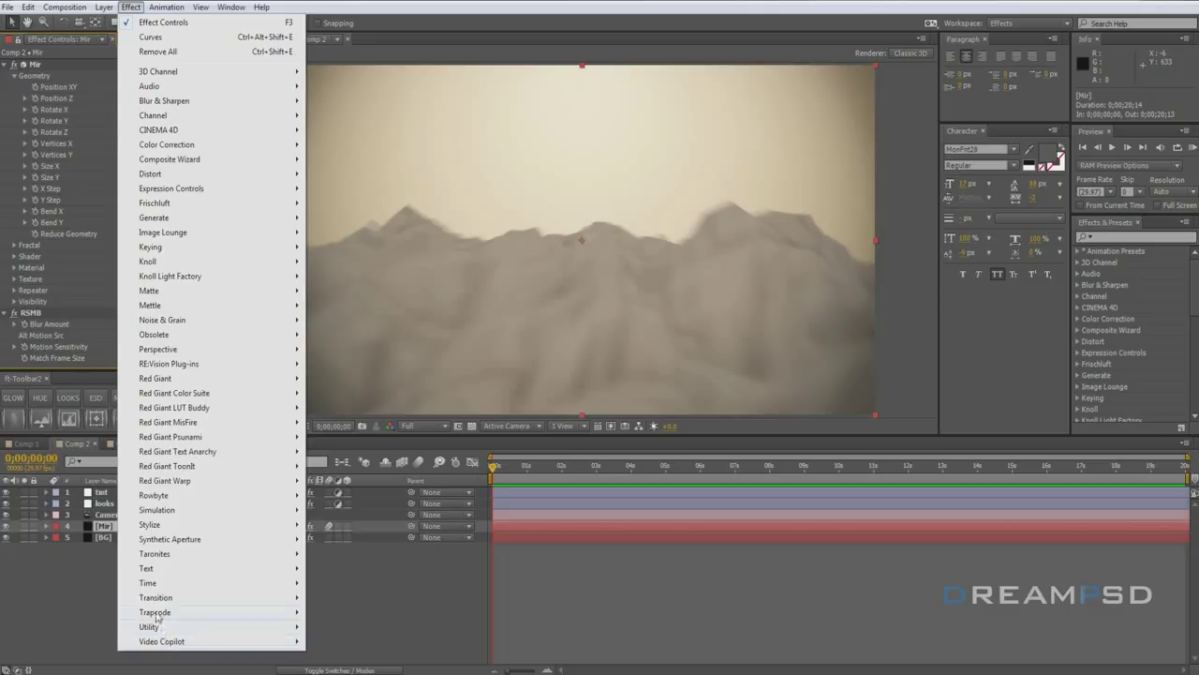
{"action": "mouse_move", "coordinate": [160, 612]}
{"action": "left_click", "coordinate": [5, 95]}
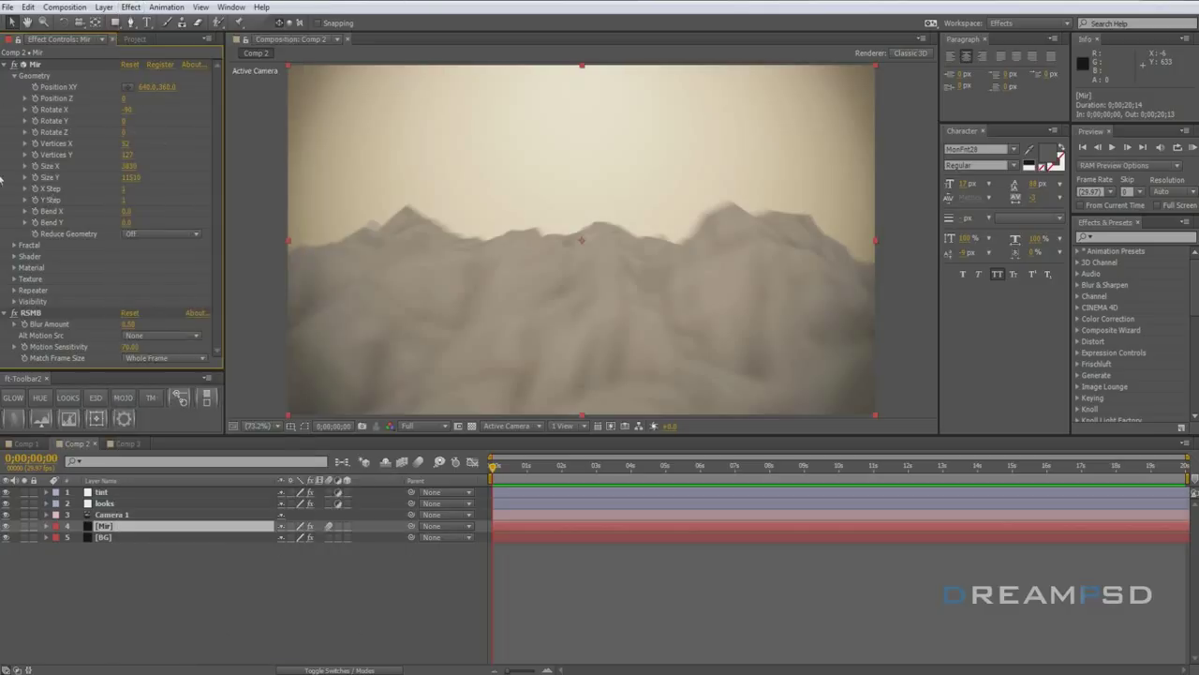
{"action": "left_click", "coordinate": [14, 245]}
{"action": "scroll", "coordinate": [83, 213], "scroll_direction": "down", "scroll_amount": 3}
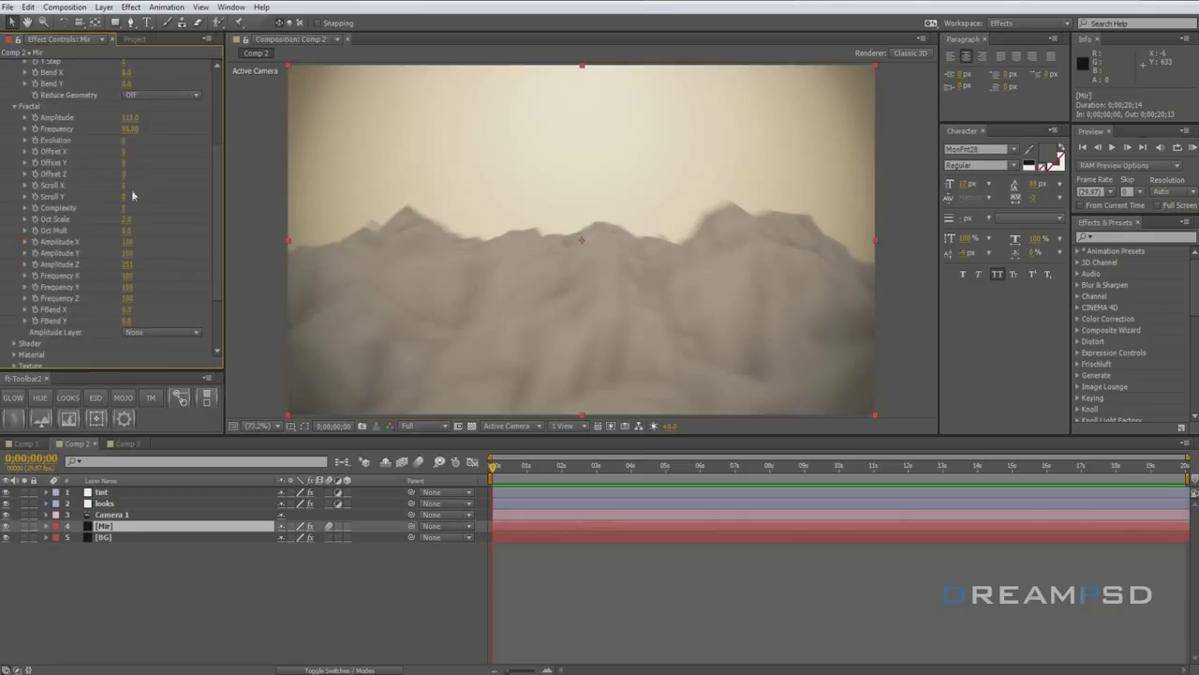
{"action": "scroll", "coordinate": [153, 301], "scroll_direction": "down", "scroll_amount": 2}
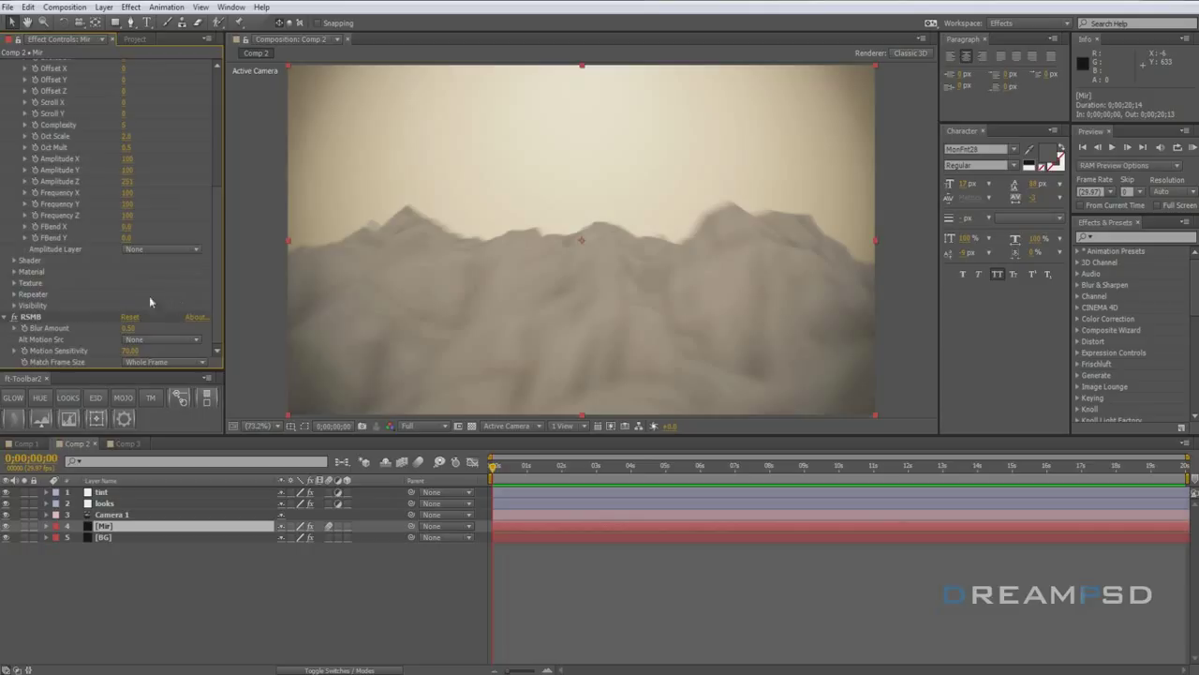
Examine the Shader and Material settings of the Mir effect, including the material colour.
{"action": "left_click", "coordinate": [15, 260]}
{"action": "scroll", "coordinate": [178, 281], "scroll_direction": "down", "scroll_amount": 2}
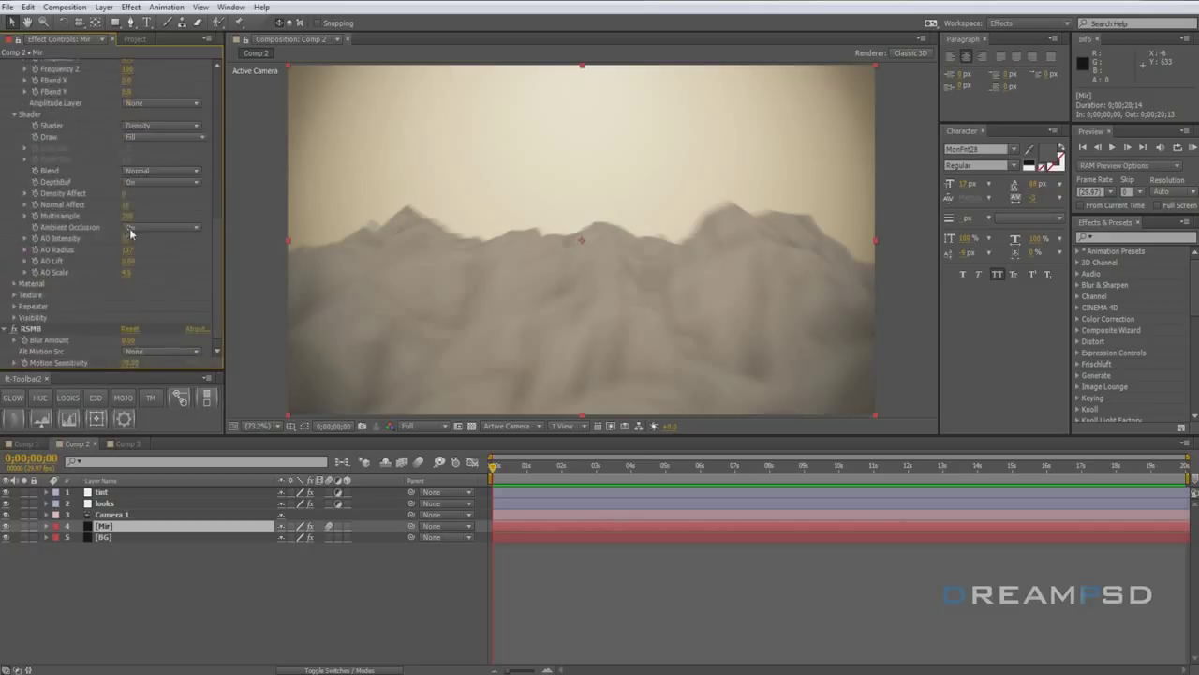
{"action": "left_click", "coordinate": [15, 284]}
{"action": "scroll", "coordinate": [138, 240], "scroll_direction": "down", "scroll_amount": 3}
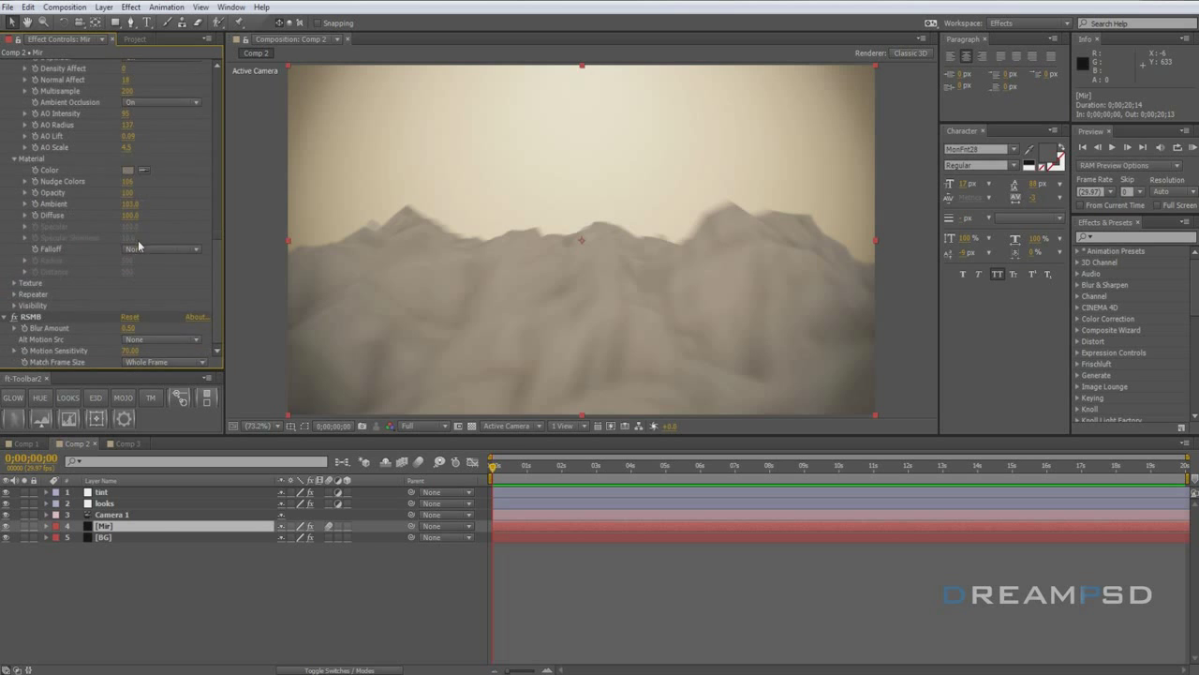
{"action": "left_click", "coordinate": [127, 169]}
{"action": "left_click", "coordinate": [485, 475]}
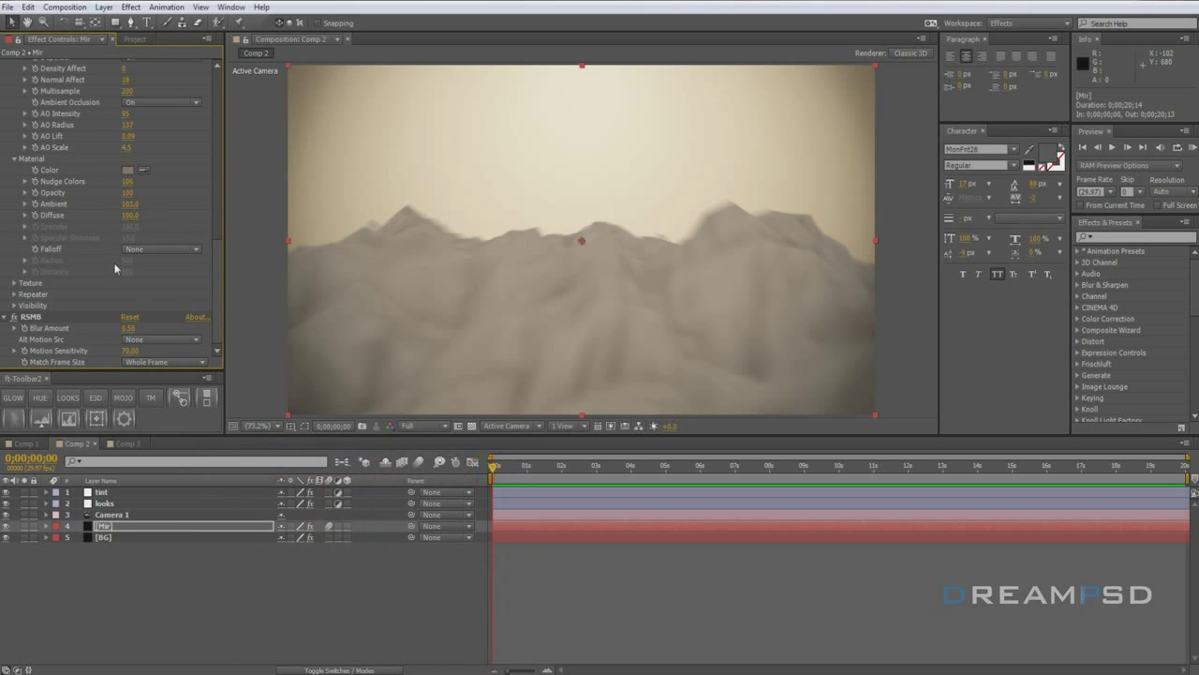
Examine the Mir effect's Texture, Repeater and Visibility settings, and look over its full list of settings once more.
{"action": "left_click", "coordinate": [13, 283]}
{"action": "scroll", "coordinate": [109, 267], "scroll_direction": "down", "scroll_amount": 3}
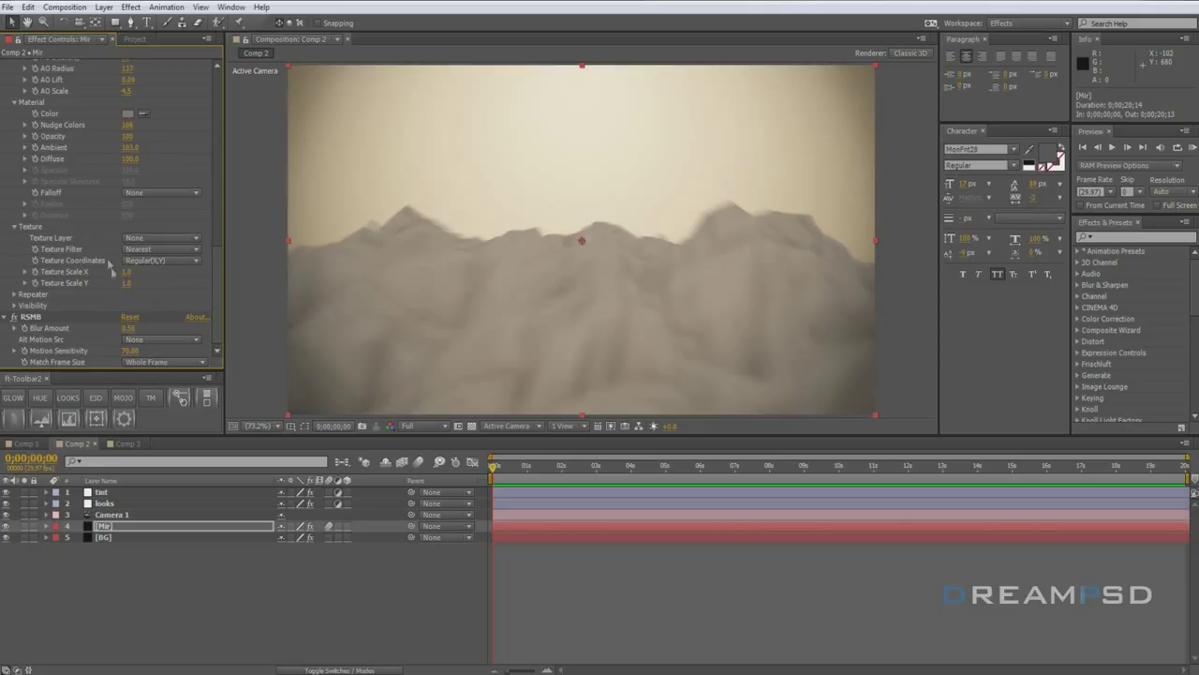
{"action": "left_click", "coordinate": [13, 295]}
{"action": "scroll", "coordinate": [140, 253], "scroll_direction": "down", "scroll_amount": 5}
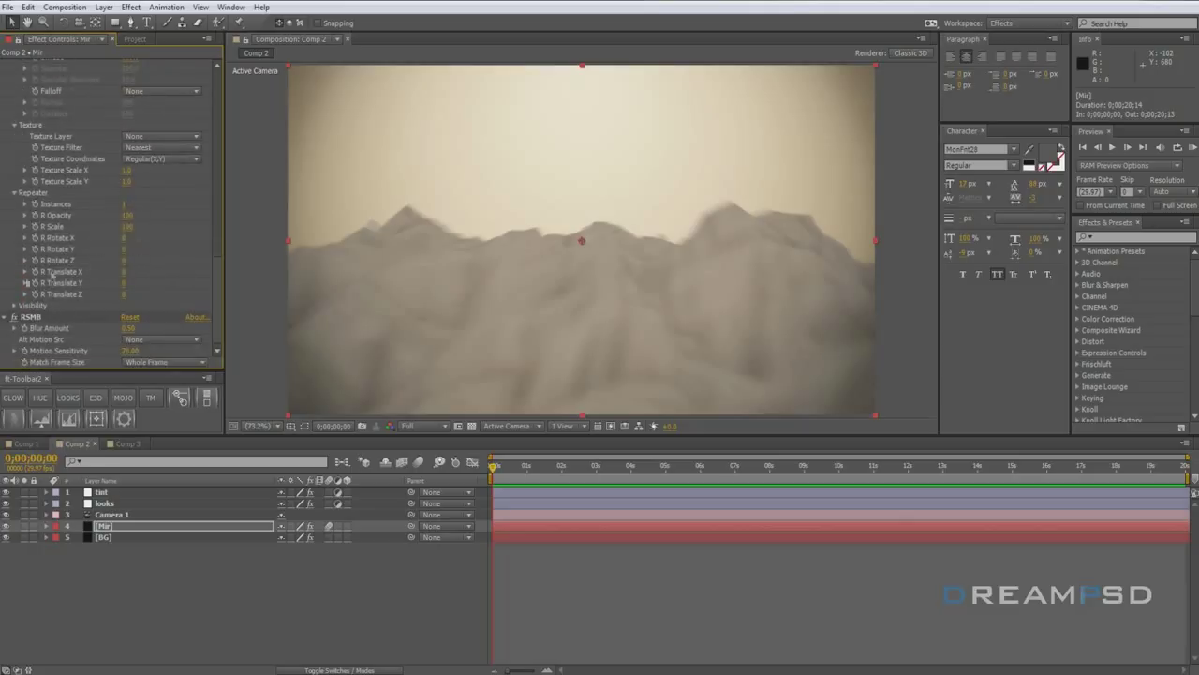
{"action": "left_click", "coordinate": [15, 305]}
{"action": "scroll", "coordinate": [137, 258], "scroll_direction": "down", "scroll_amount": 3}
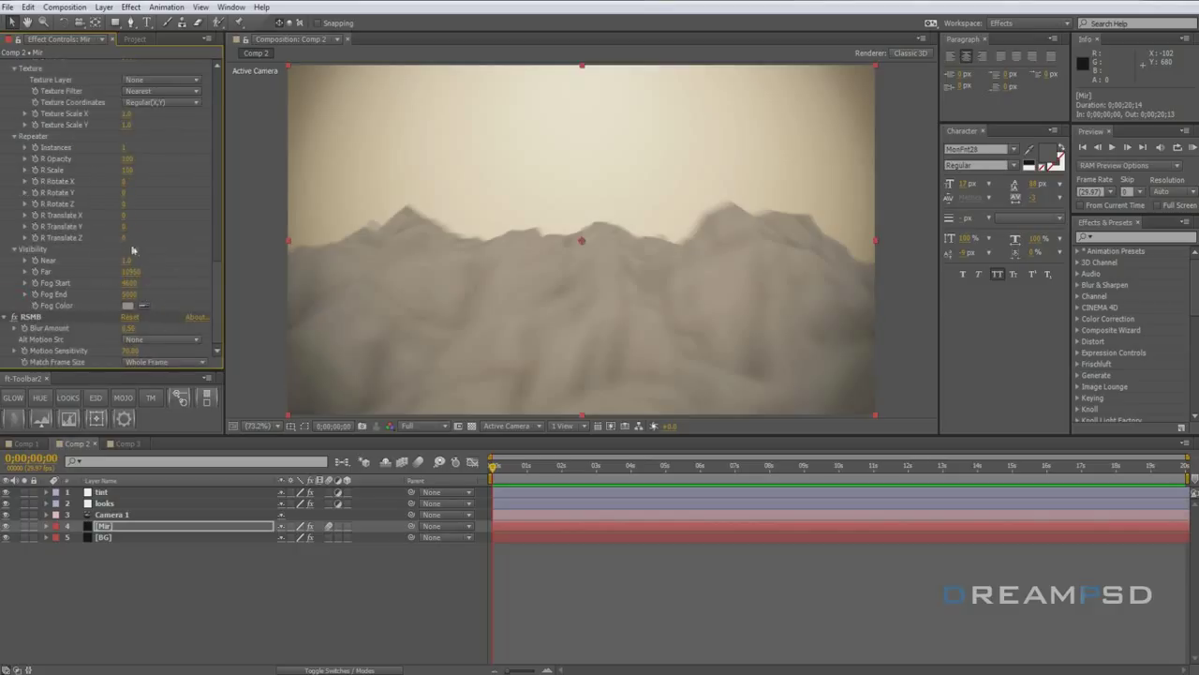
{"action": "scroll", "coordinate": [140, 339], "scroll_direction": "up", "scroll_amount": 10}
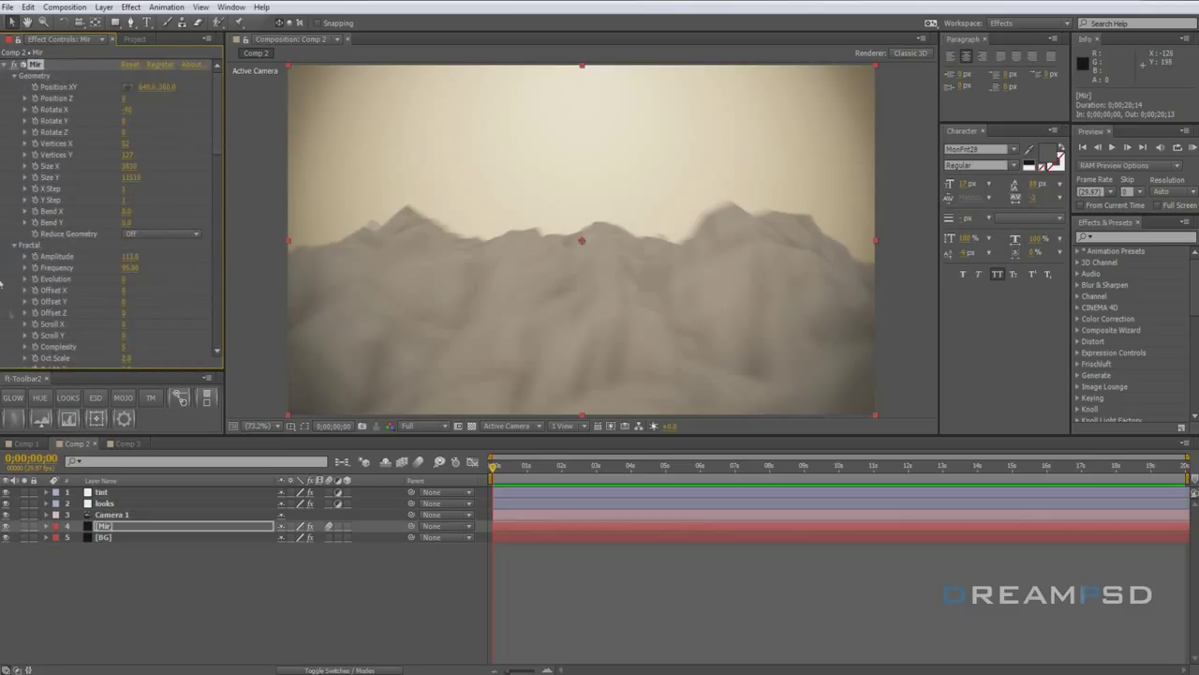
{"action": "scroll", "coordinate": [101, 169], "scroll_direction": "down", "scroll_amount": 10}
{"action": "scroll", "coordinate": [163, 303], "scroll_direction": "down", "scroll_amount": 5}
{"action": "scroll", "coordinate": [126, 339], "scroll_direction": "down", "scroll_amount": 5}
Try orbiting Camera 1 around the mountains with the preview resolution at Third, and undo the camera and resolution changes.
{"action": "left_click", "coordinate": [109, 517]}
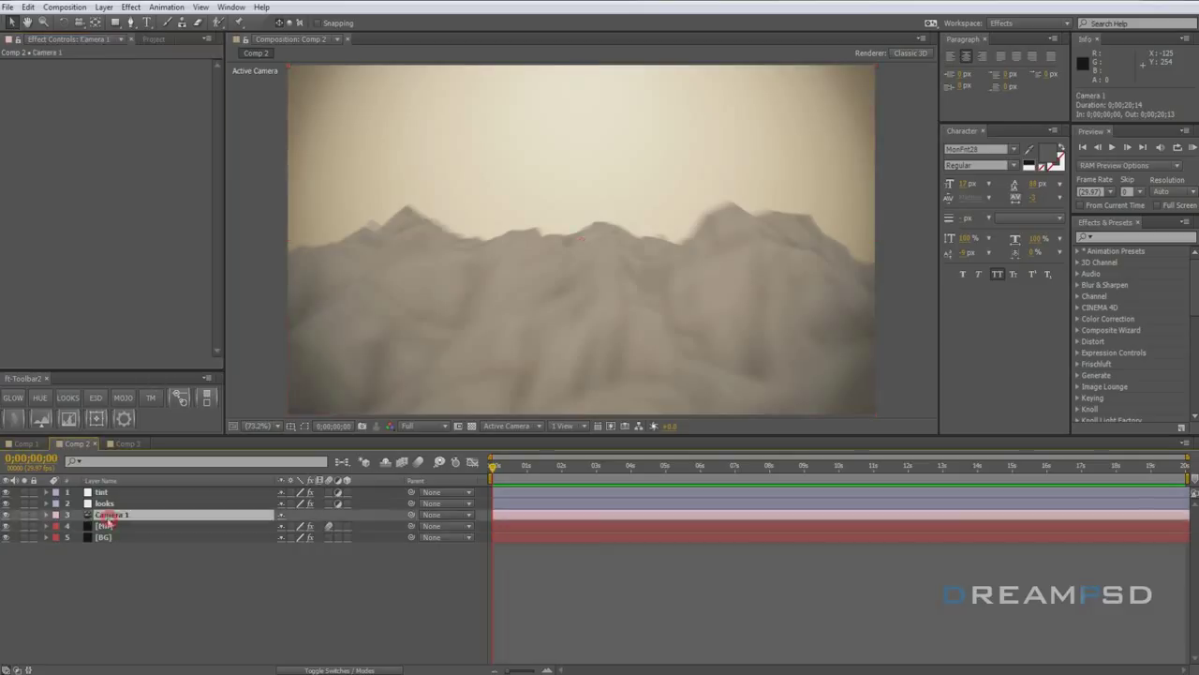
{"action": "left_click", "coordinate": [79, 22]}
{"action": "left_click_drag", "start_coordinate": [528, 296], "coordinate": [469, 367]}
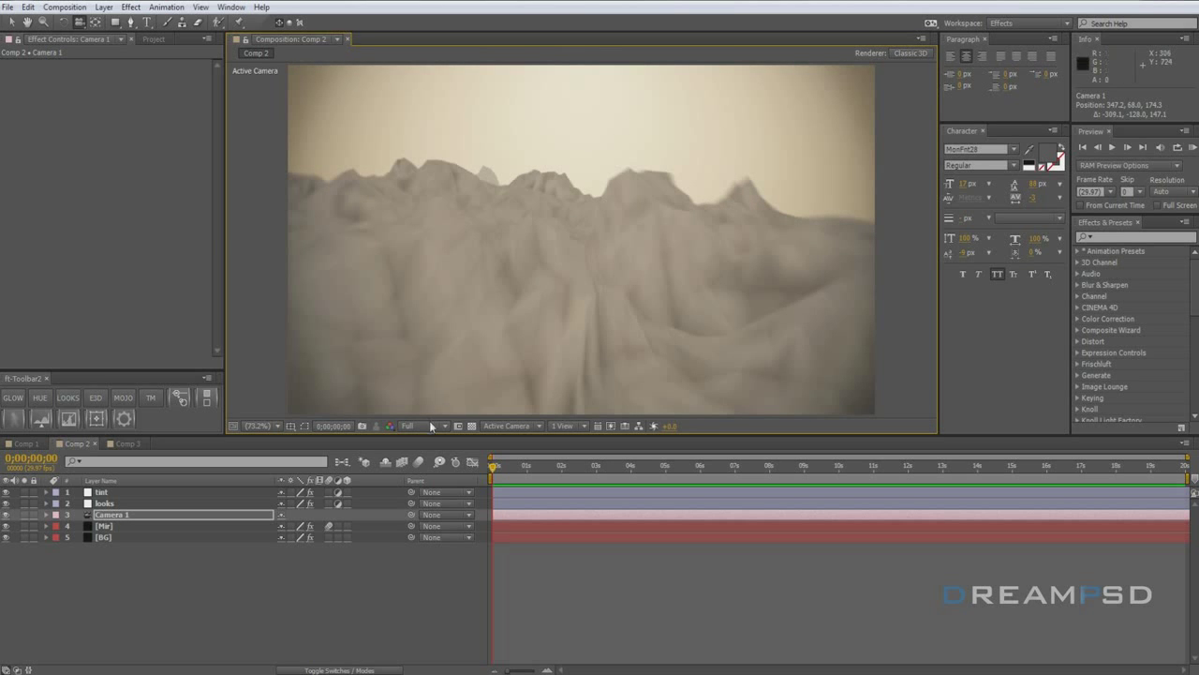
{"action": "left_click", "coordinate": [429, 424]}
{"action": "left_click", "coordinate": [421, 487]}
{"action": "left_click_drag", "start_coordinate": [476, 268], "coordinate": [552, 271]}
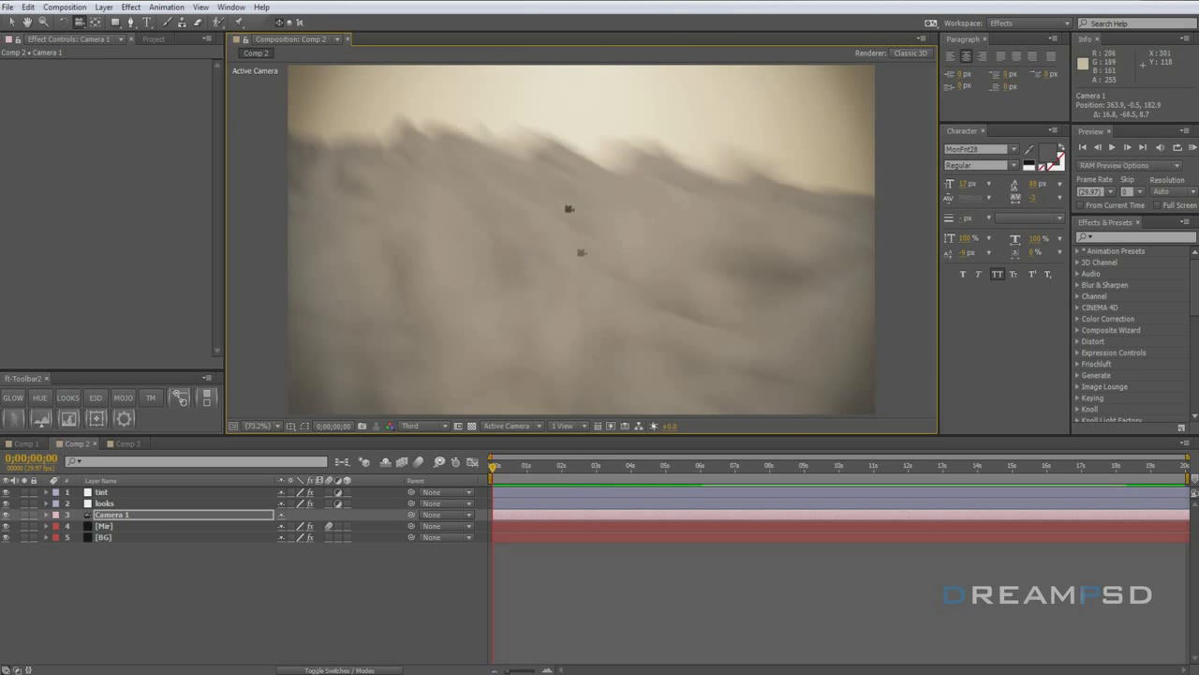
{"action": "key", "text": "ctrl+z"}
{"action": "key", "text": "ctrl+z"}
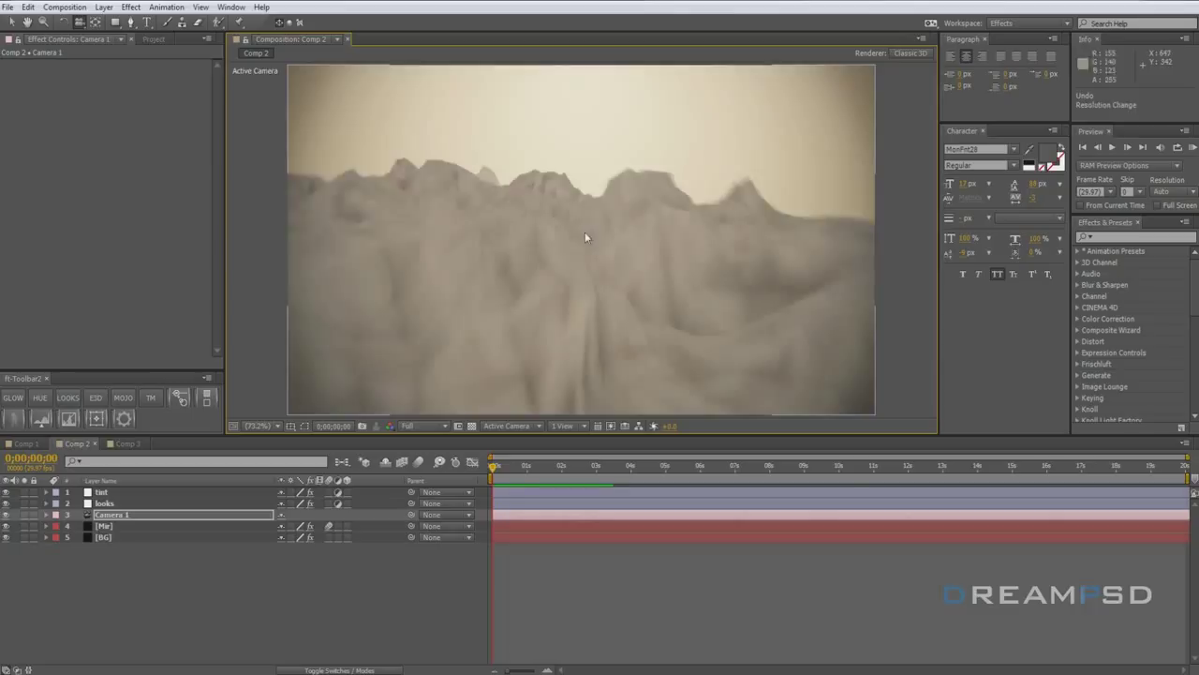
{"action": "key", "text": "ctrl+z"}
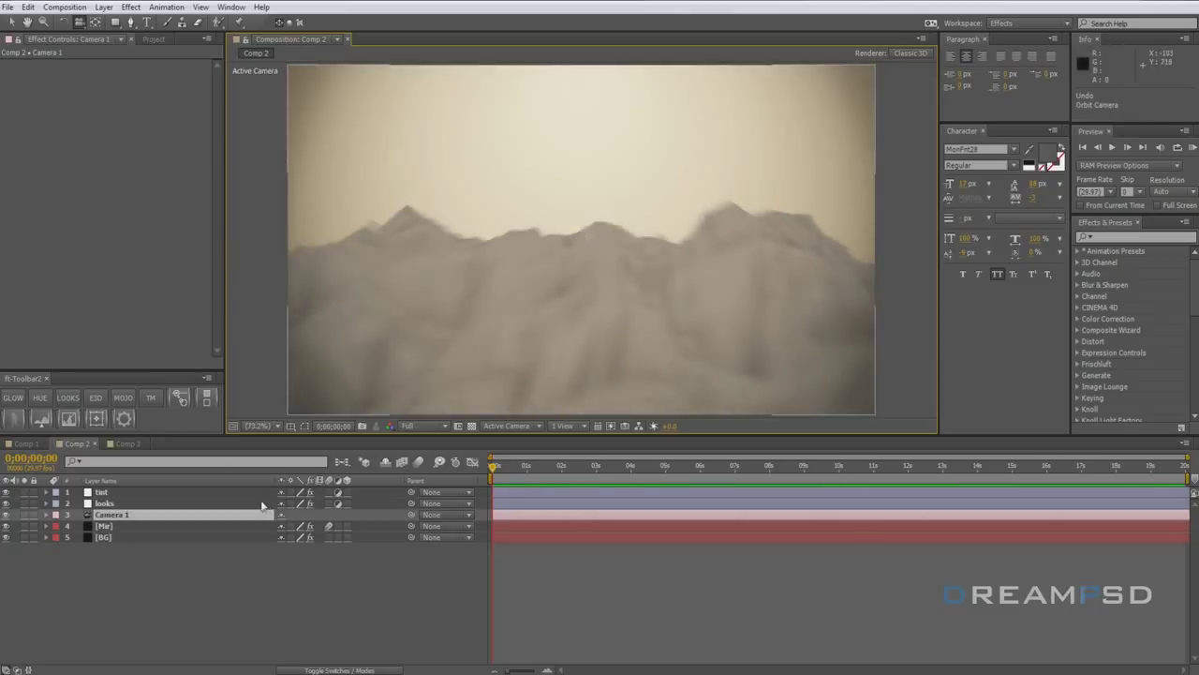
Turn off motion blur for the Mir layer and delete its RSMB effect.
{"action": "left_click", "coordinate": [329, 526]}
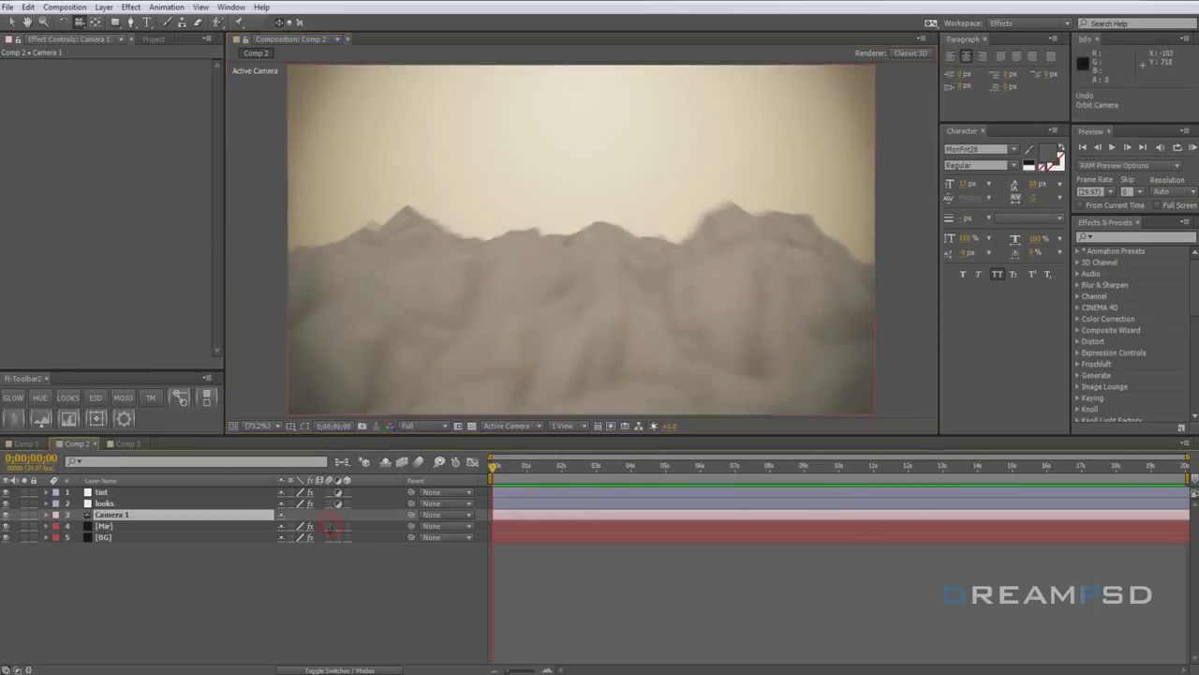
{"action": "left_click", "coordinate": [103, 528]}
{"action": "scroll", "coordinate": [37, 263], "scroll_direction": "down", "scroll_amount": 10}
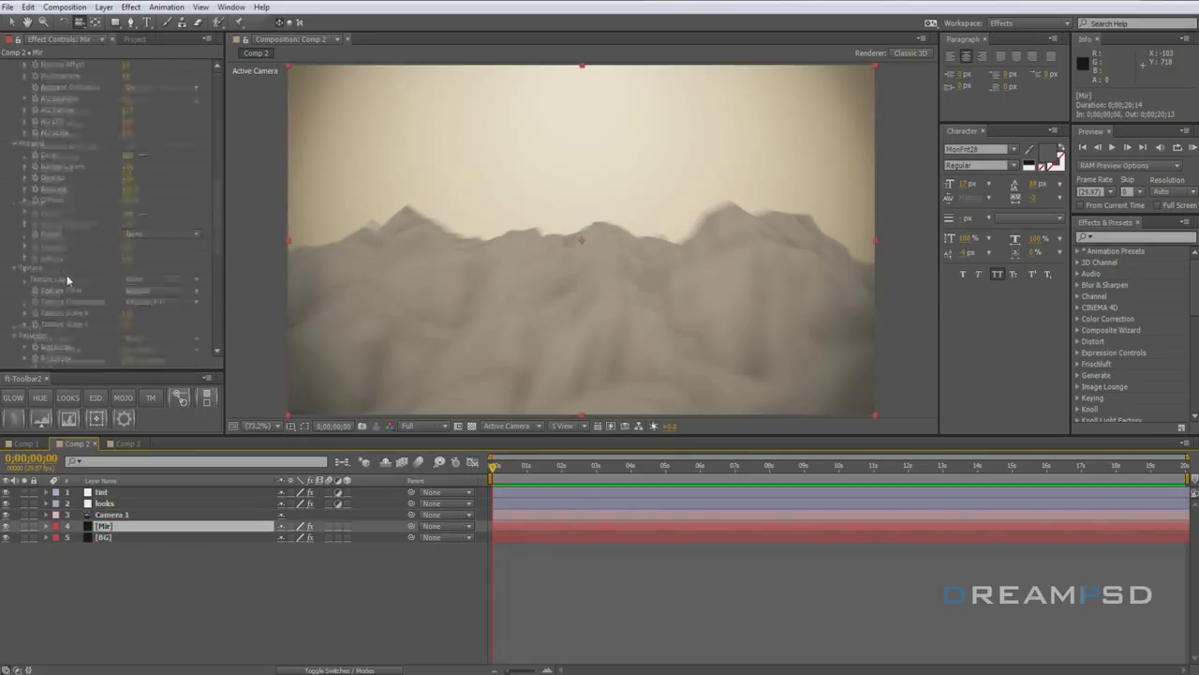
{"action": "left_click", "coordinate": [28, 317]}
{"action": "key", "text": "Delete"}
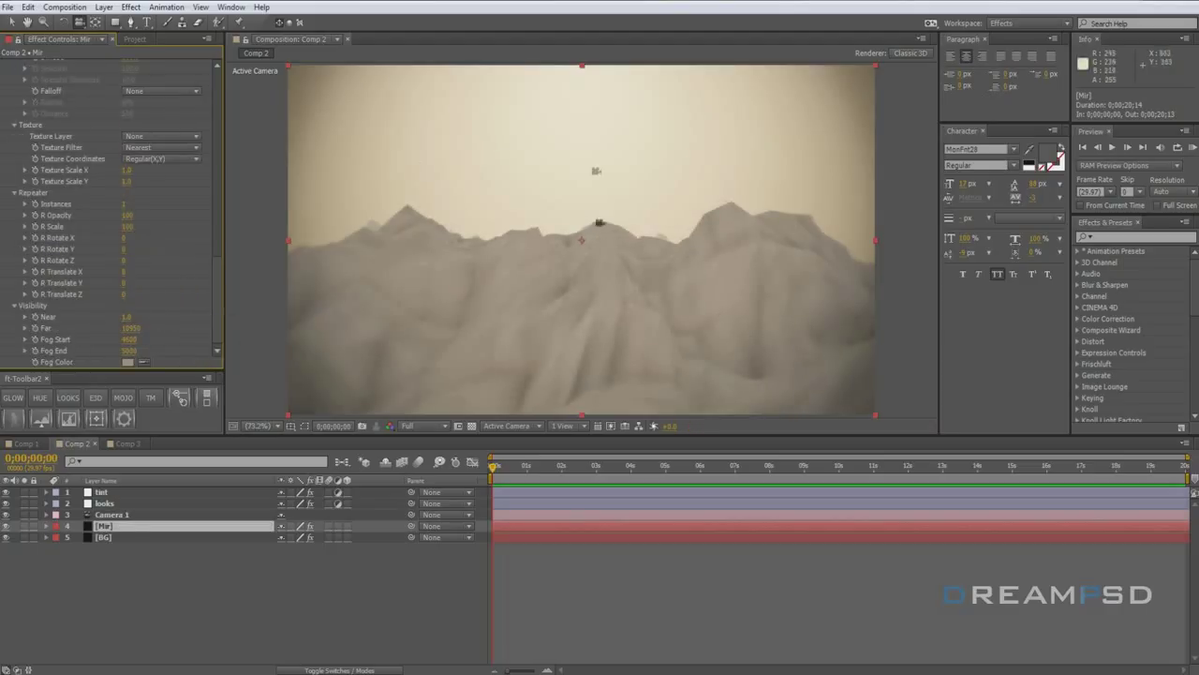
Examine the Camera 1 layer, the Looks and Mojo effects on the looks layer, and the Tint effect on the tint layer.
{"action": "left_click", "coordinate": [110, 514]}
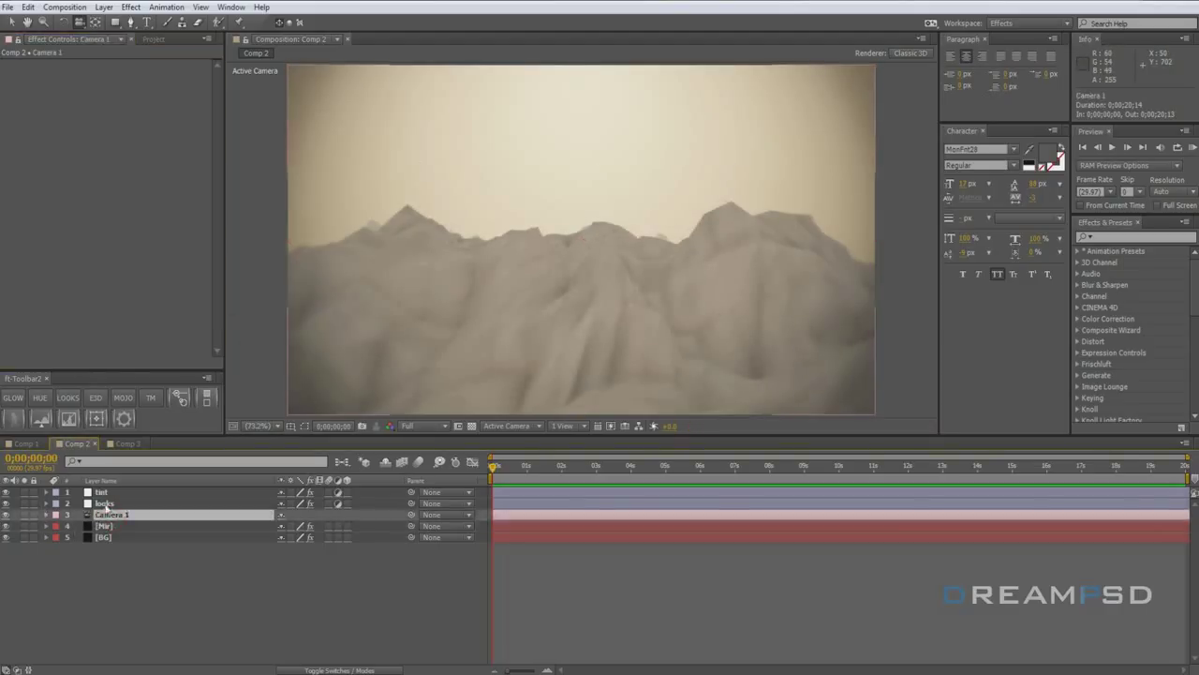
{"action": "left_click", "coordinate": [104, 503]}
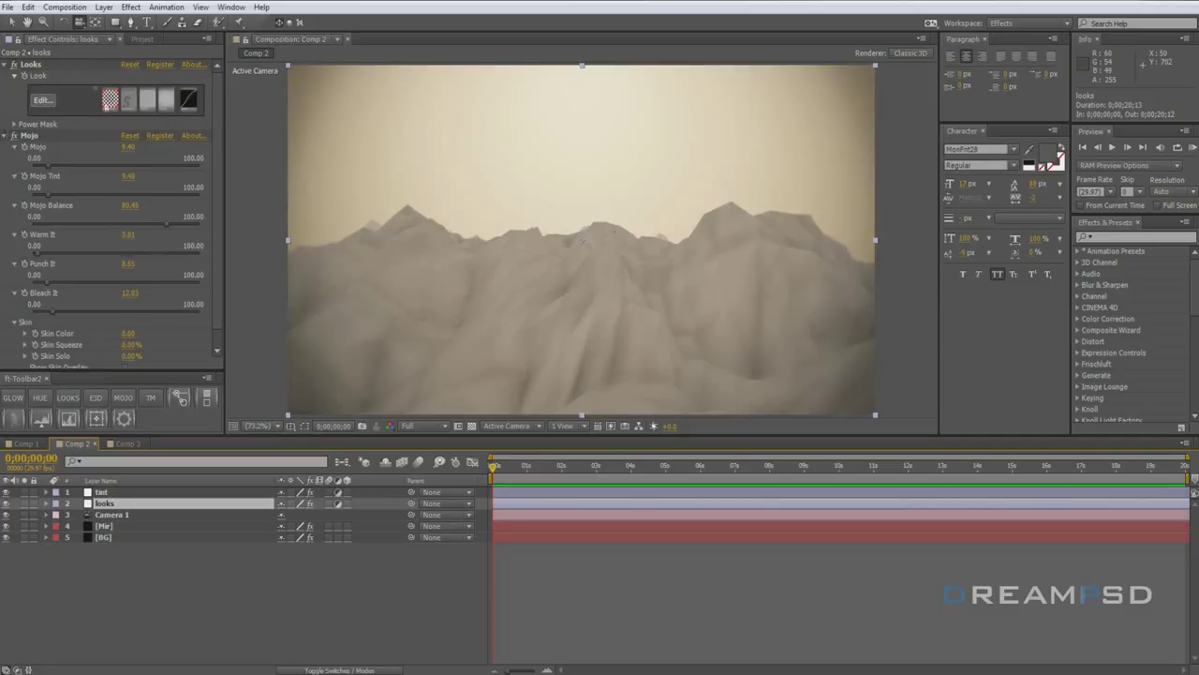
{"action": "scroll", "coordinate": [75, 153], "scroll_direction": "down", "scroll_amount": 1}
{"action": "scroll", "coordinate": [53, 134], "scroll_direction": "up", "scroll_amount": 1}
{"action": "scroll", "coordinate": [53, 230], "scroll_direction": "down", "scroll_amount": 1}
{"action": "left_click", "coordinate": [109, 494]}
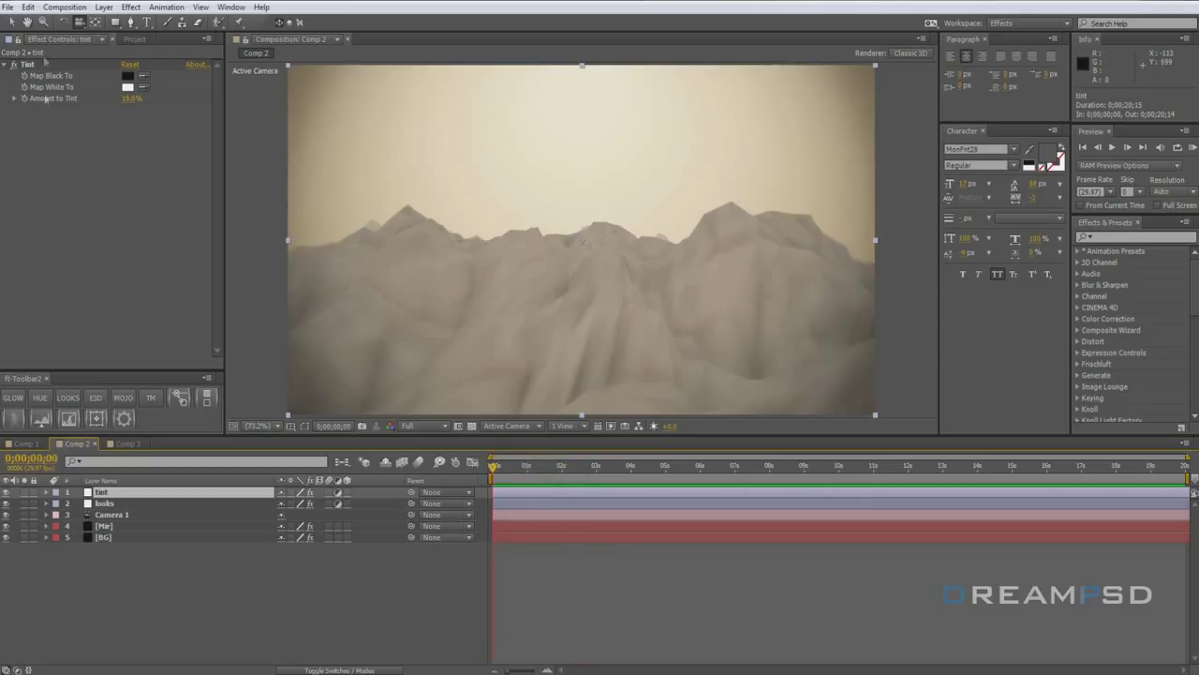
{"action": "left_click", "coordinate": [15, 66]}
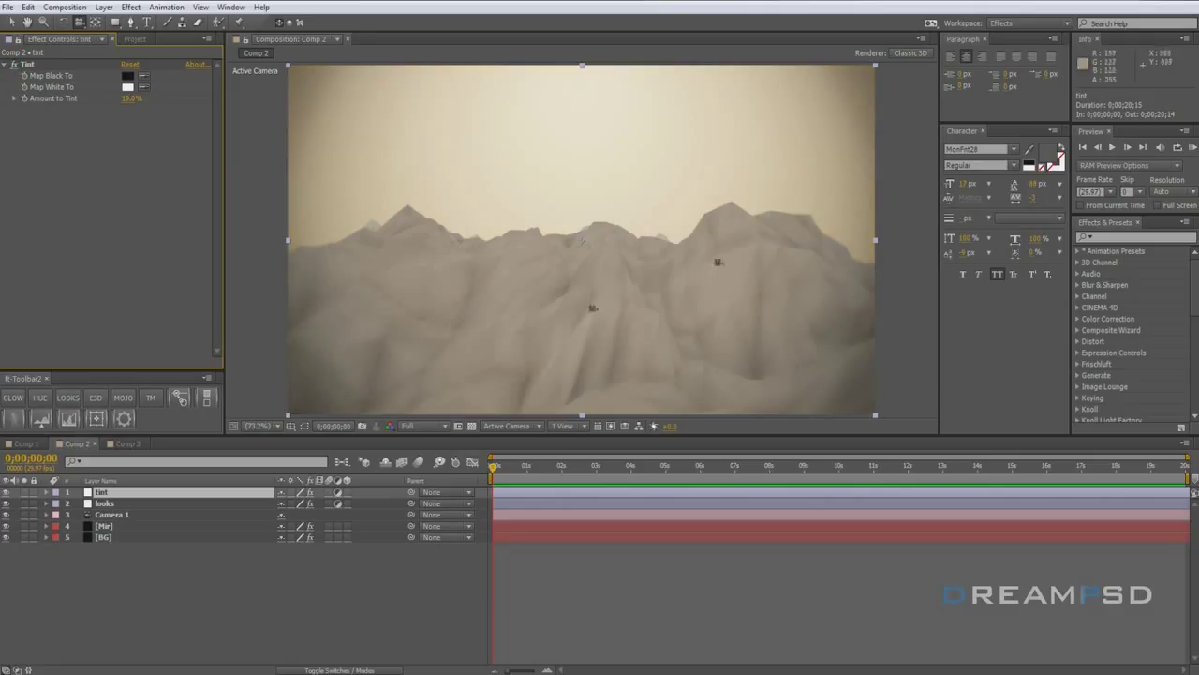
{"action": "left_click", "coordinate": [185, 585]}
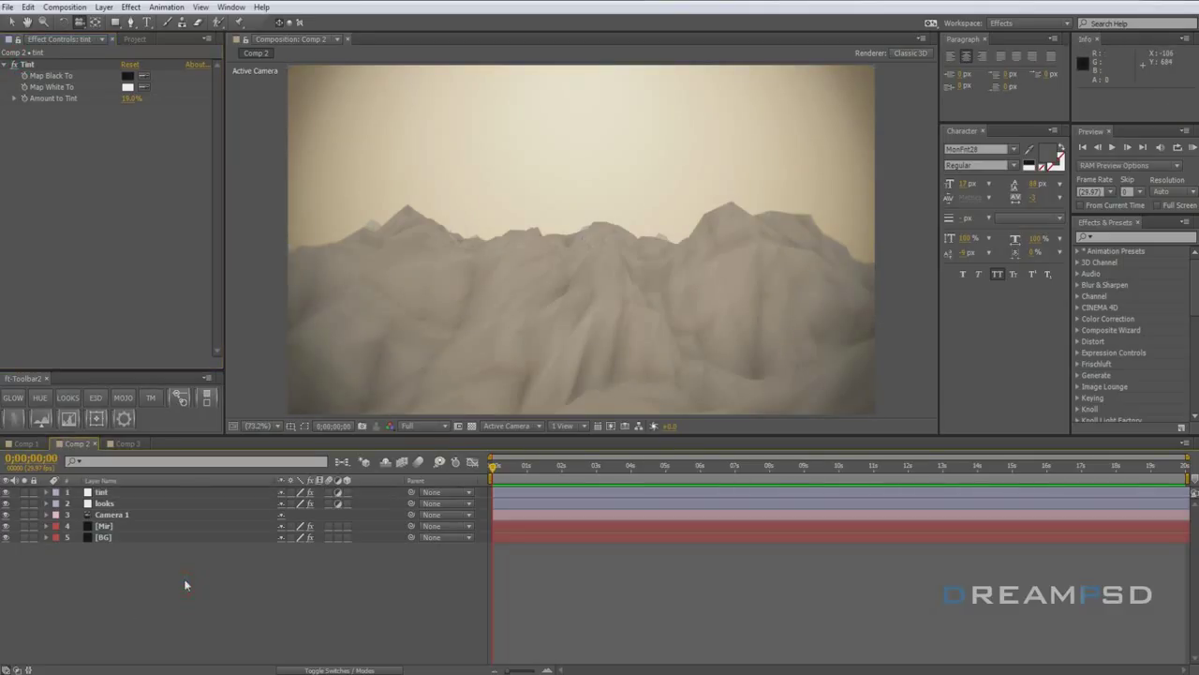
View where the TypeMonkey script is stored in After Effects CC's ScriptUI Panels folder, and minimise the folder window.
{"action": "left_click", "coordinate": [231, 7]}
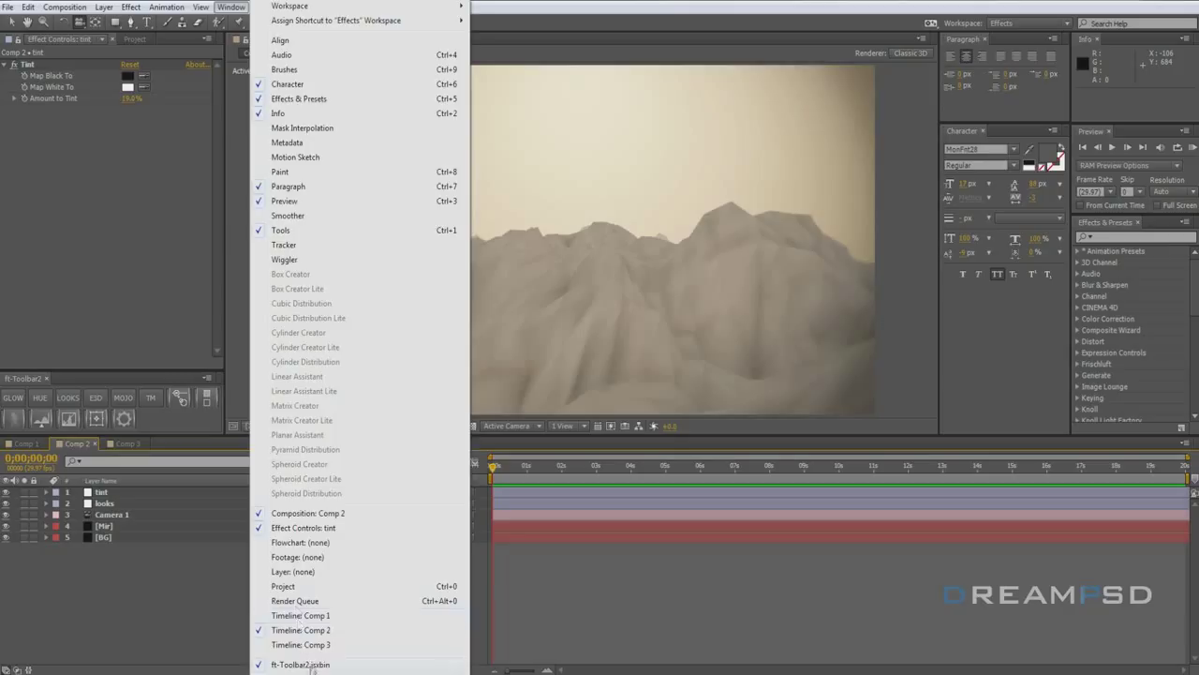
{"action": "left_click", "coordinate": [132, 600]}
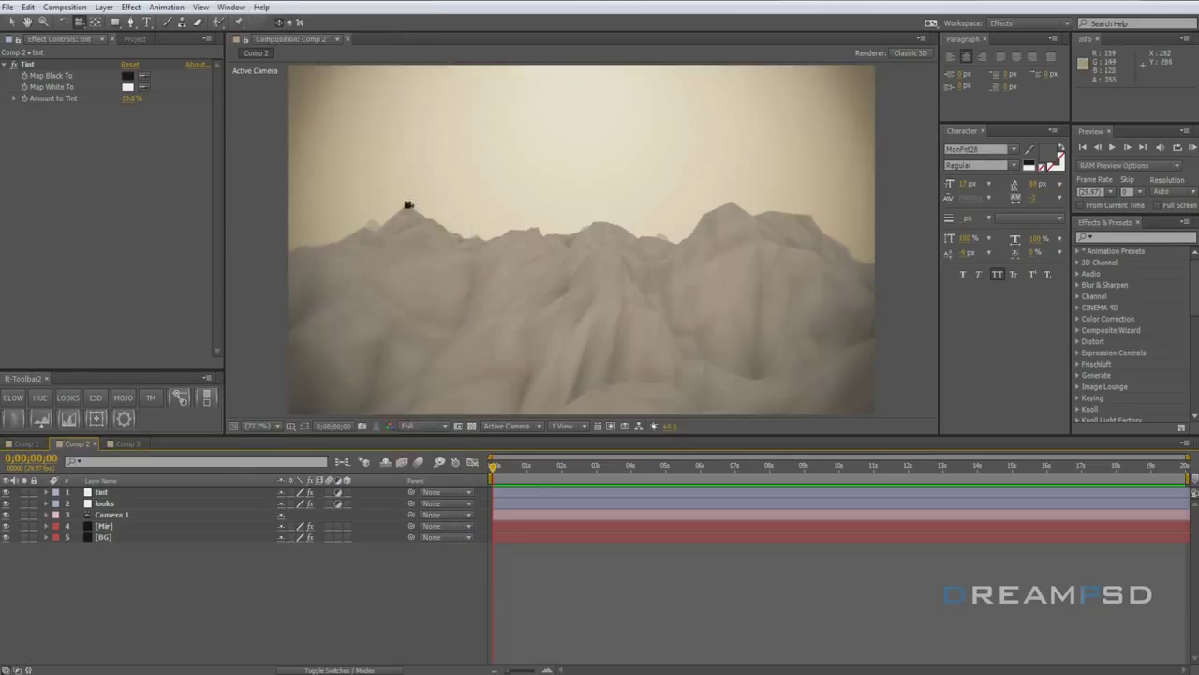
{"action": "left_click", "coordinate": [47, 674]}
{"action": "left_click", "coordinate": [319, 293]}
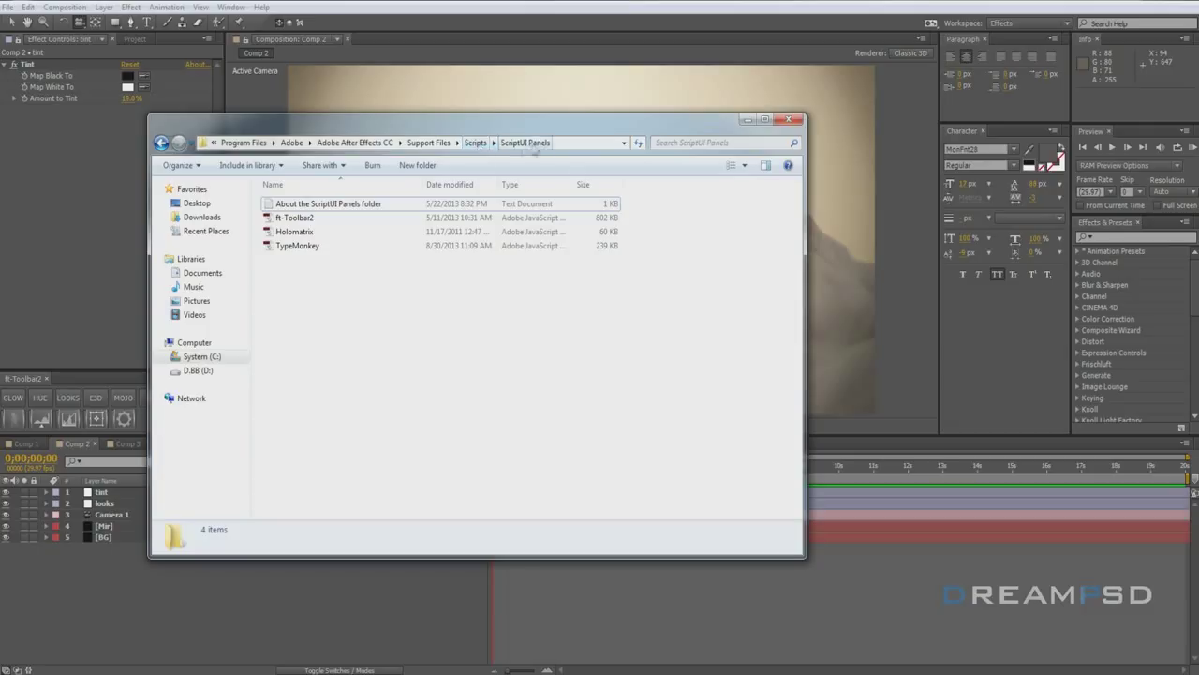
{"action": "left_click", "coordinate": [750, 120]}
{"action": "left_click", "coordinate": [112, 576]}
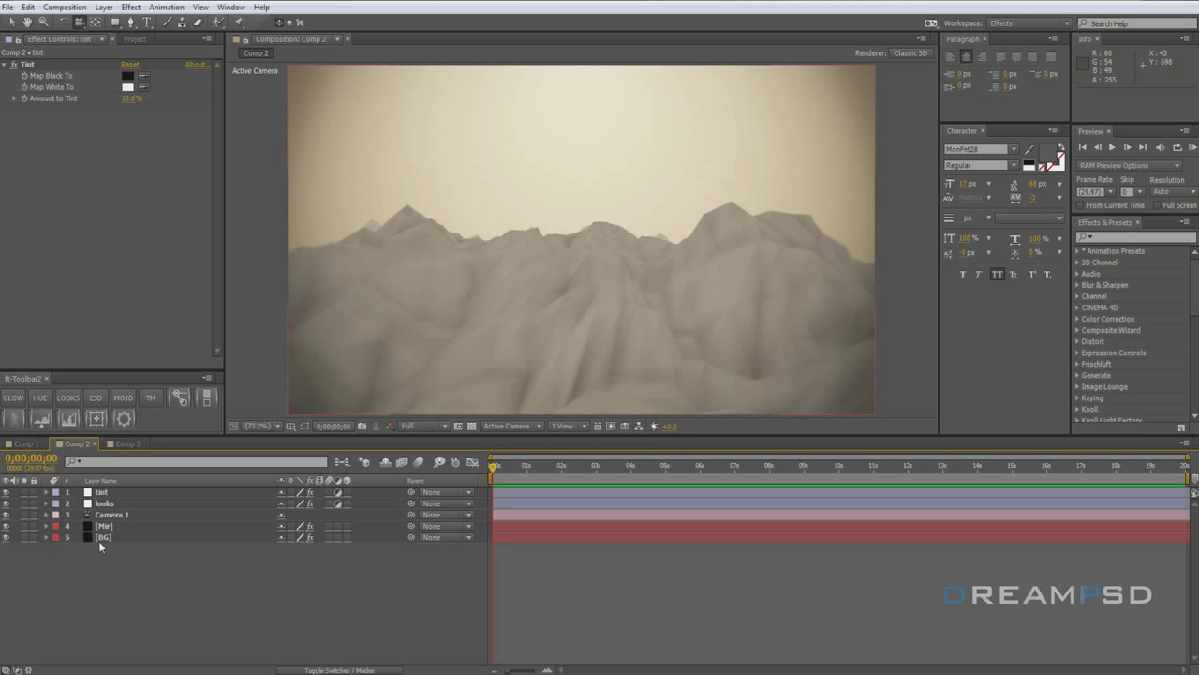
Open the TypeMonkey script panel, enter the text "Бүгдээрээ дажгүй текст|эффект хийцгээе!" and make the panel slightly taller.
{"action": "left_click", "coordinate": [230, 7]}
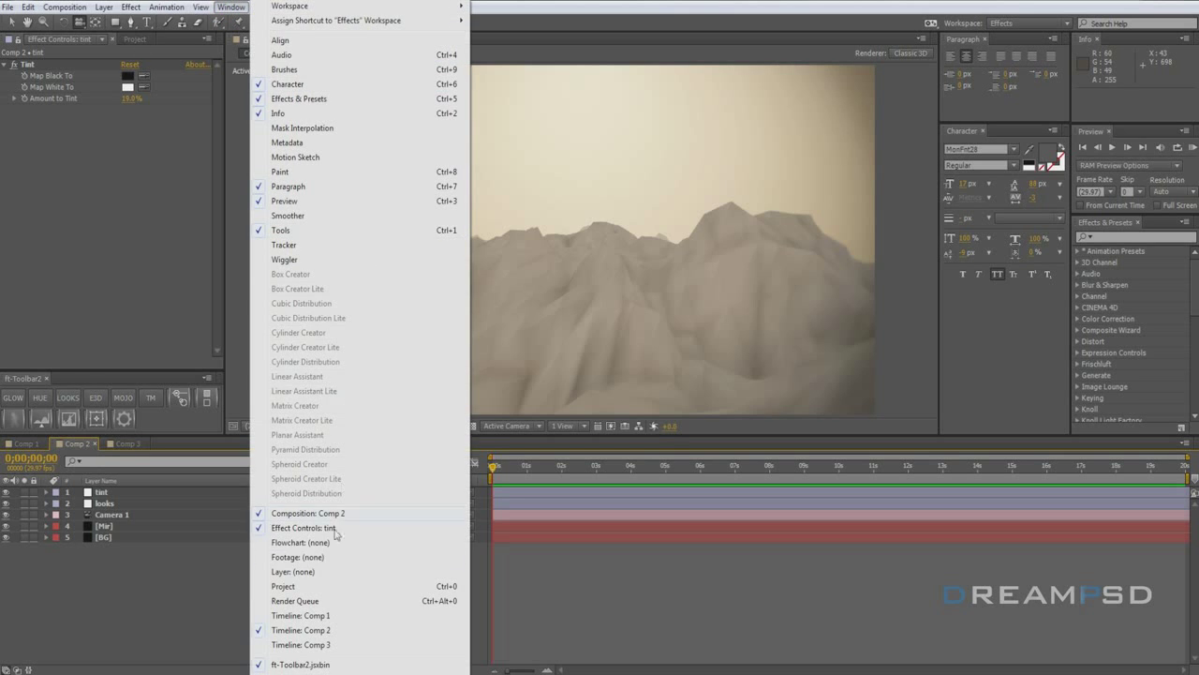
{"action": "left_click", "coordinate": [300, 673]}
{"action": "left_click_drag", "start_coordinate": [529, 83], "coordinate": [298, 91]}
{"action": "left_click", "coordinate": [327, 182]}
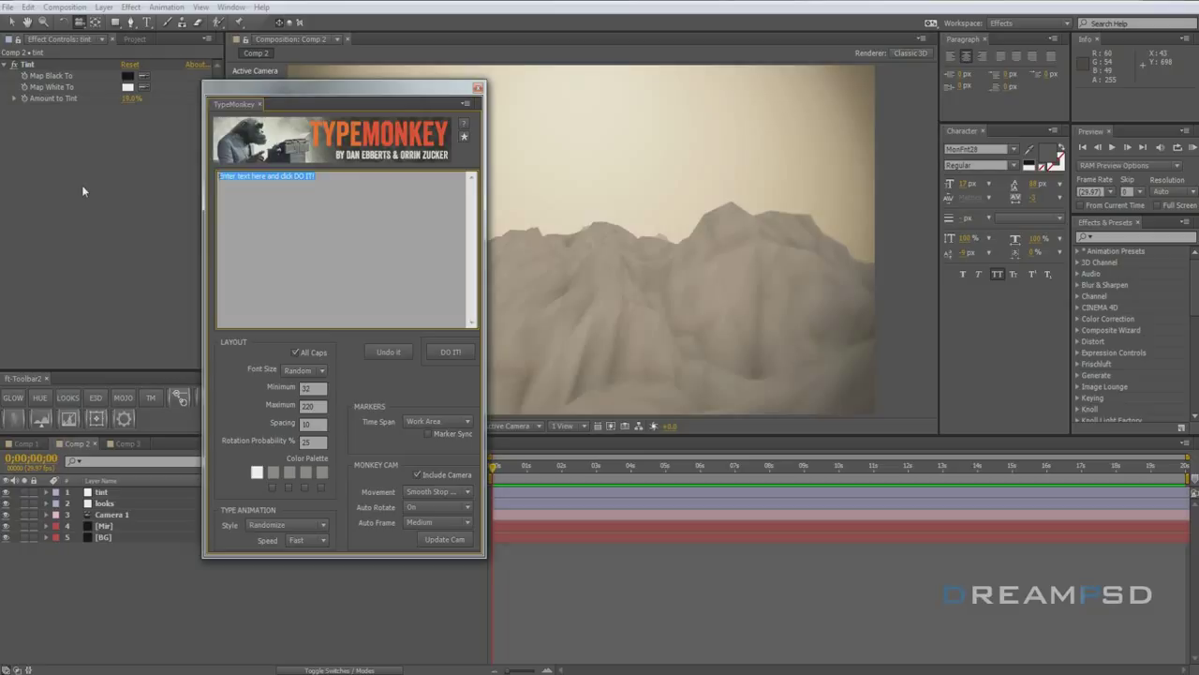
{"action": "type", "text": "Bay"}
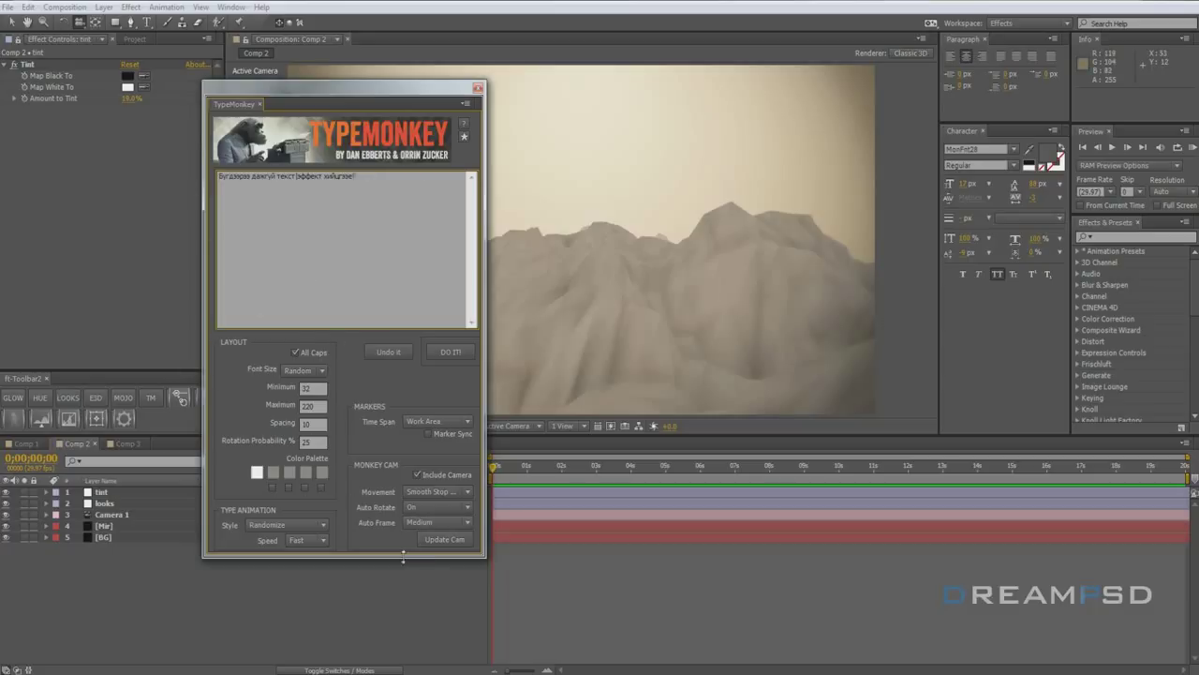
{"action": "left_click_drag", "start_coordinate": [403, 560], "coordinate": [404, 580]}
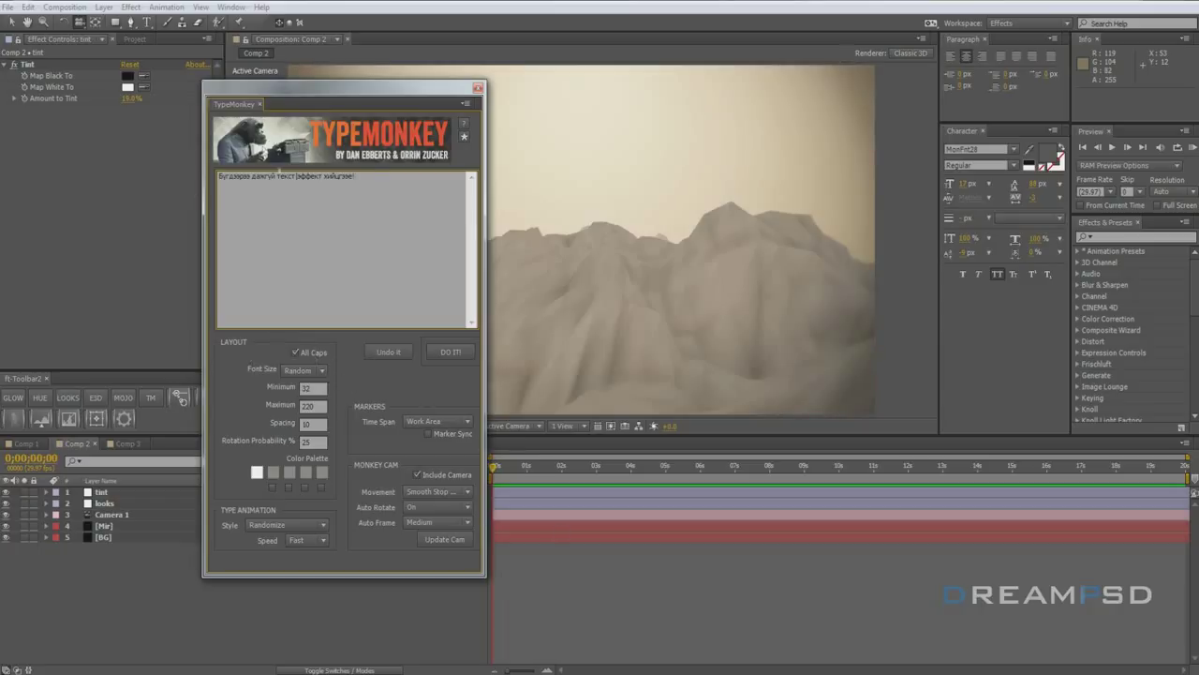
Set TypeMonkey's font size mode to Constant and check the Spacing and Rotation Probability values.
{"action": "left_click", "coordinate": [313, 370]}
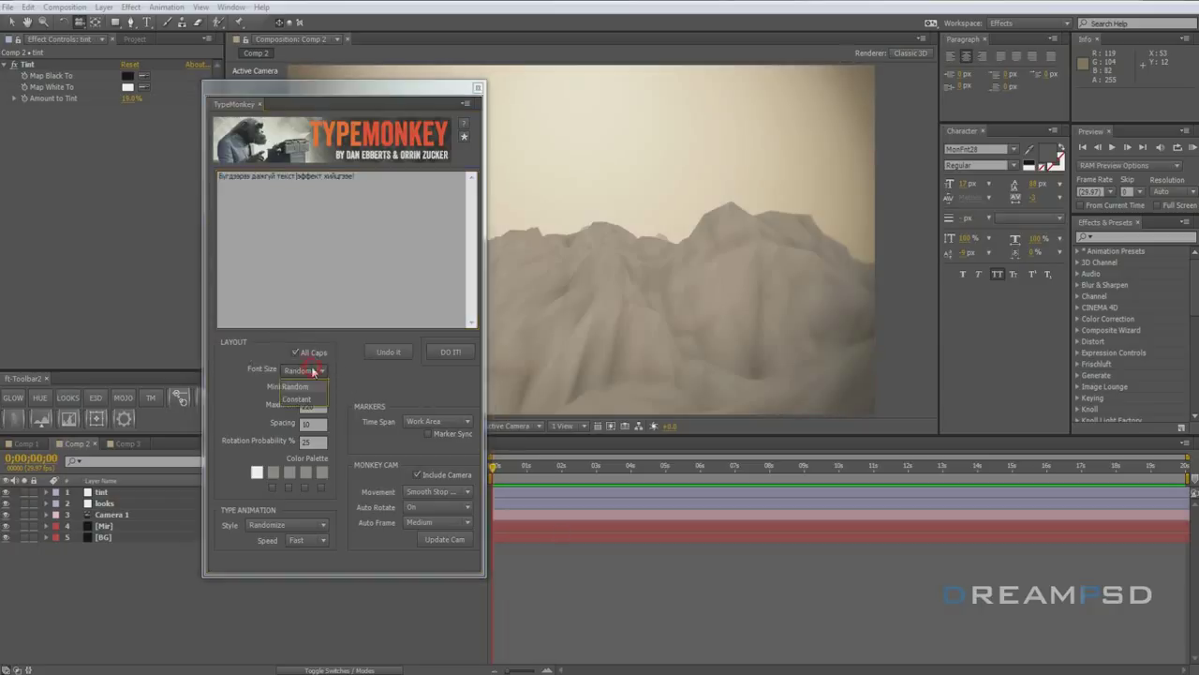
{"action": "left_click", "coordinate": [366, 377]}
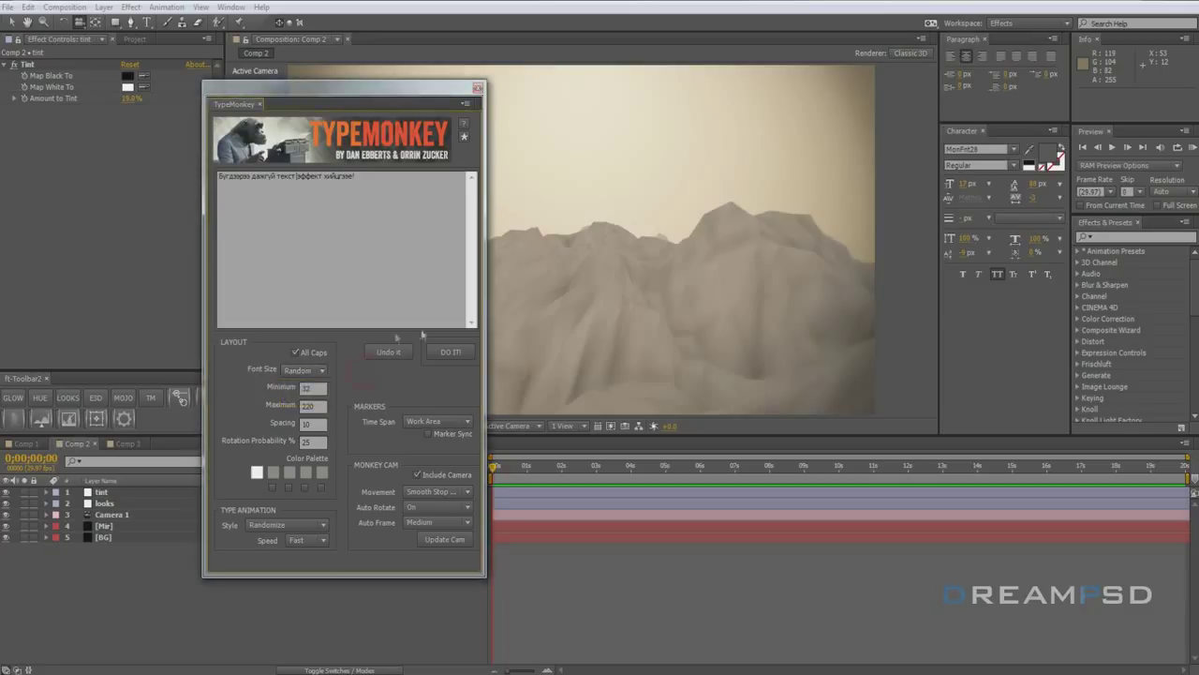
{"action": "left_click", "coordinate": [306, 373]}
{"action": "left_click", "coordinate": [291, 403]}
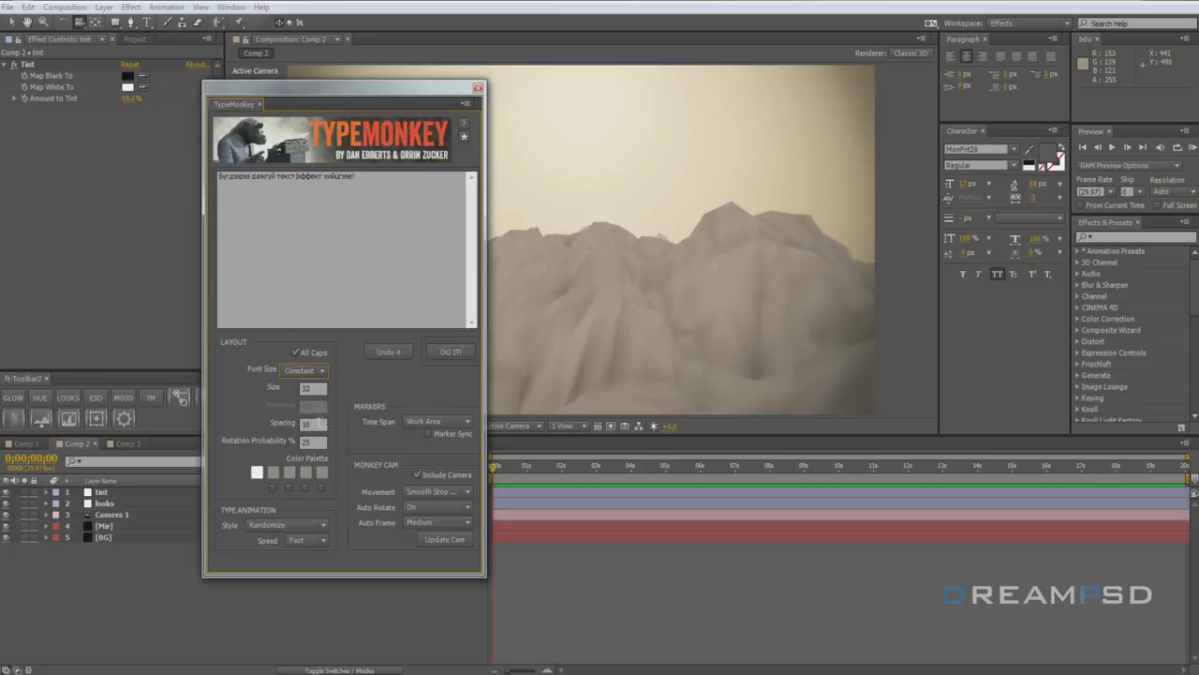
{"action": "left_click", "coordinate": [313, 424]}
{"action": "left_click", "coordinate": [312, 442]}
{"action": "left_click", "coordinate": [362, 449]}
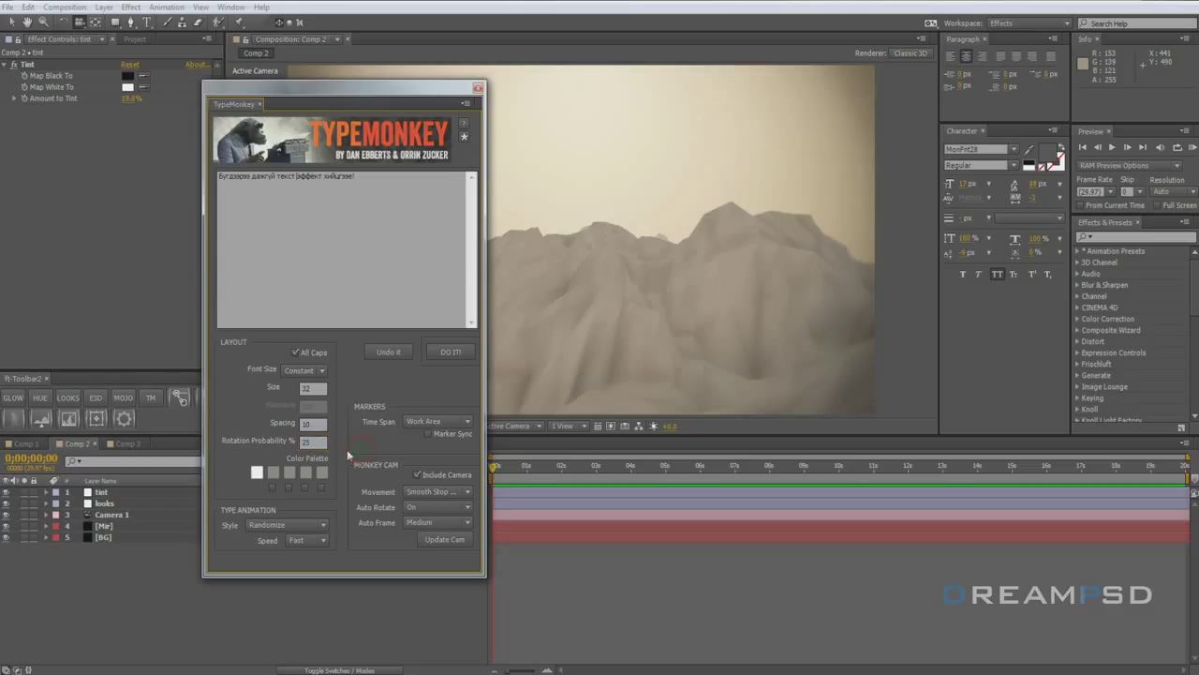
Set the first colour of TypeMonkey's palette to dark grey, RGB 37, 37, 37.
{"action": "left_click", "coordinate": [273, 472]}
{"action": "left_click_drag", "start_coordinate": [273, 42], "coordinate": [275, 145]}
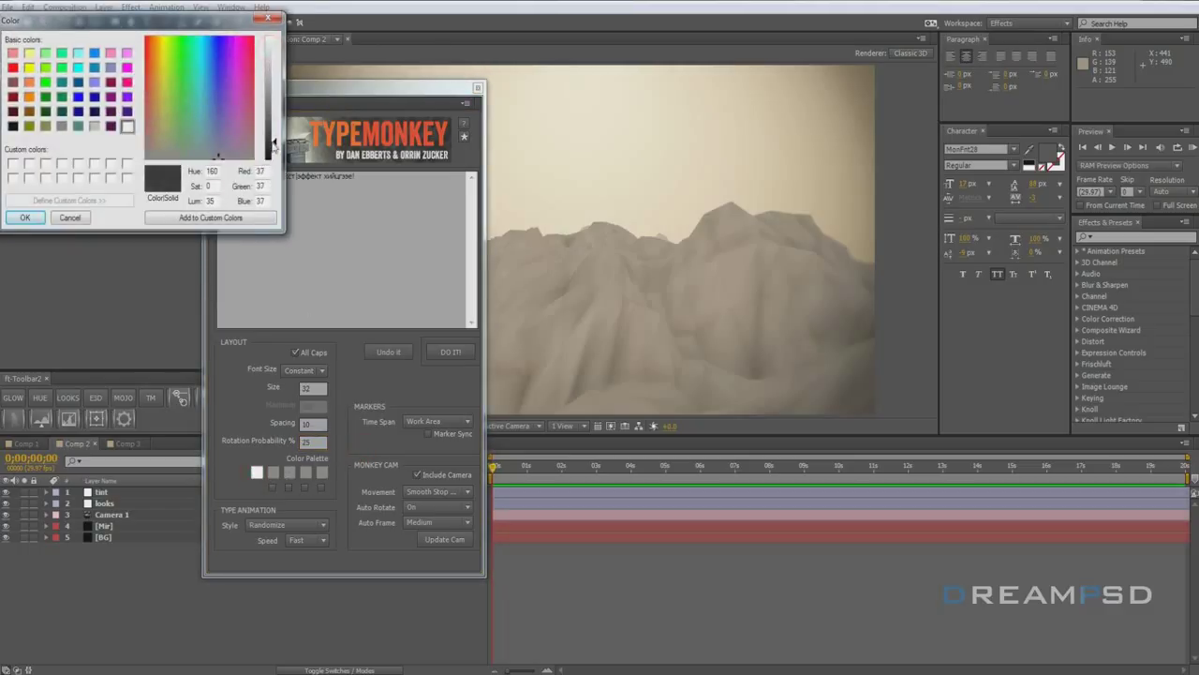
{"action": "left_click", "coordinate": [25, 218]}
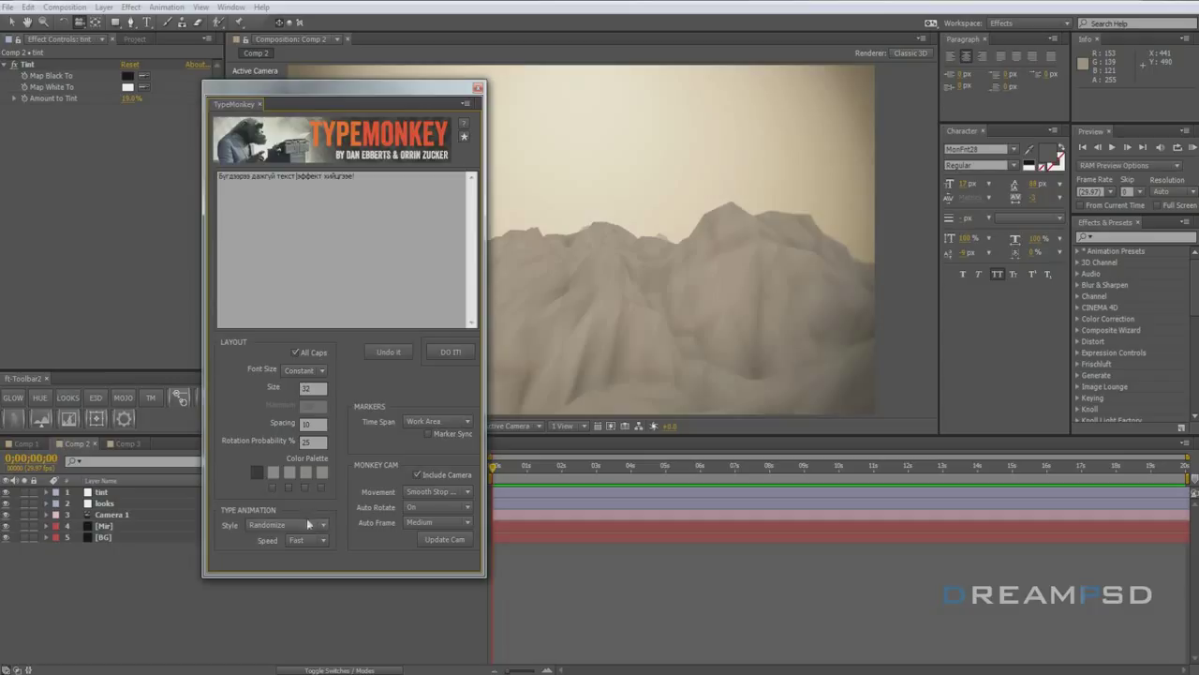
Set TypeMonkey's type animation style to Type Out and its speed to Slow.
{"action": "left_click", "coordinate": [276, 528]}
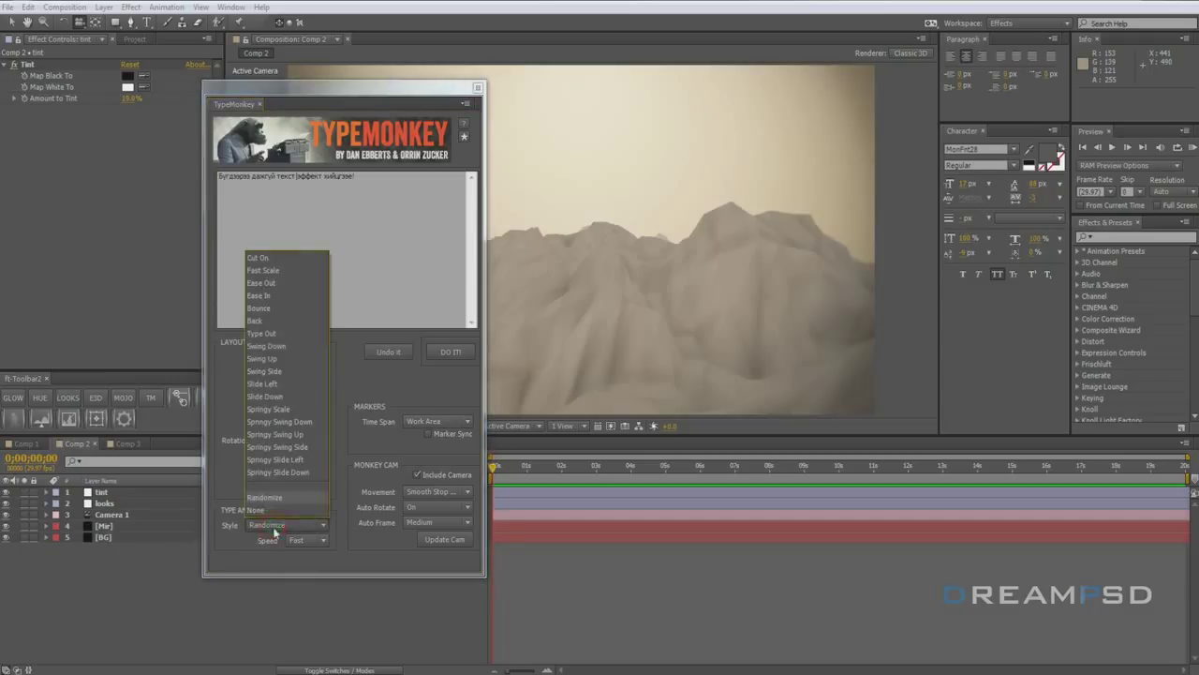
{"action": "left_click", "coordinate": [261, 334]}
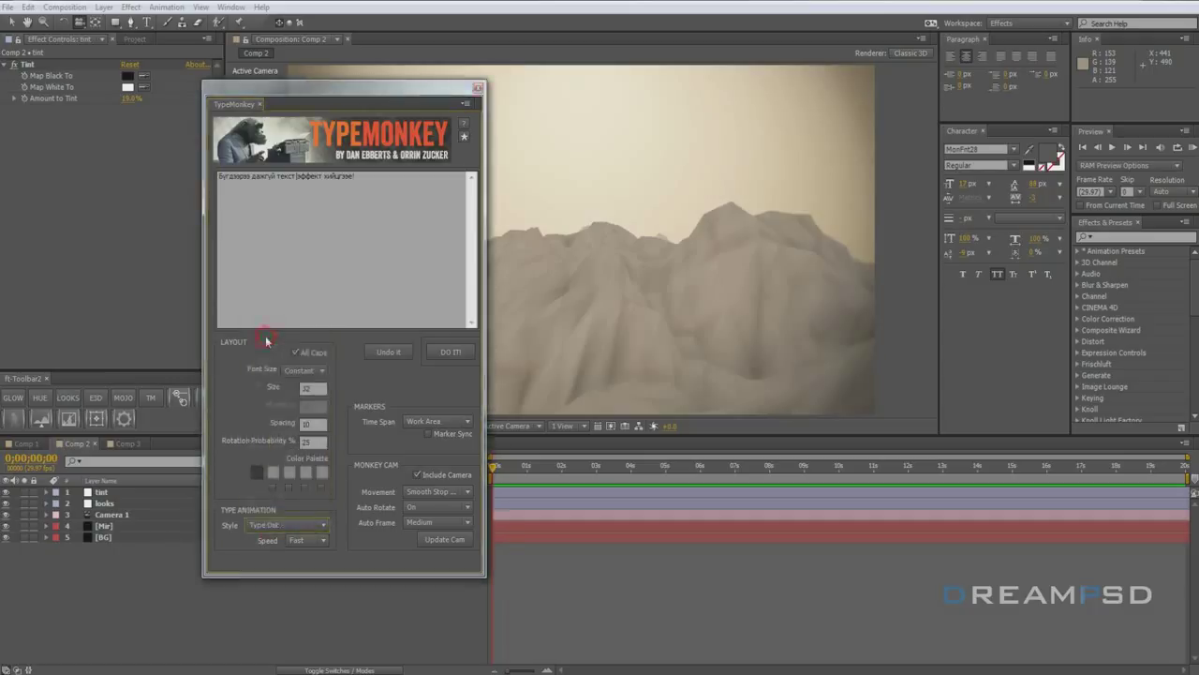
{"action": "left_click", "coordinate": [320, 544]}
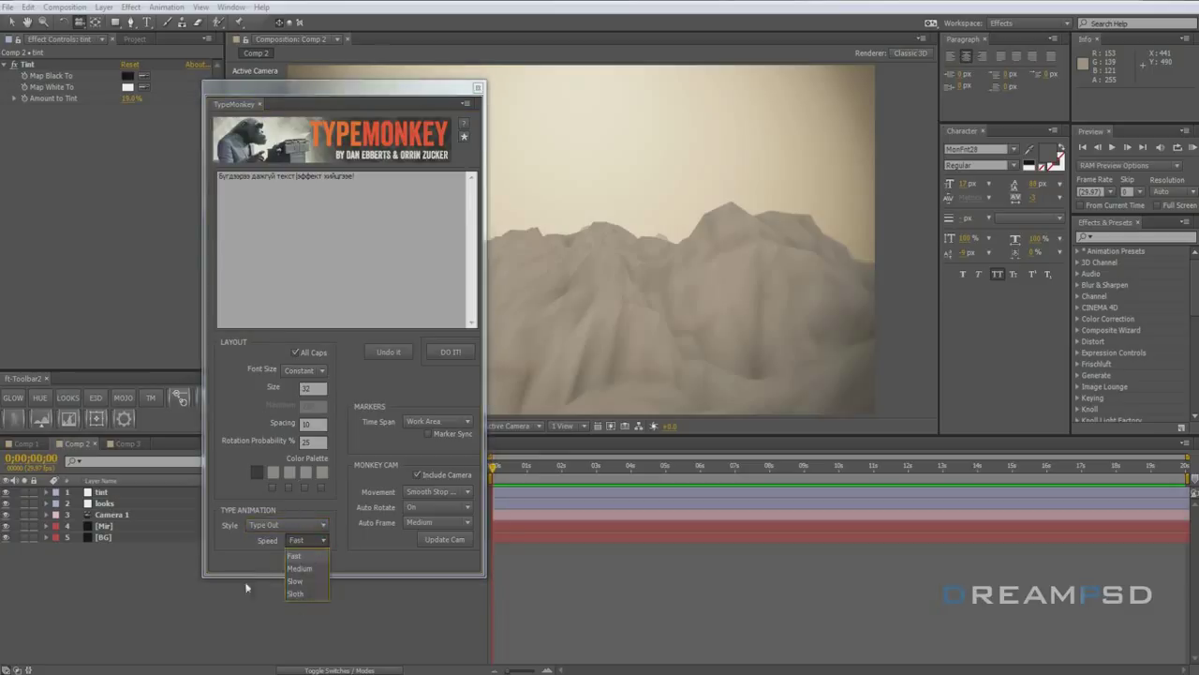
{"action": "left_click", "coordinate": [302, 582]}
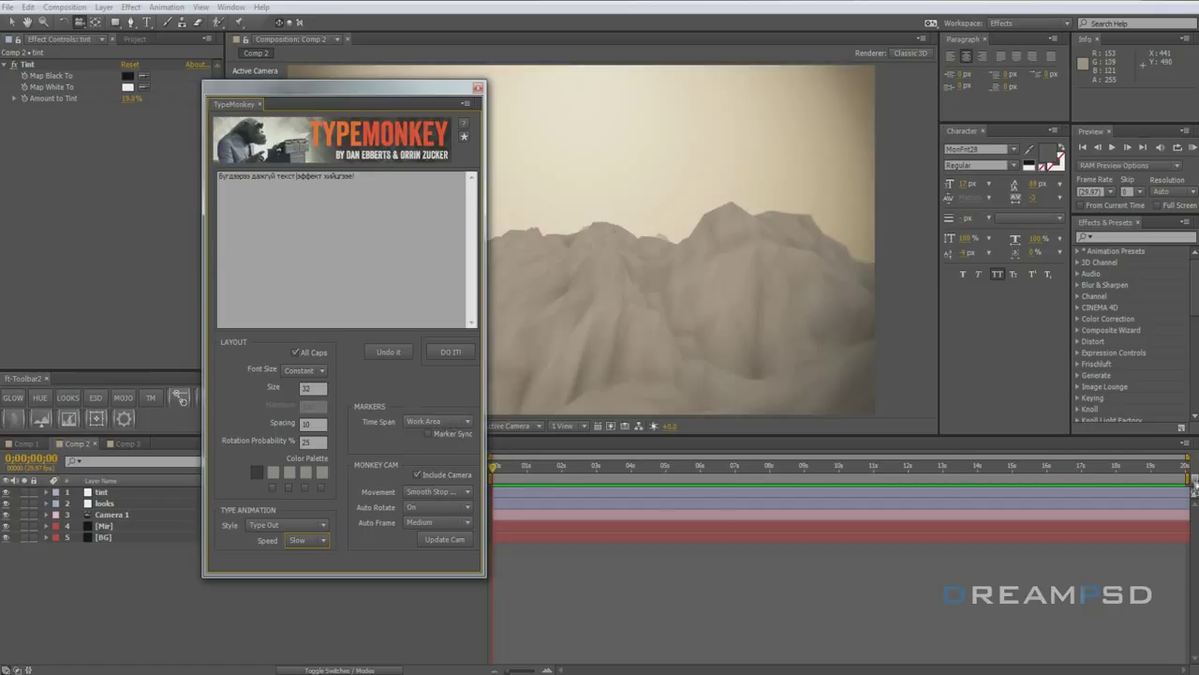
End the Comp 2 work area at 10 seconds and keep TypeMonkey's marker time span on Work Area after trying Comp Duration.
{"action": "left_click_drag", "start_coordinate": [1188, 478], "coordinate": [839, 478]}
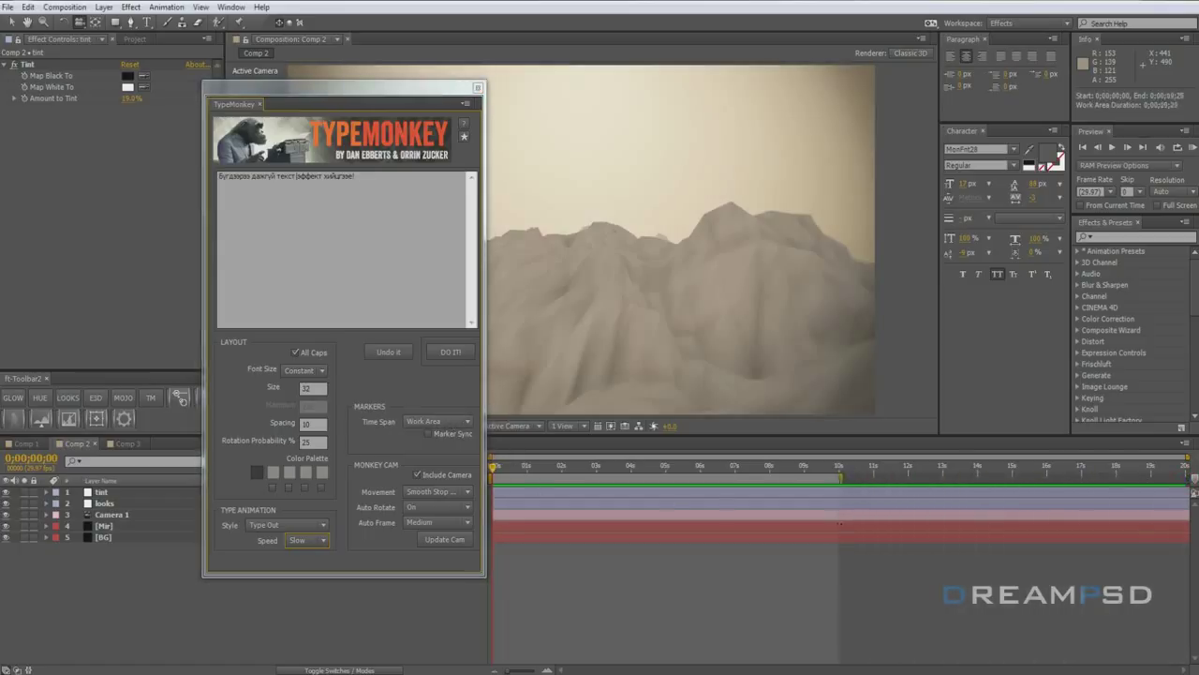
{"action": "left_click", "coordinate": [428, 423]}
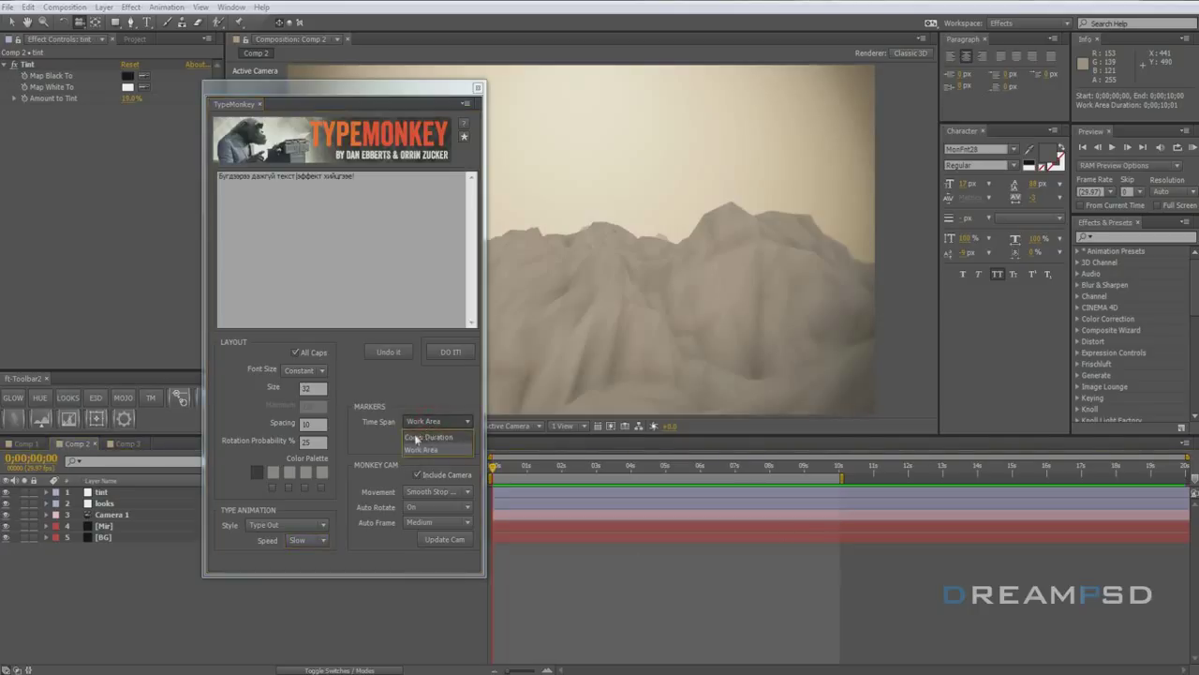
{"action": "left_click", "coordinate": [433, 438]}
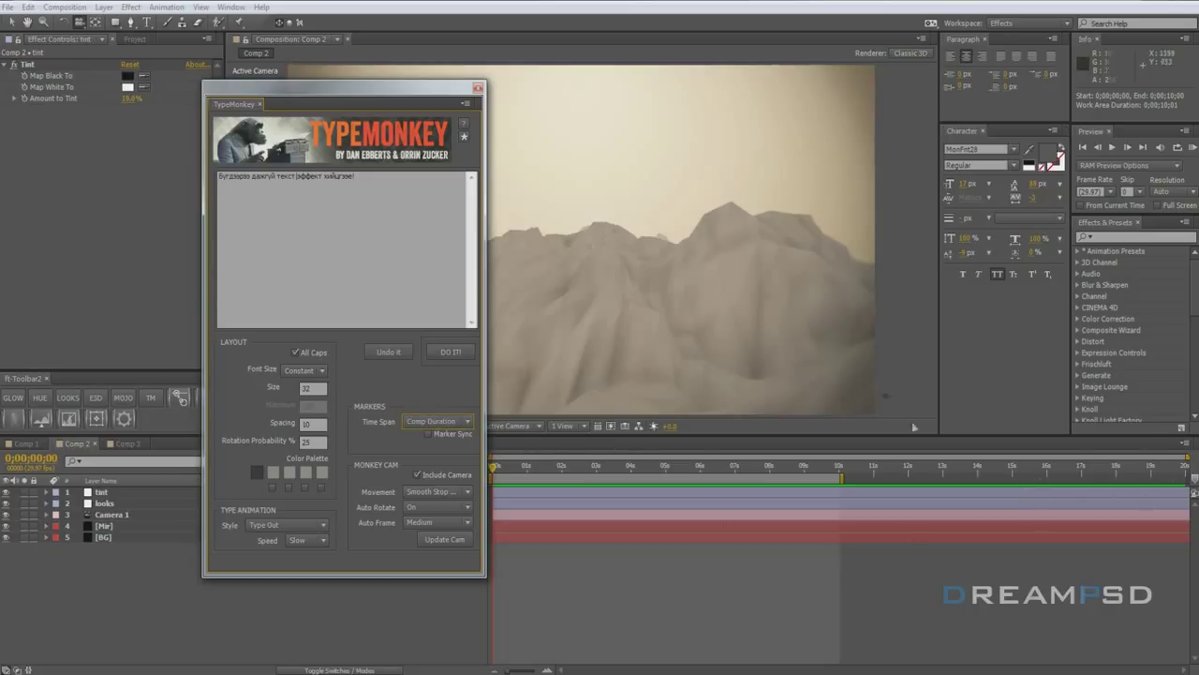
{"action": "left_click", "coordinate": [428, 422]}
{"action": "left_click", "coordinate": [423, 446]}
Check the MonkeyCam movement options, set Auto Frame to Loose and try to update the camera.
{"action": "left_click", "coordinate": [437, 492]}
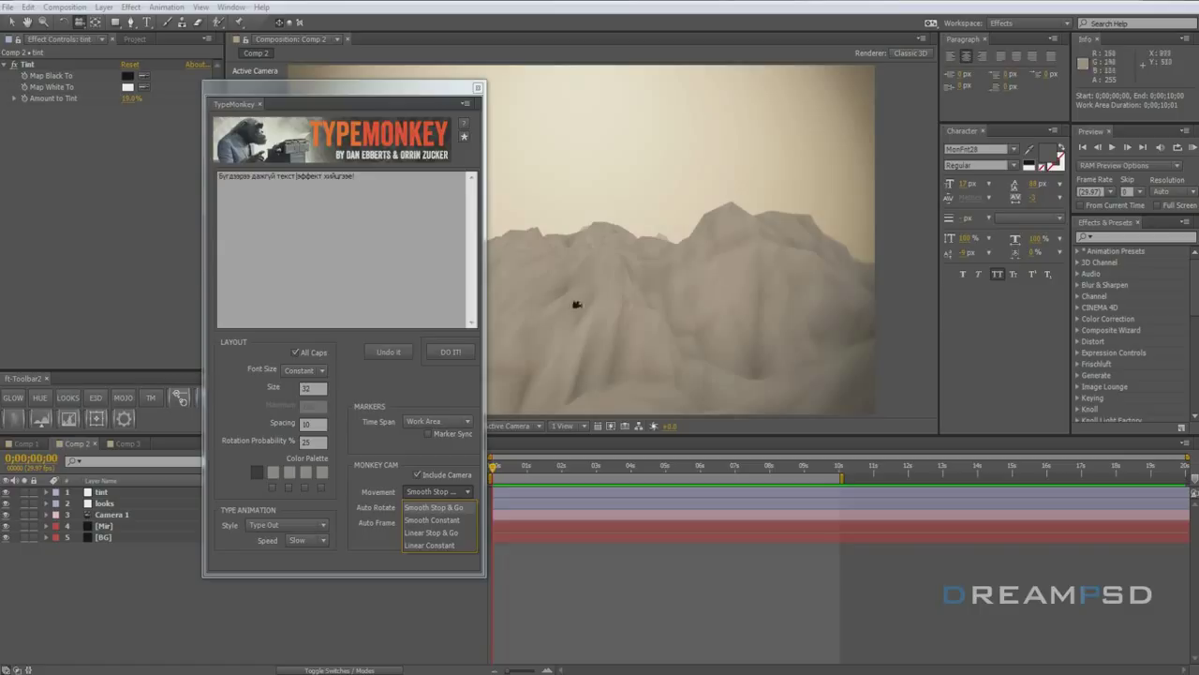
{"action": "left_click", "coordinate": [413, 475]}
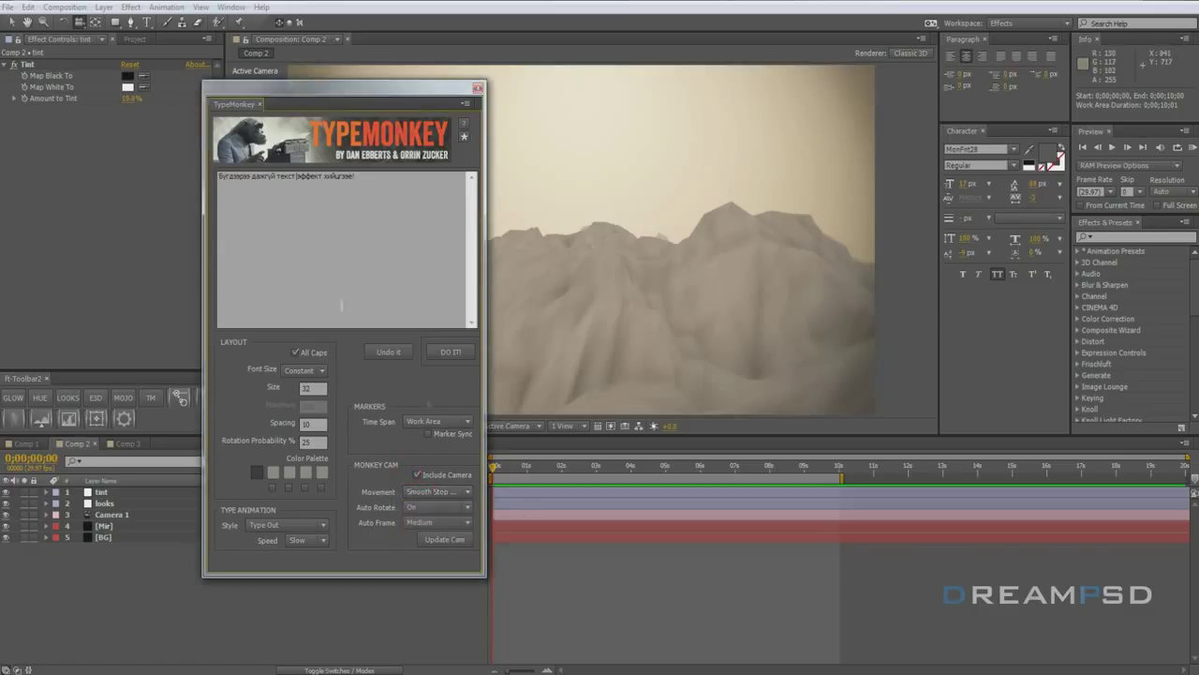
{"action": "left_click", "coordinate": [438, 522]}
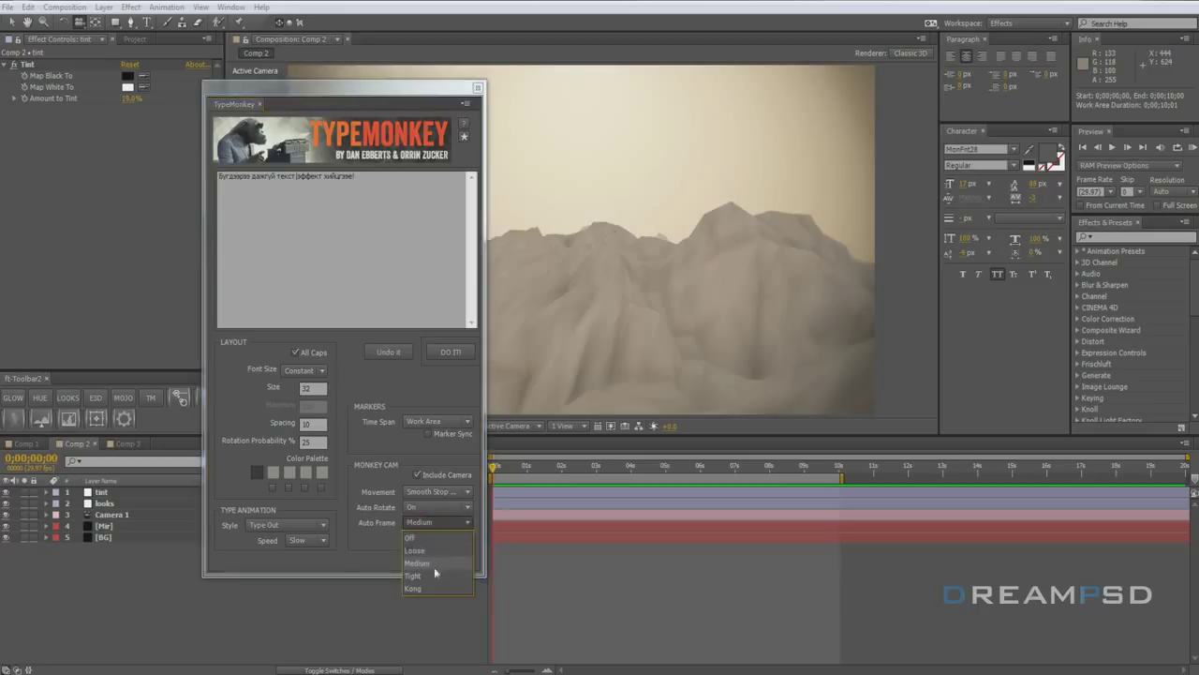
{"action": "left_click", "coordinate": [417, 551]}
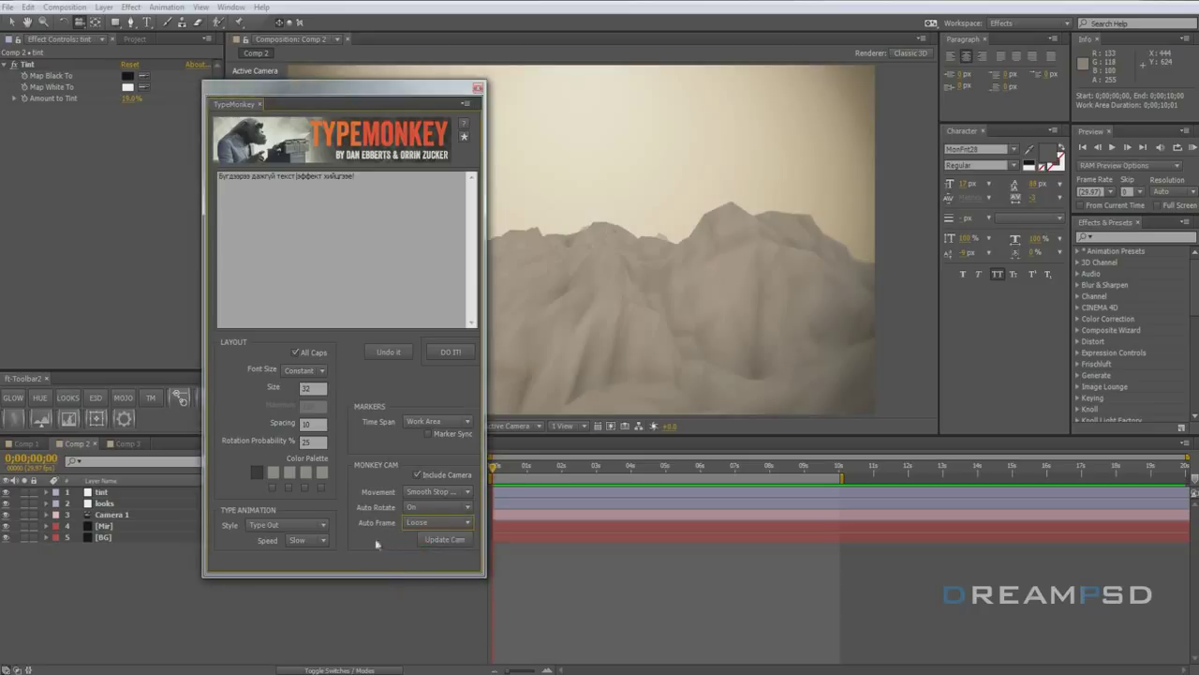
{"action": "left_click", "coordinate": [444, 539]}
{"action": "left_click", "coordinate": [631, 382]}
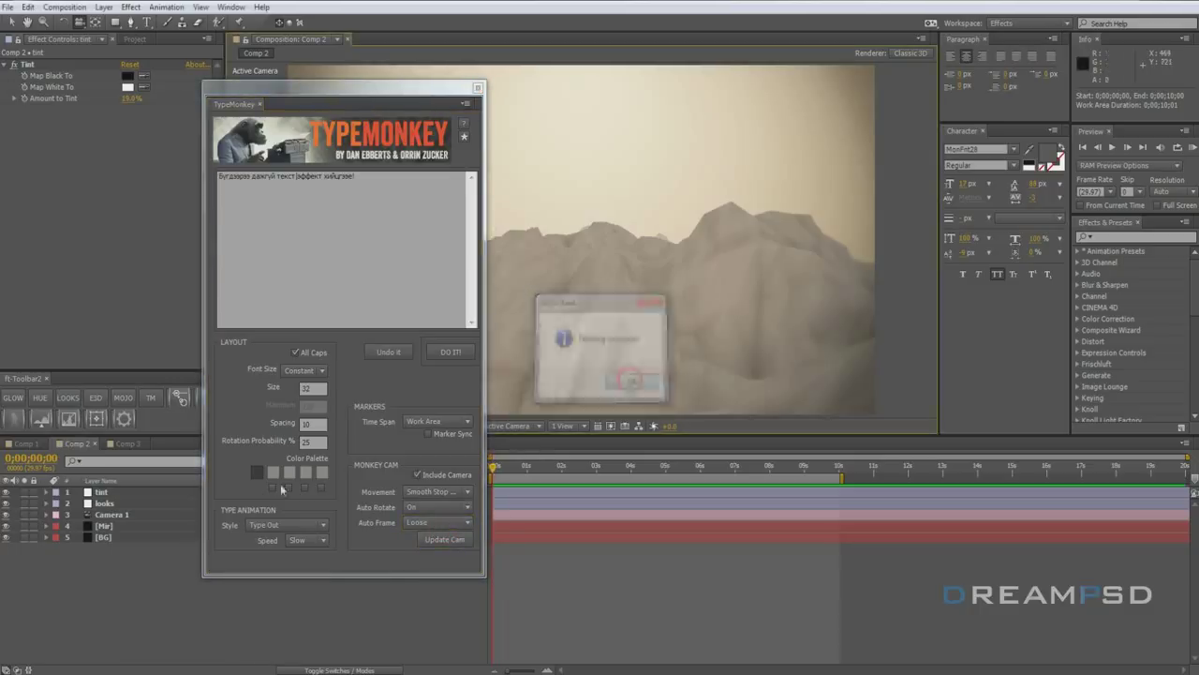
Generate the kinetic text layers and camera with TypeMonkey, and close its panel.
{"action": "left_click", "coordinate": [459, 354]}
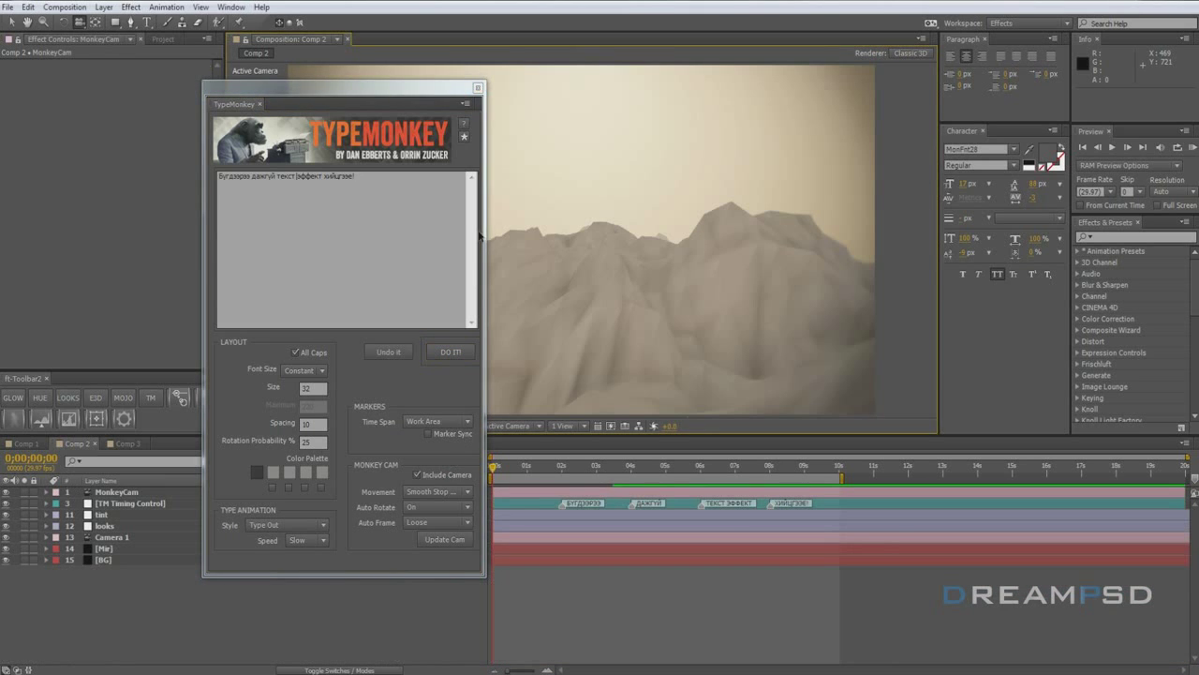
{"action": "left_click", "coordinate": [478, 88]}
Scrub through the generated text animation and lower the composition's preview resolution to Third.
{"action": "left_click_drag", "start_coordinate": [526, 466], "coordinate": [752, 468]}
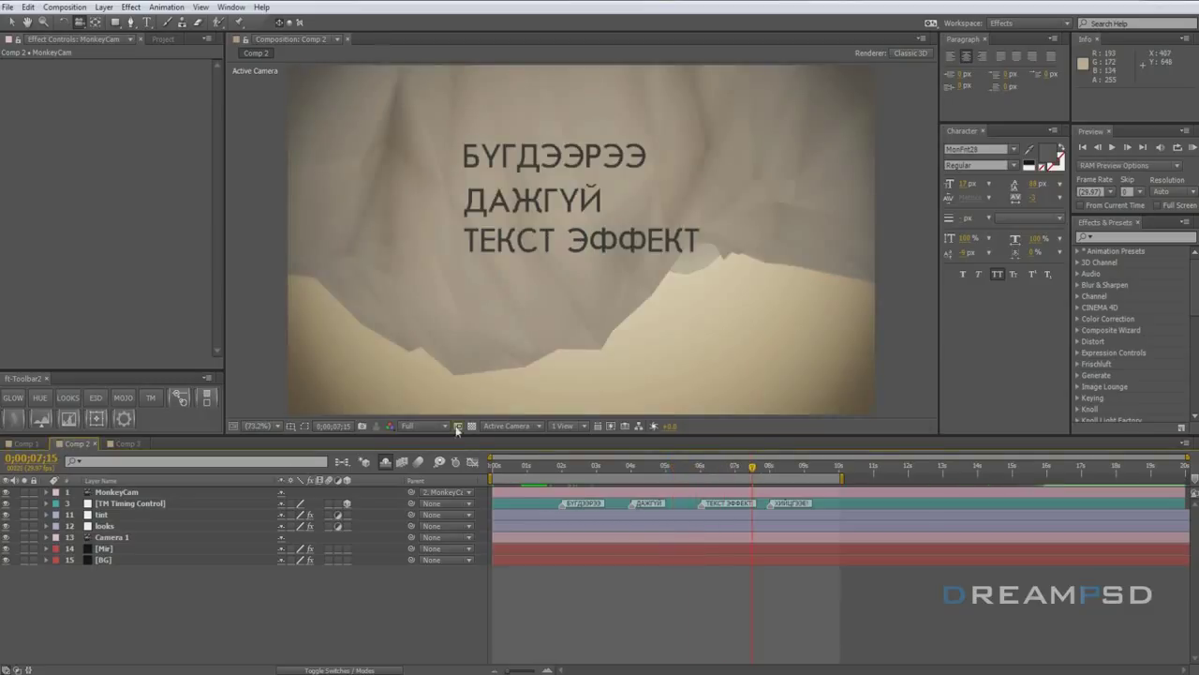
{"action": "left_click", "coordinate": [431, 427]}
{"action": "left_click", "coordinate": [427, 490]}
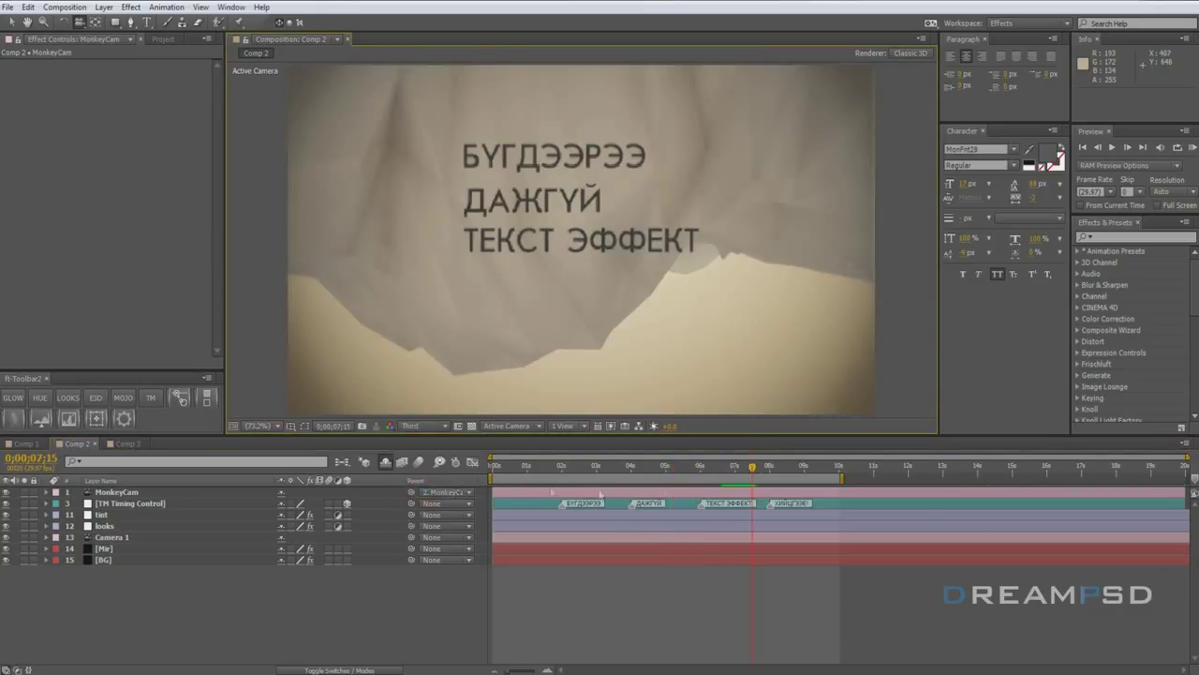
{"action": "left_click_drag", "start_coordinate": [754, 468], "coordinate": [537, 492]}
{"action": "left_click_drag", "start_coordinate": [531, 492], "coordinate": [504, 491]}
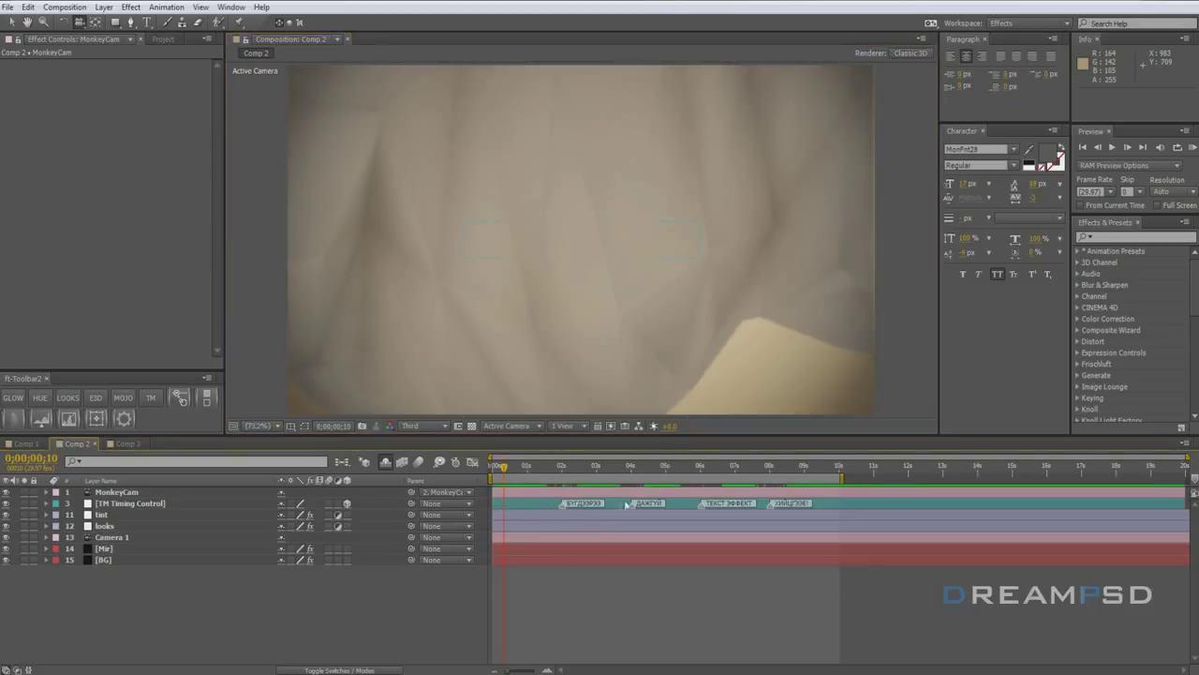
Retime the four word markers on TM Timing Control to about 1, 3.2, 5.4 and 8.1 seconds.
{"action": "mouse_move", "coordinate": [560, 474]}
{"action": "left_mouse_down"}
{"action": "mouse_move", "coordinate": [526, 473]}
{"action": "mouse_move", "coordinate": [562, 507]}
{"action": "mouse_move", "coordinate": [530, 511]}
{"action": "left_mouse_up"}
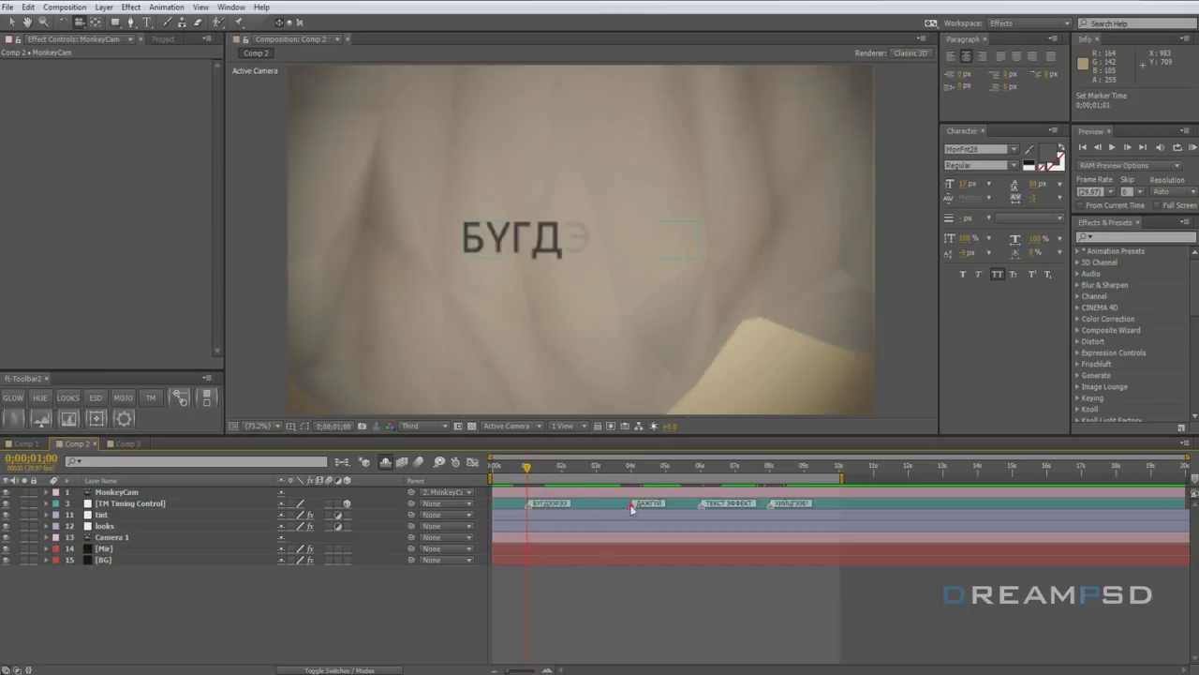
{"action": "left_click_drag", "start_coordinate": [703, 506], "coordinate": [680, 506]}
{"action": "mouse_move", "coordinate": [771, 510]}
{"action": "left_mouse_down"}
{"action": "mouse_move", "coordinate": [790, 511]}
{"action": "mouse_move", "coordinate": [774, 511]}
{"action": "left_mouse_up"}
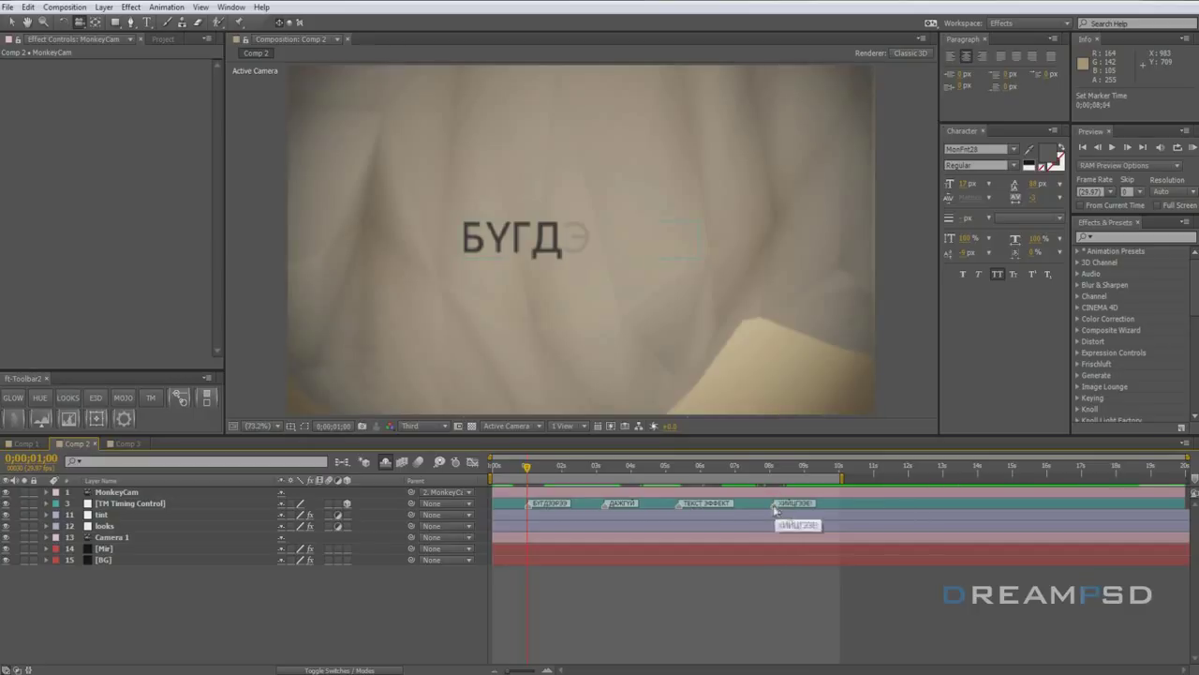
{"action": "mouse_move", "coordinate": [534, 466]}
{"action": "left_mouse_down"}
{"action": "mouse_move", "coordinate": [497, 466]}
{"action": "mouse_move", "coordinate": [836, 468]}
{"action": "mouse_move", "coordinate": [526, 466]}
{"action": "left_mouse_up"}
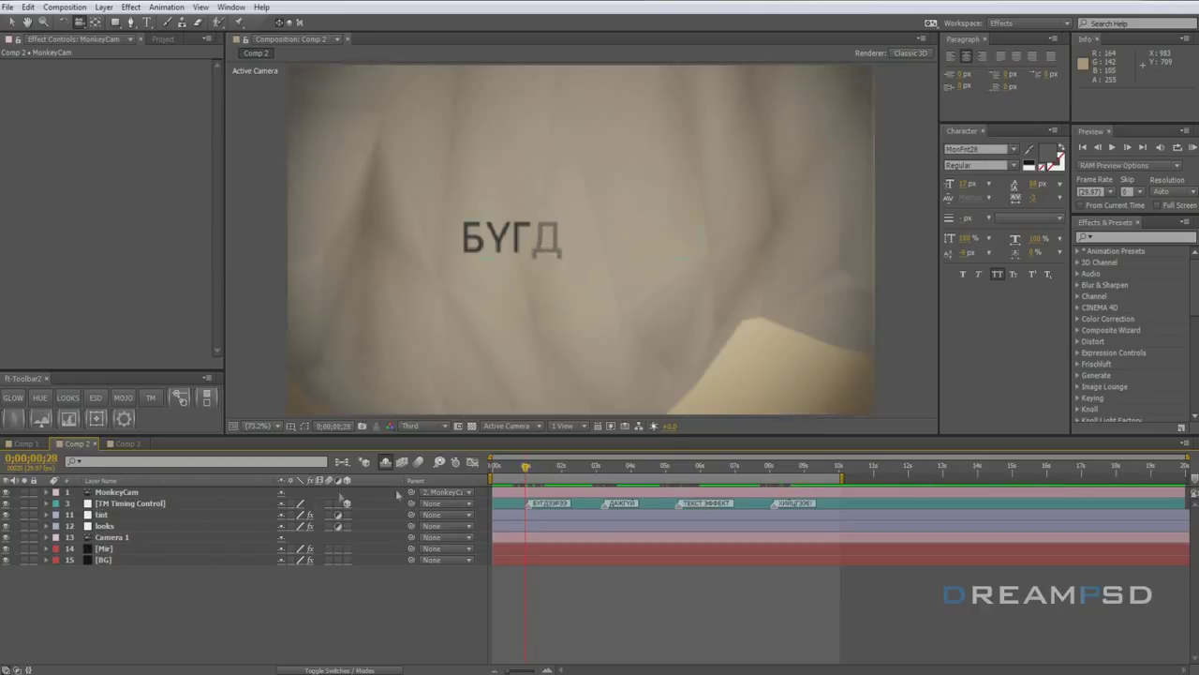
Reveal the hidden shy TypeMonkey layers in the timeline and collapse the properties of the text layers.
{"action": "left_click", "coordinate": [114, 506]}
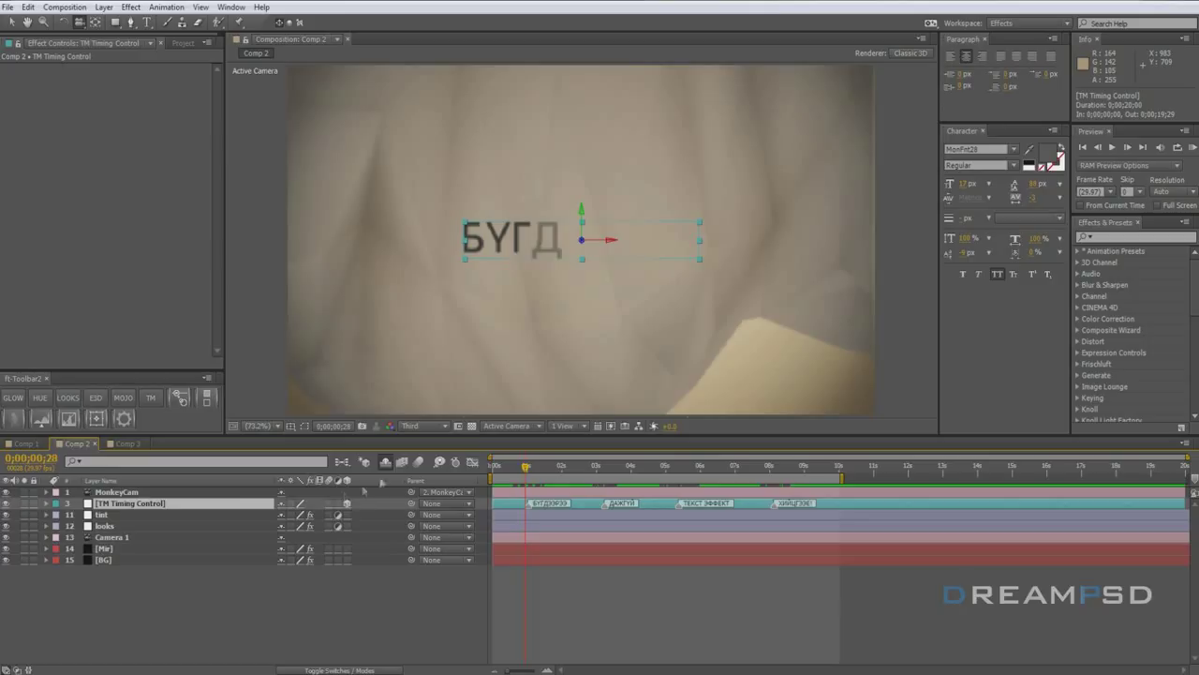
{"action": "left_click", "coordinate": [386, 464]}
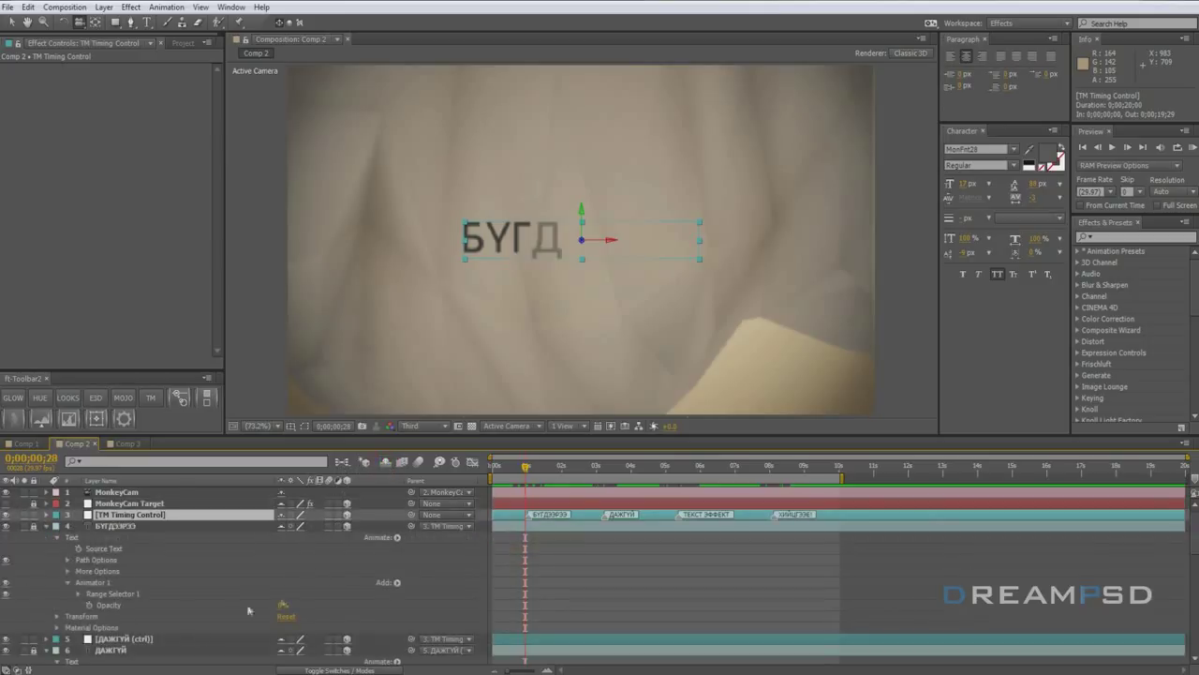
{"action": "left_click", "coordinate": [45, 526]}
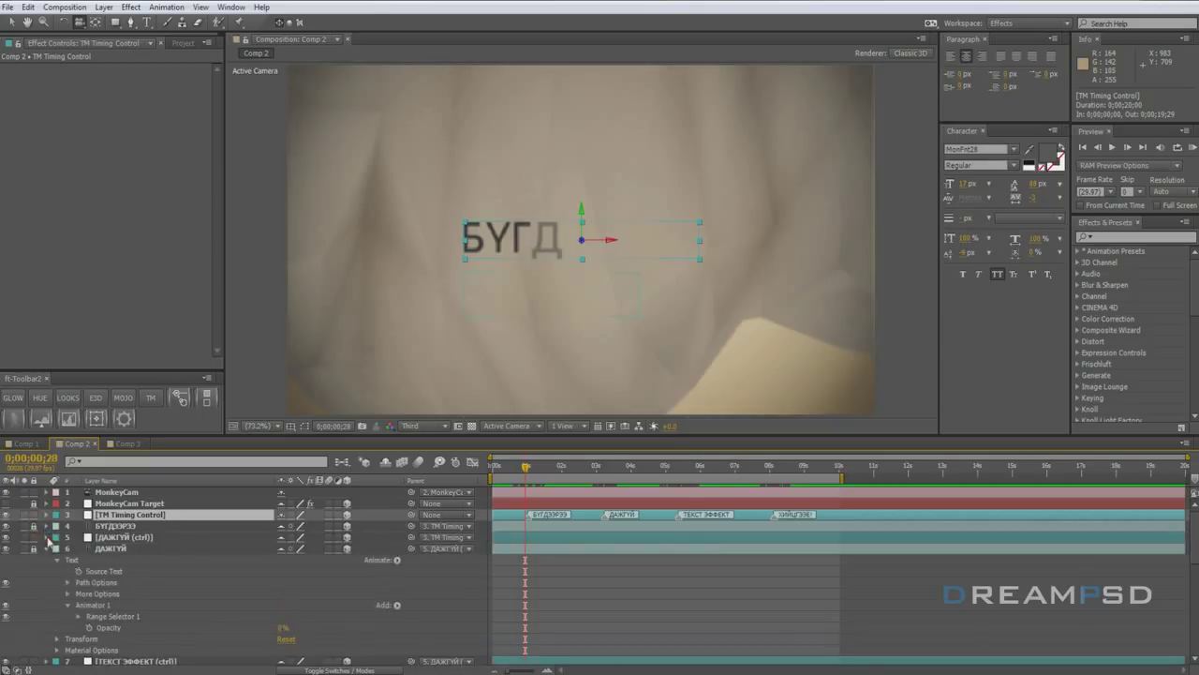
{"action": "left_click", "coordinate": [46, 549]}
{"action": "left_click", "coordinate": [46, 573]}
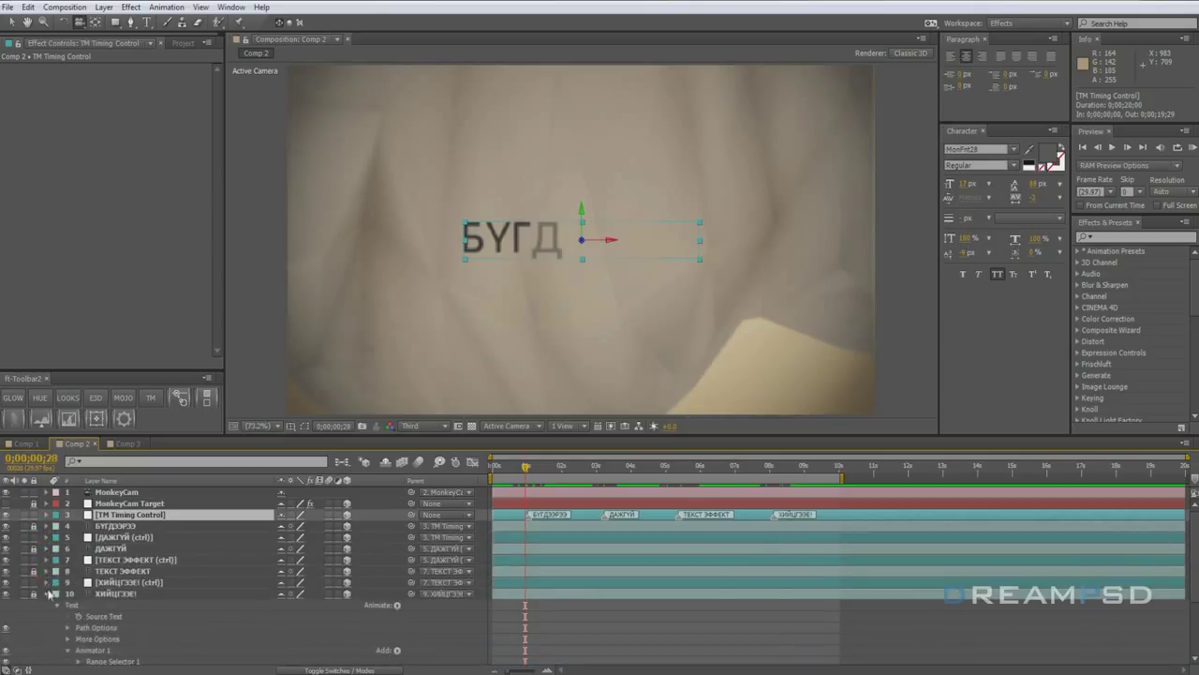
{"action": "left_click", "coordinate": [86, 600]}
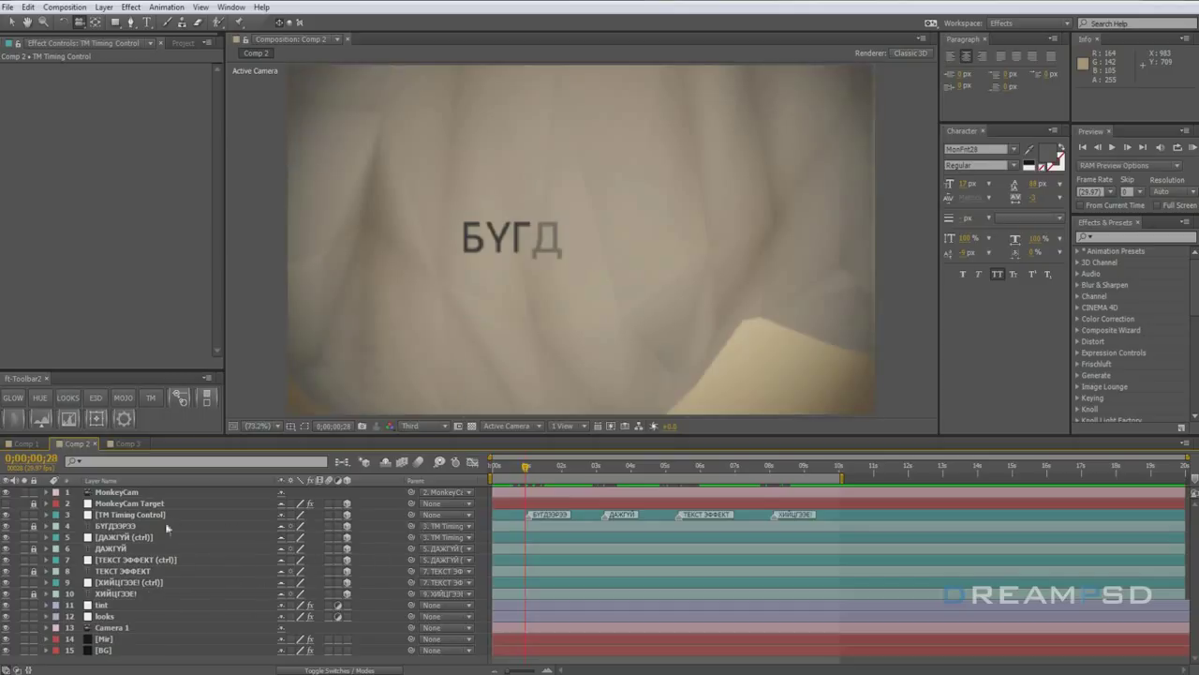
Set the Z Rotation of the TM Timing Control layer to 180 degrees.
{"action": "left_click", "coordinate": [118, 517]}
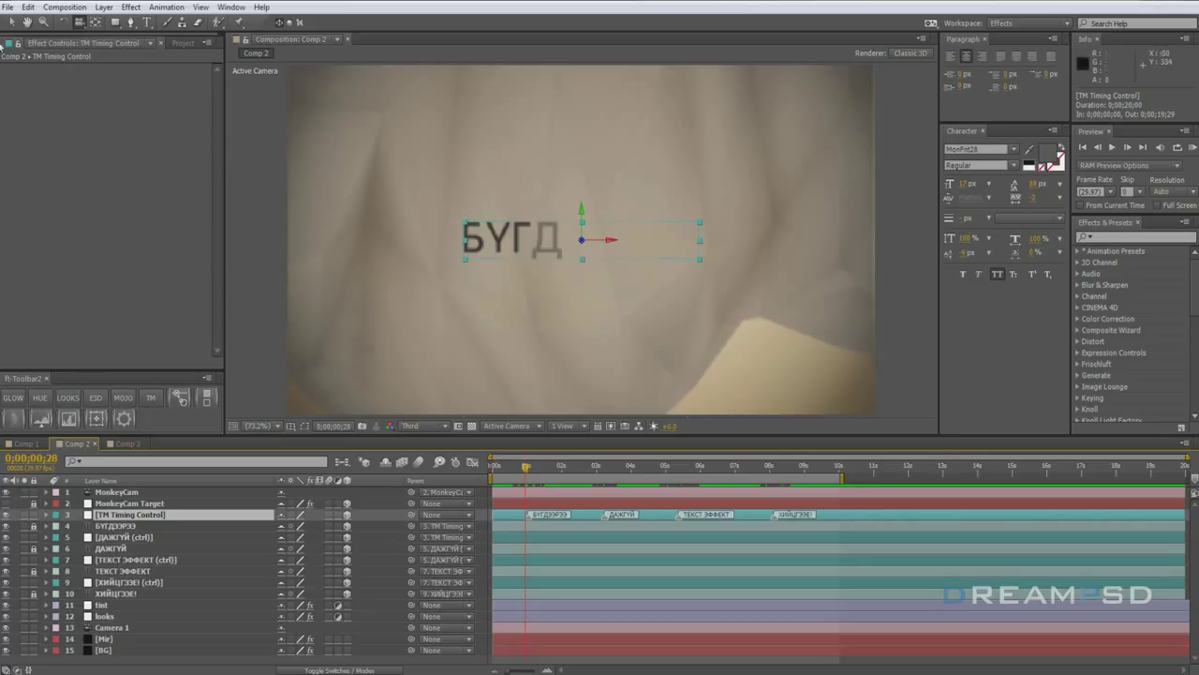
{"action": "left_click", "coordinate": [12, 23]}
{"action": "key", "text": "r"}
{"action": "left_click", "coordinate": [296, 559]}
{"action": "type", "text": "180"}
{"action": "left_click", "coordinate": [389, 562]}
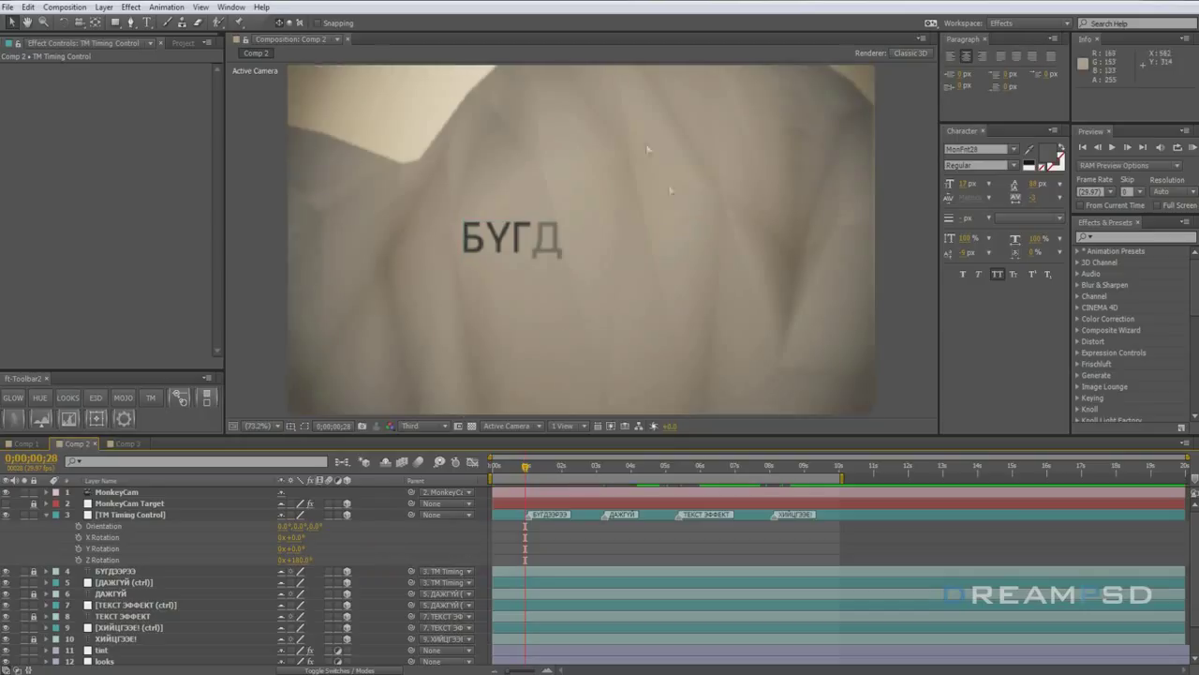
Adjust the TM Timing Control layer's Position to about Y 796 and Z -14, framing the first word above the mountains.
{"action": "left_click", "coordinate": [121, 513]}
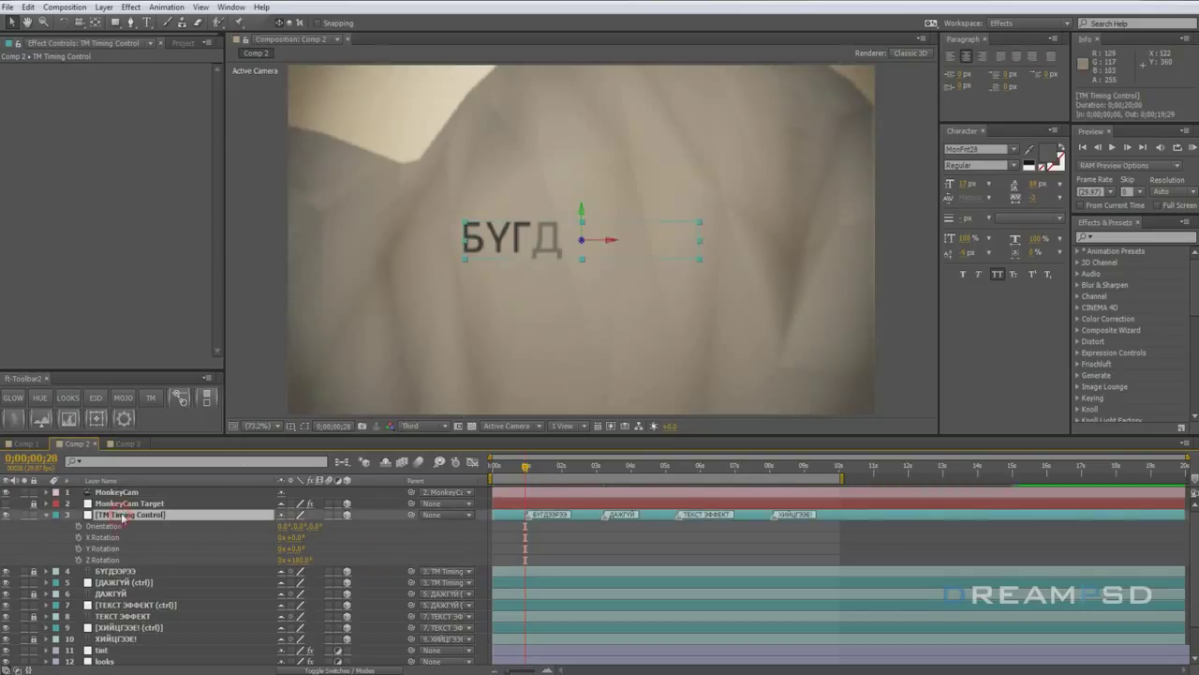
{"action": "key", "text": "p"}
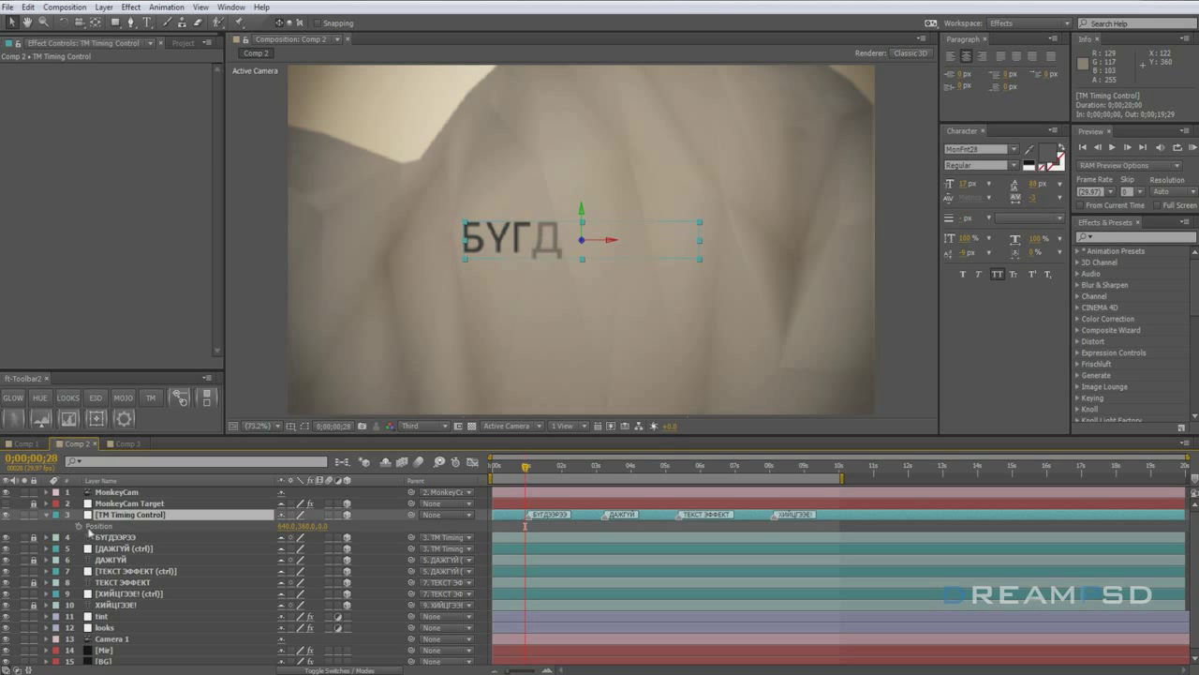
{"action": "mouse_move", "coordinate": [315, 531]}
{"action": "left_mouse_down"}
{"action": "mouse_move", "coordinate": [270, 531]}
{"action": "mouse_move", "coordinate": [338, 528]}
{"action": "left_mouse_up"}
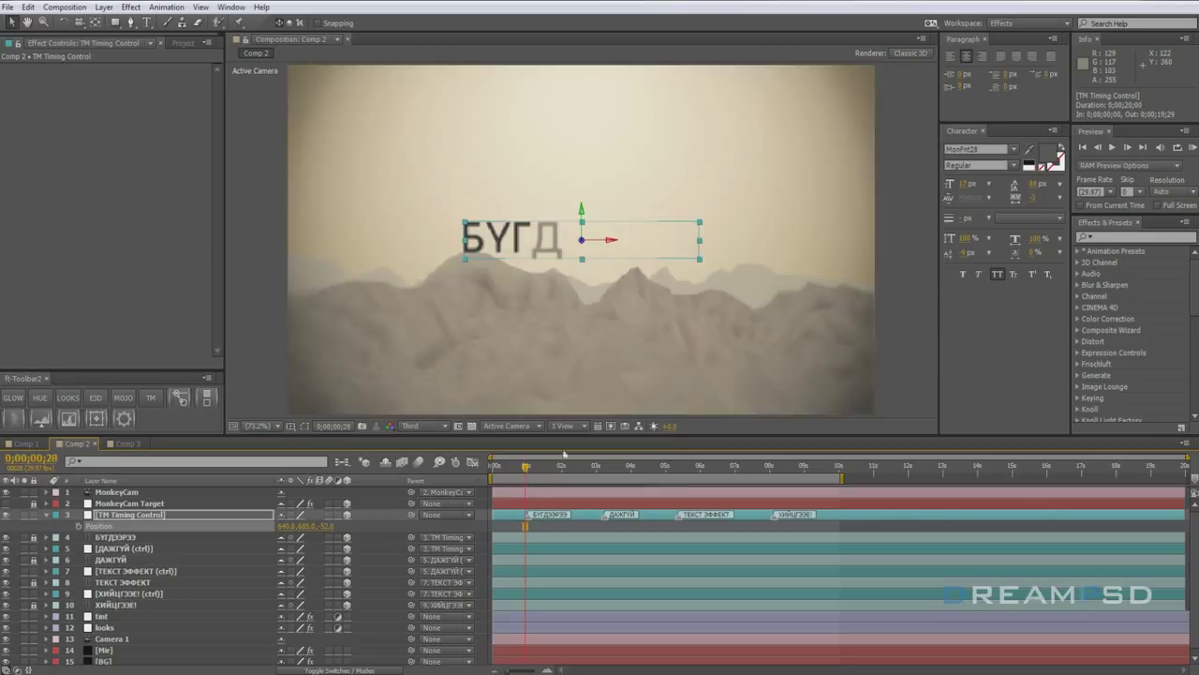
{"action": "key", "text": "slash"}
{"action": "scroll", "coordinate": [566, 290], "scroll_direction": "down", "scroll_amount": 3}
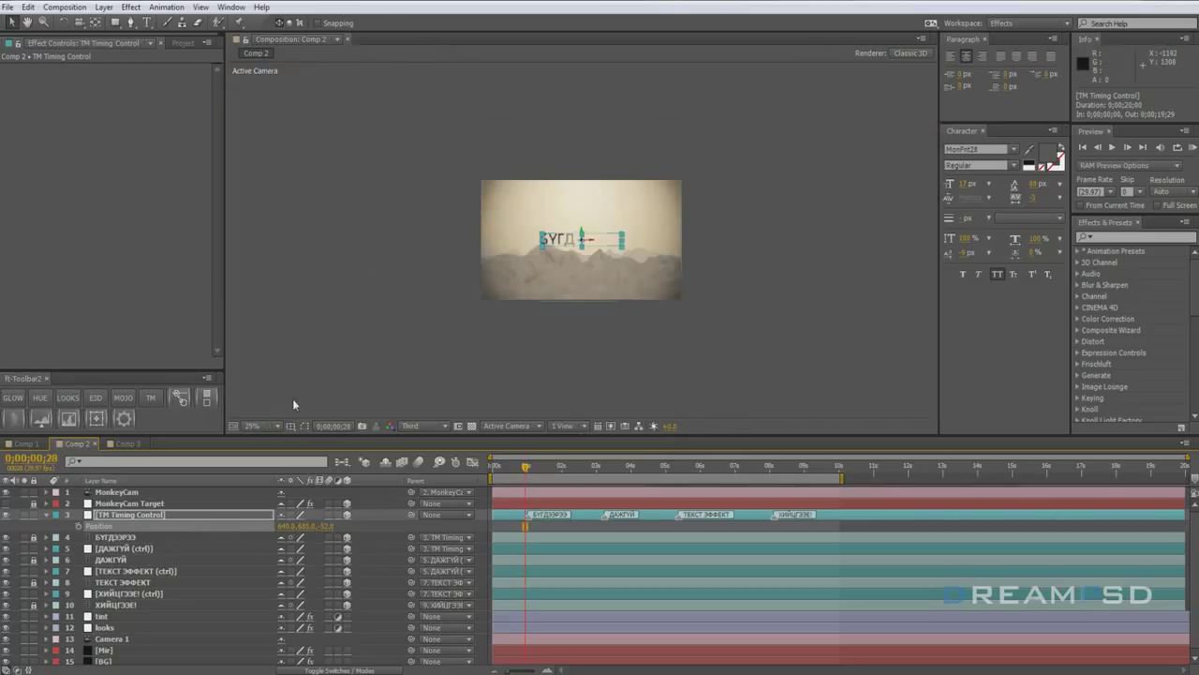
{"action": "left_click", "coordinate": [257, 426]}
{"action": "left_click", "coordinate": [267, 453]}
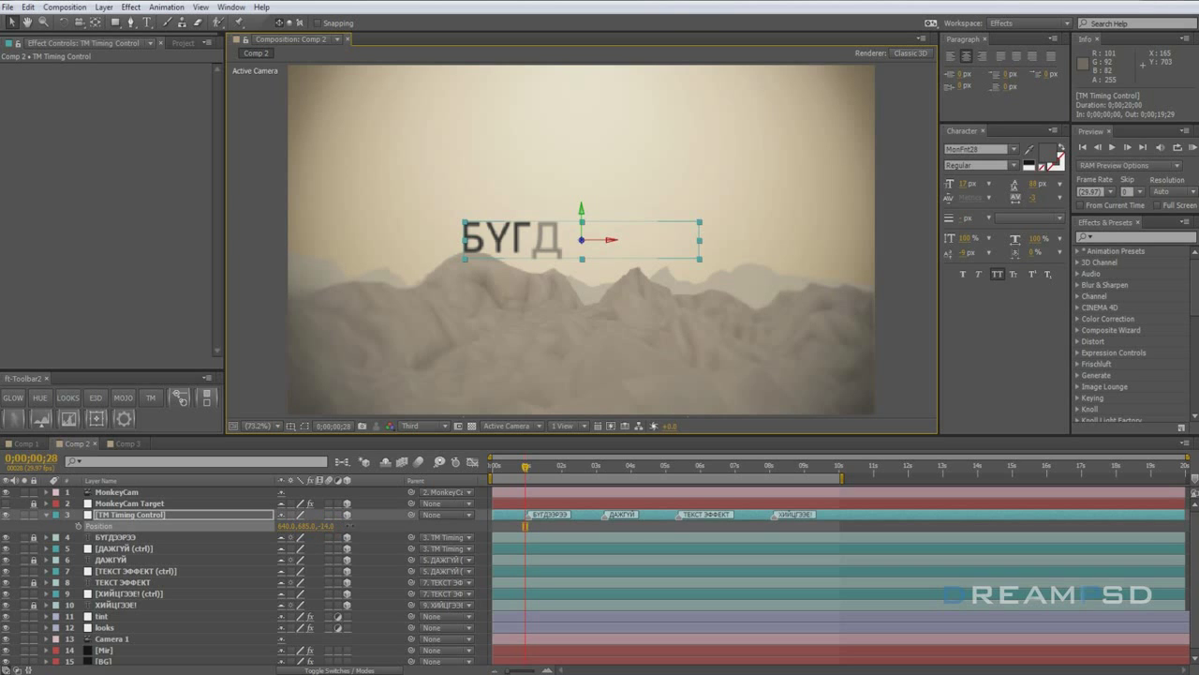
{"action": "left_click_drag", "start_coordinate": [305, 525], "coordinate": [369, 530]}
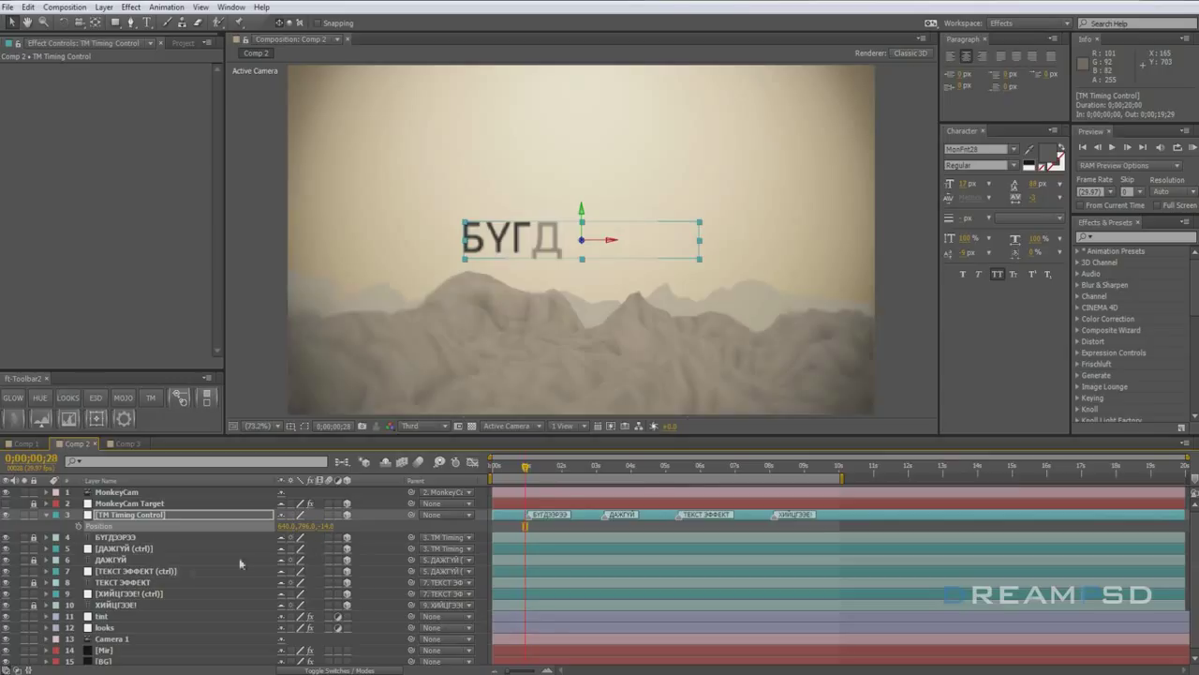
At 0;00;03;21, reposition the ДАЖГҮЙ (ctrl) layer deep along Z so its word stands alone above the mountains.
{"action": "left_click_drag", "start_coordinate": [526, 470], "coordinate": [622, 470]}
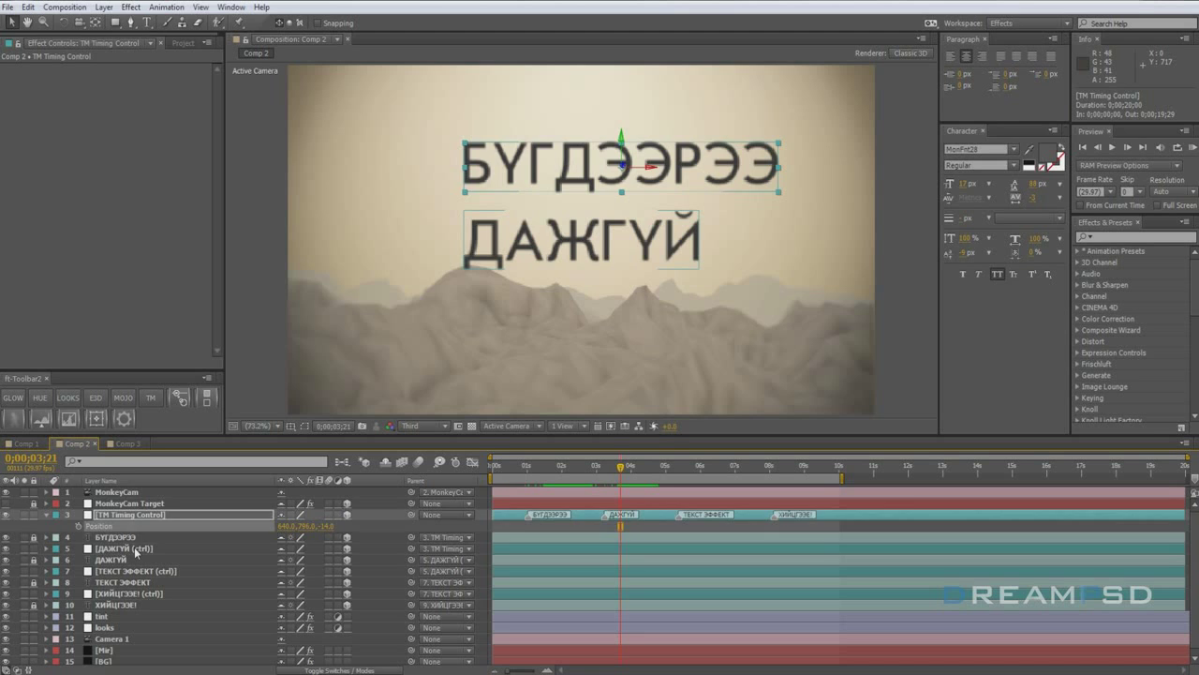
{"action": "left_click", "coordinate": [136, 549]}
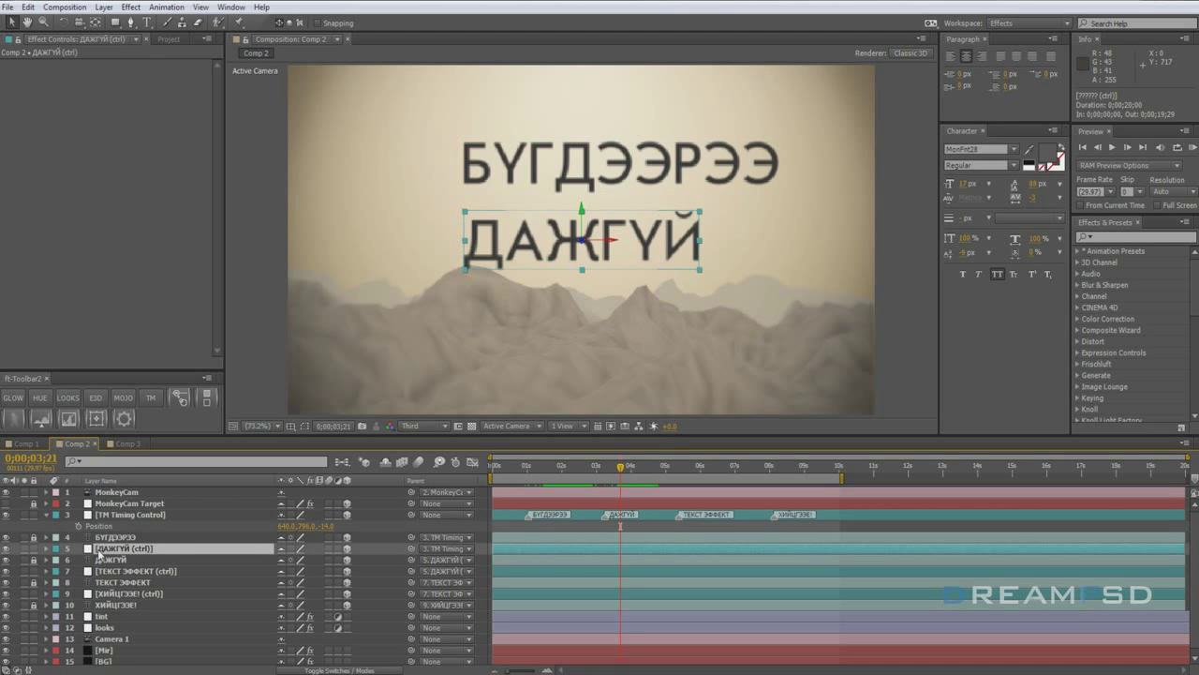
{"action": "key", "text": "p"}
{"action": "left_click_drag", "start_coordinate": [317, 562], "coordinate": [859, 552]}
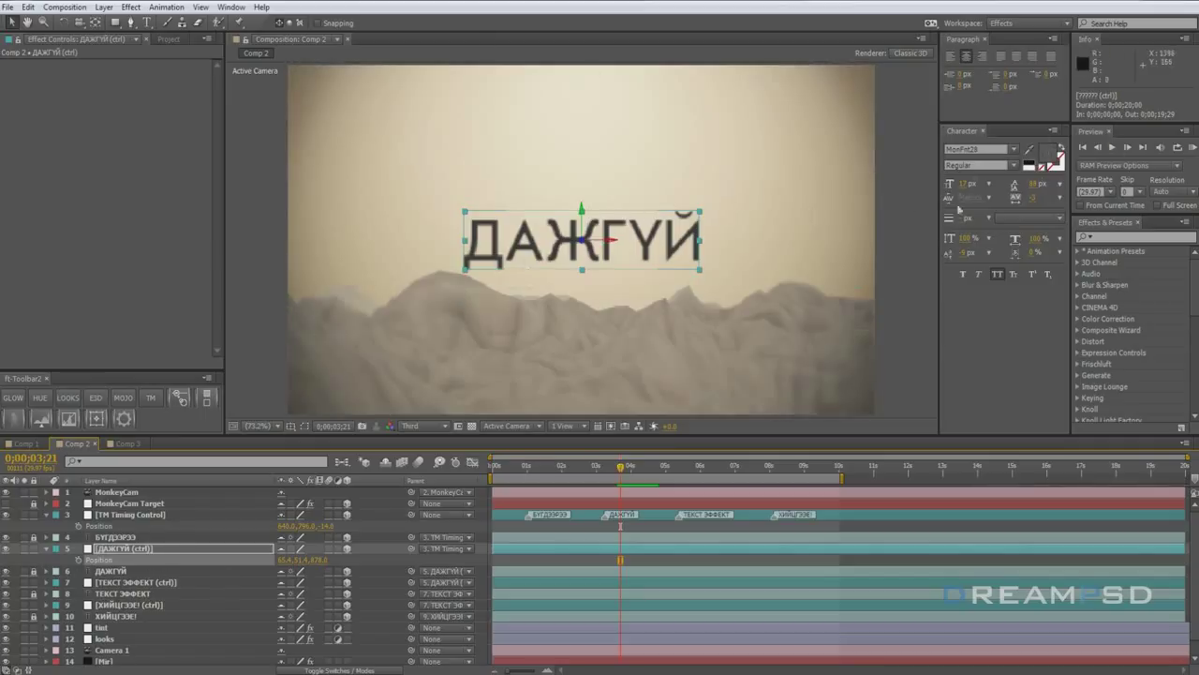
At 0;00;06;10, move the ТЕКСТ ЭФФЕКТ (ctrl) layer's Position to about Y 874 so its word stands apart from ДАЖГҮЙ.
{"action": "left_click_drag", "start_coordinate": [626, 467], "coordinate": [709, 470]}
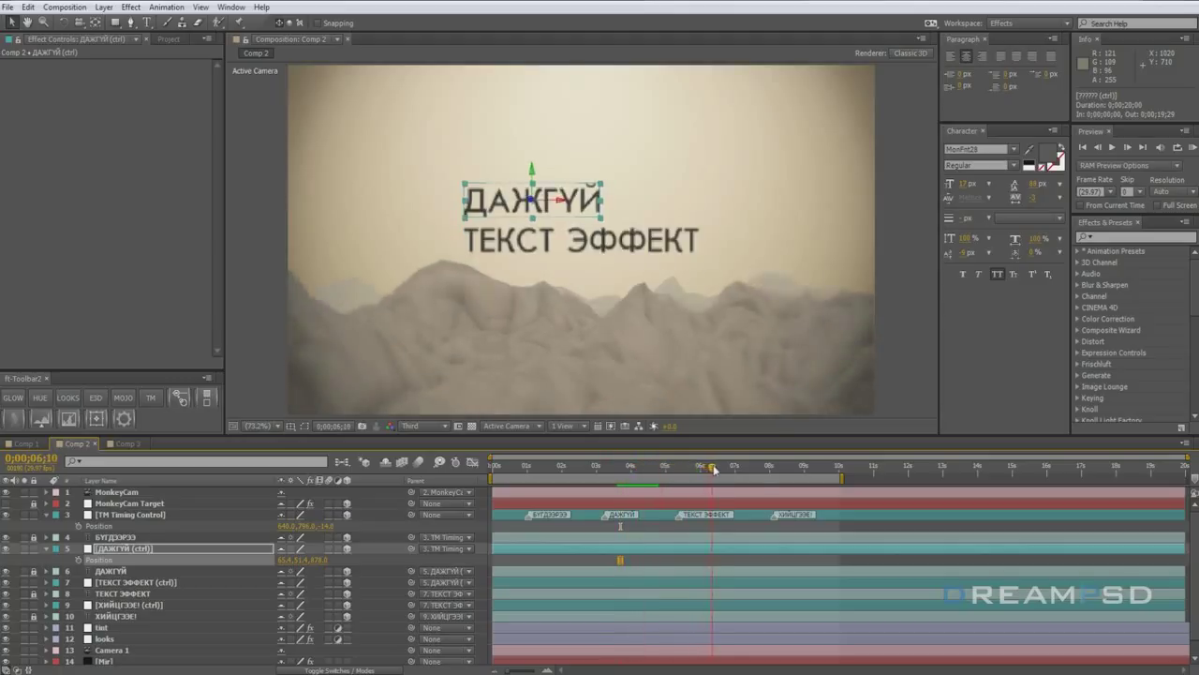
{"action": "left_click", "coordinate": [127, 582]}
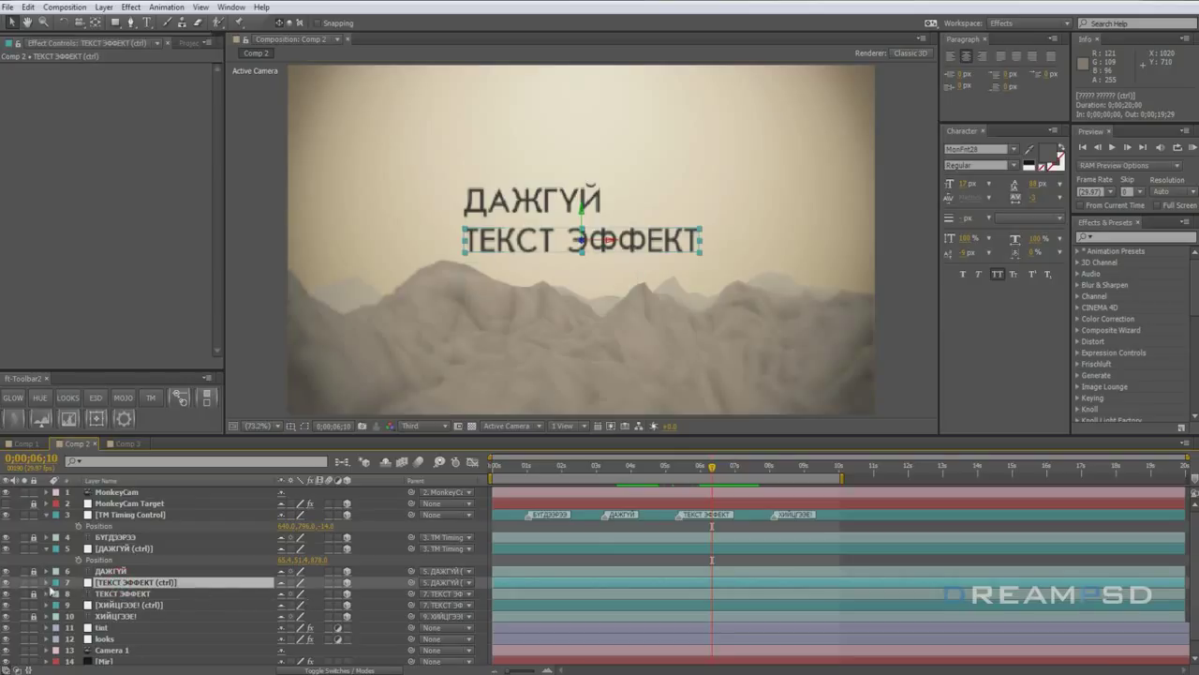
{"action": "key", "text": "p"}
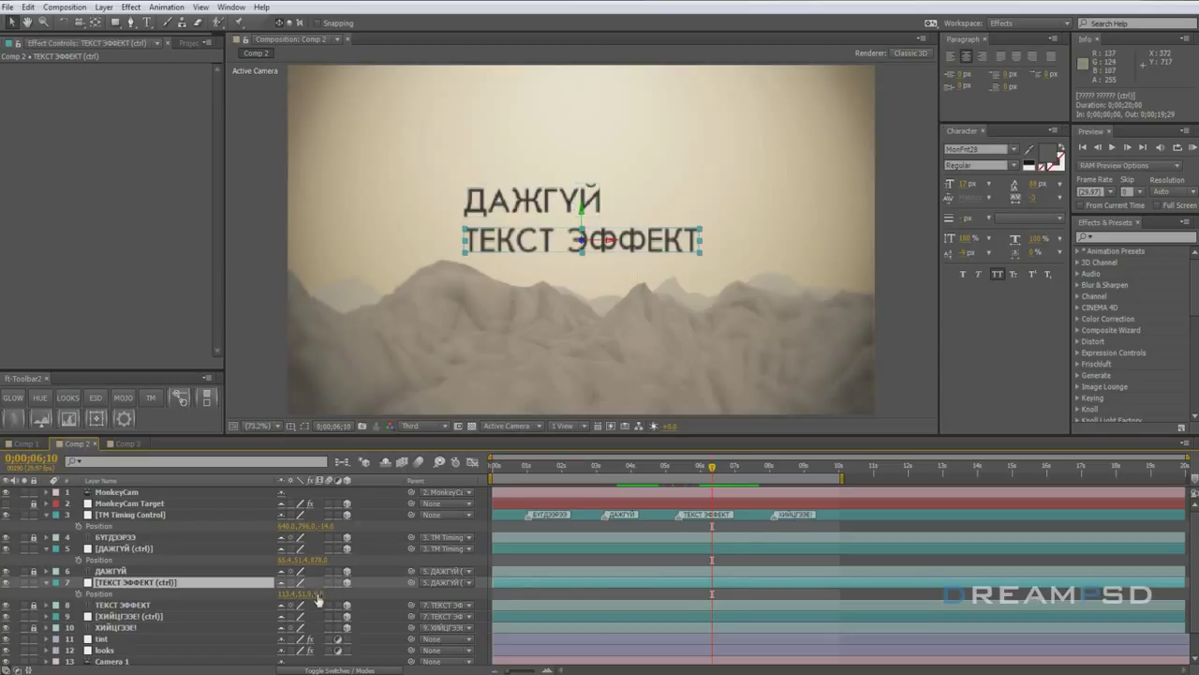
{"action": "left_click_drag", "start_coordinate": [318, 601], "coordinate": [331, 599]}
{"action": "key", "text": "ctrl+z"}
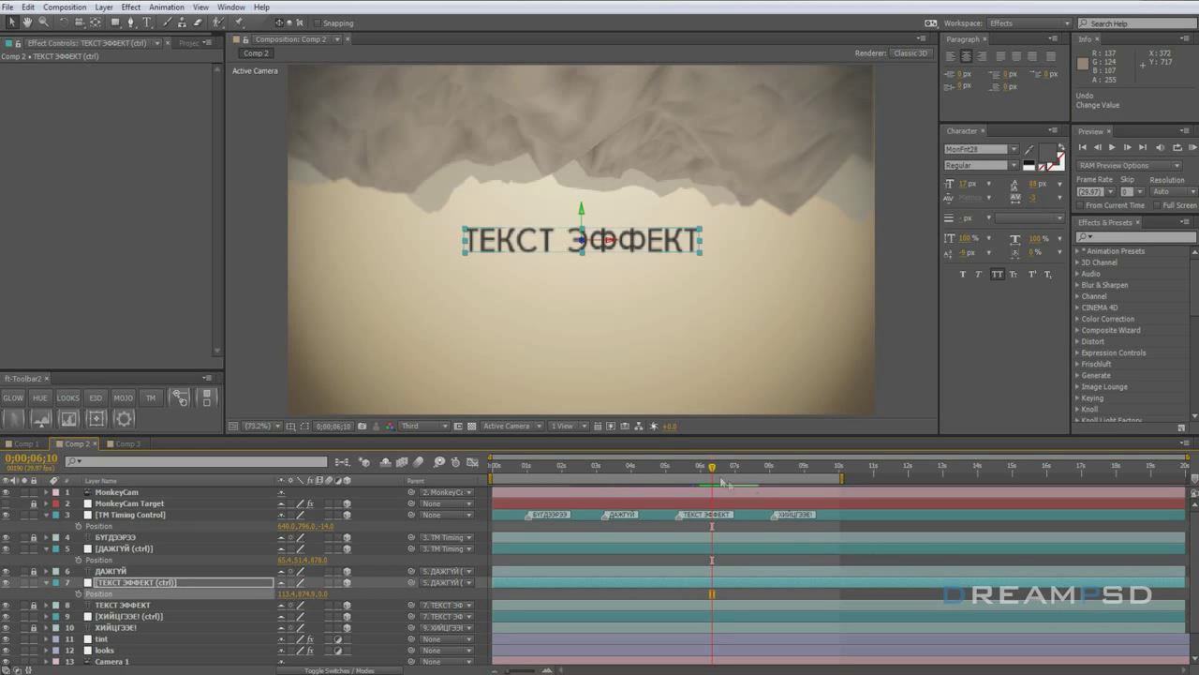
At 0;00;08;29, push the ХИЙЦГЭЭЕ! (ctrl) layer's Position along Z to about -2752.
{"action": "left_click_drag", "start_coordinate": [712, 466], "coordinate": [797, 468]}
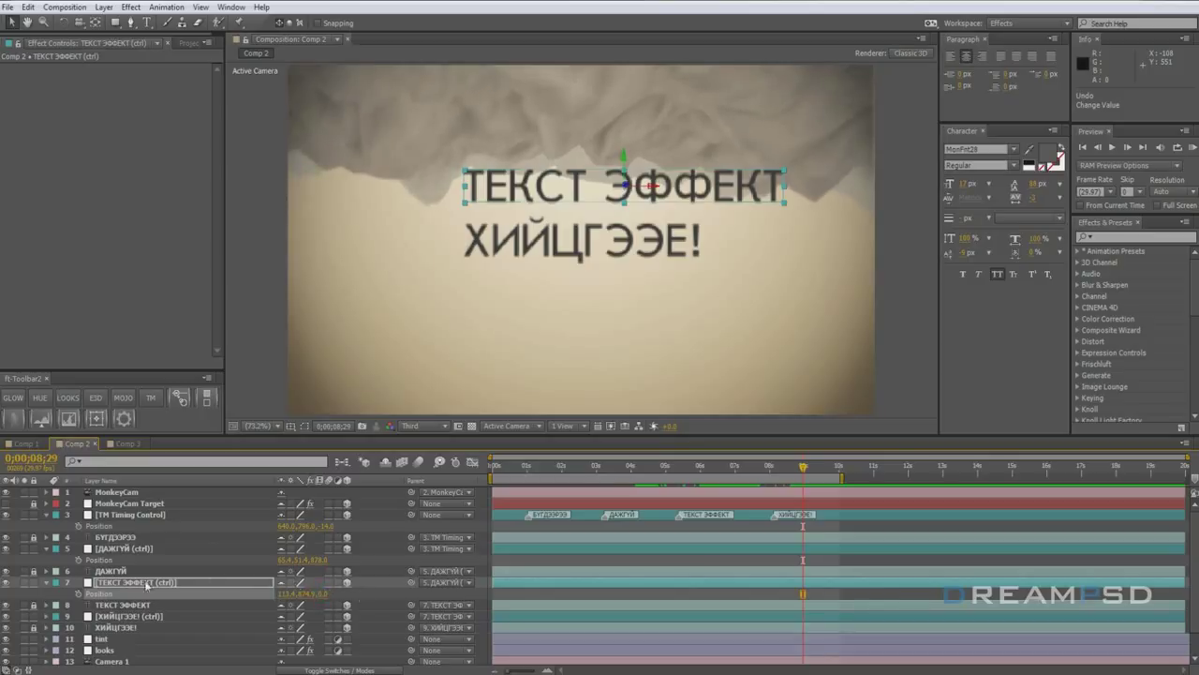
{"action": "key", "text": "Return"}
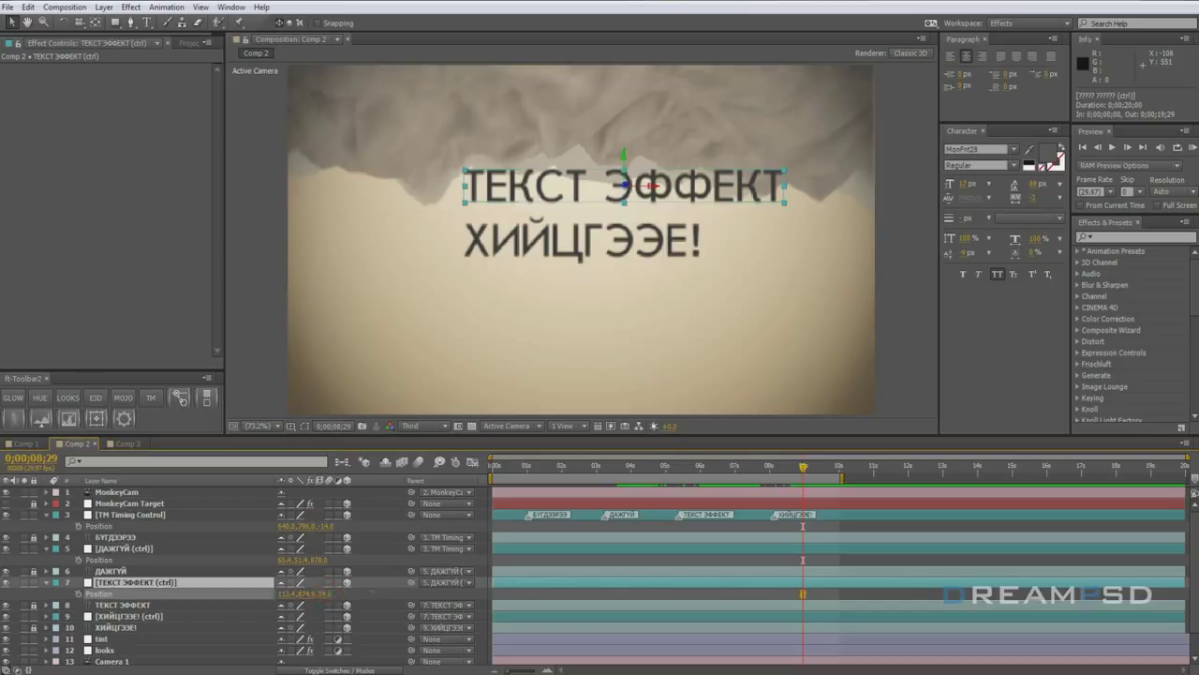
{"action": "key", "text": "ctrl+z"}
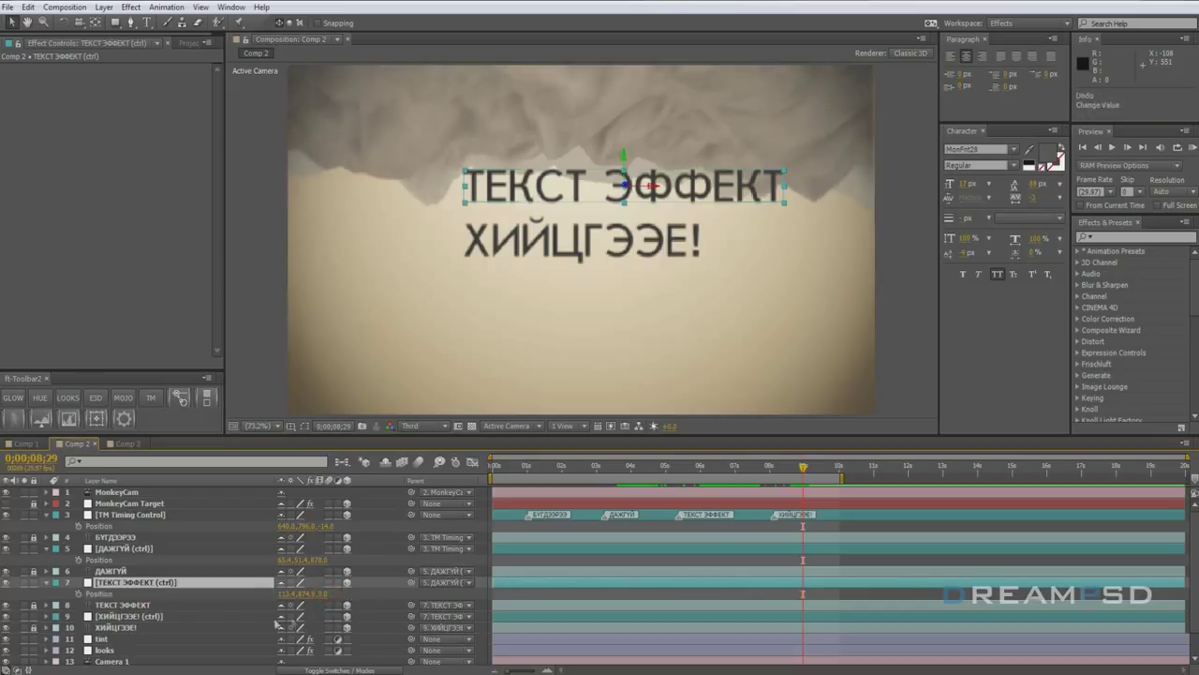
{"action": "left_click", "coordinate": [140, 617]}
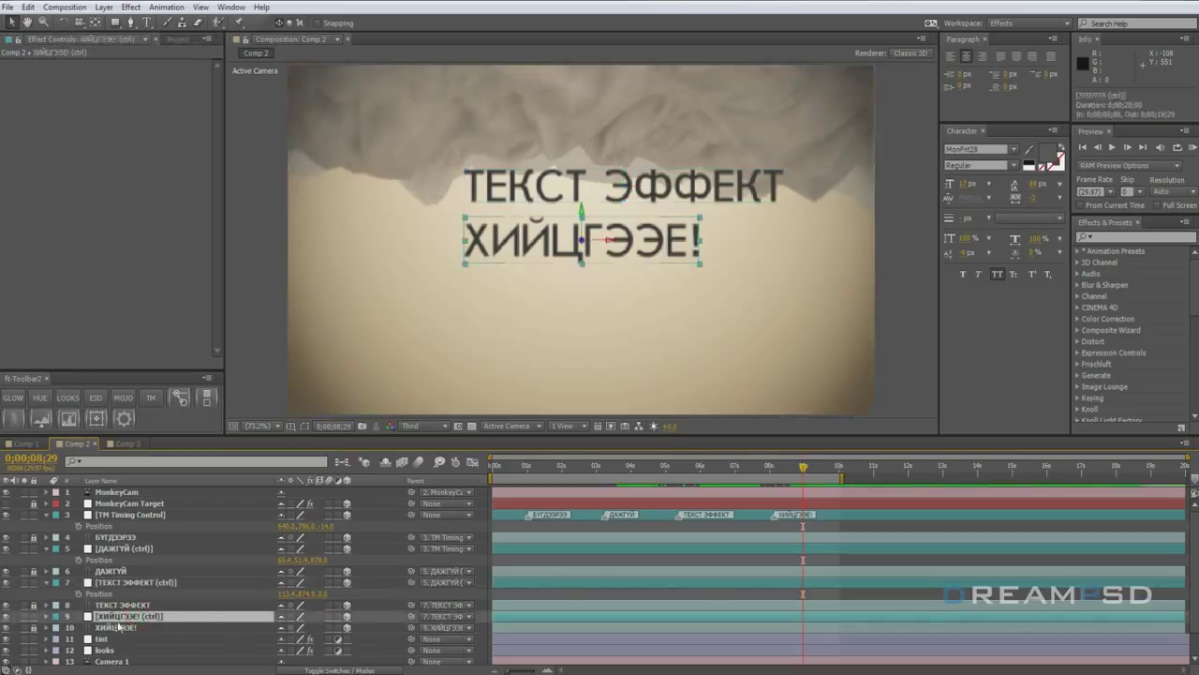
{"action": "key", "text": "p"}
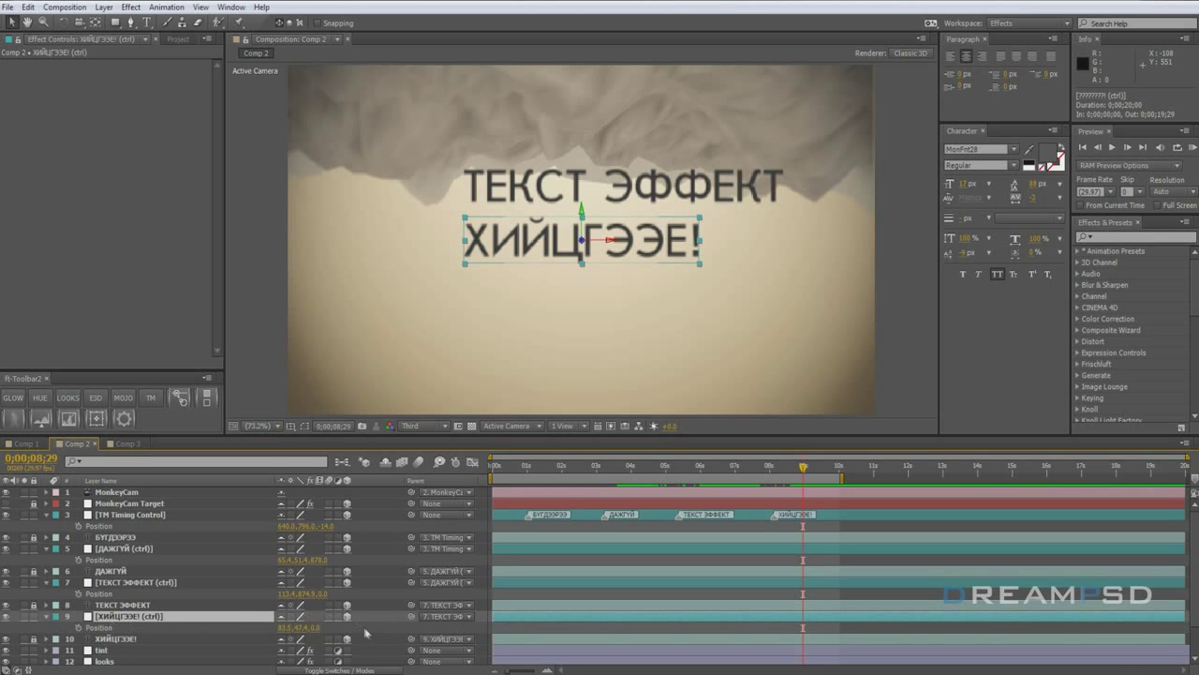
{"action": "left_click_drag", "start_coordinate": [315, 627], "coordinate": [36, 630]}
{"action": "left_click_drag", "start_coordinate": [323, 626], "coordinate": [54, 627]}
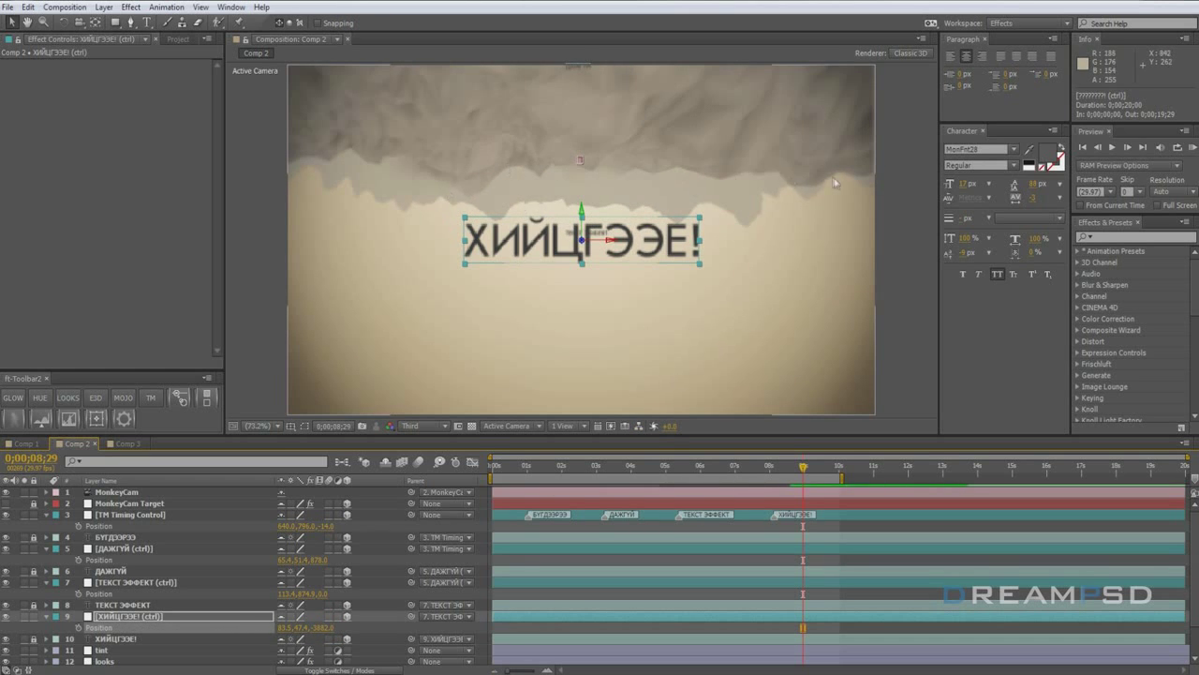
{"action": "left_click_drag", "start_coordinate": [323, 628], "coordinate": [410, 635]}
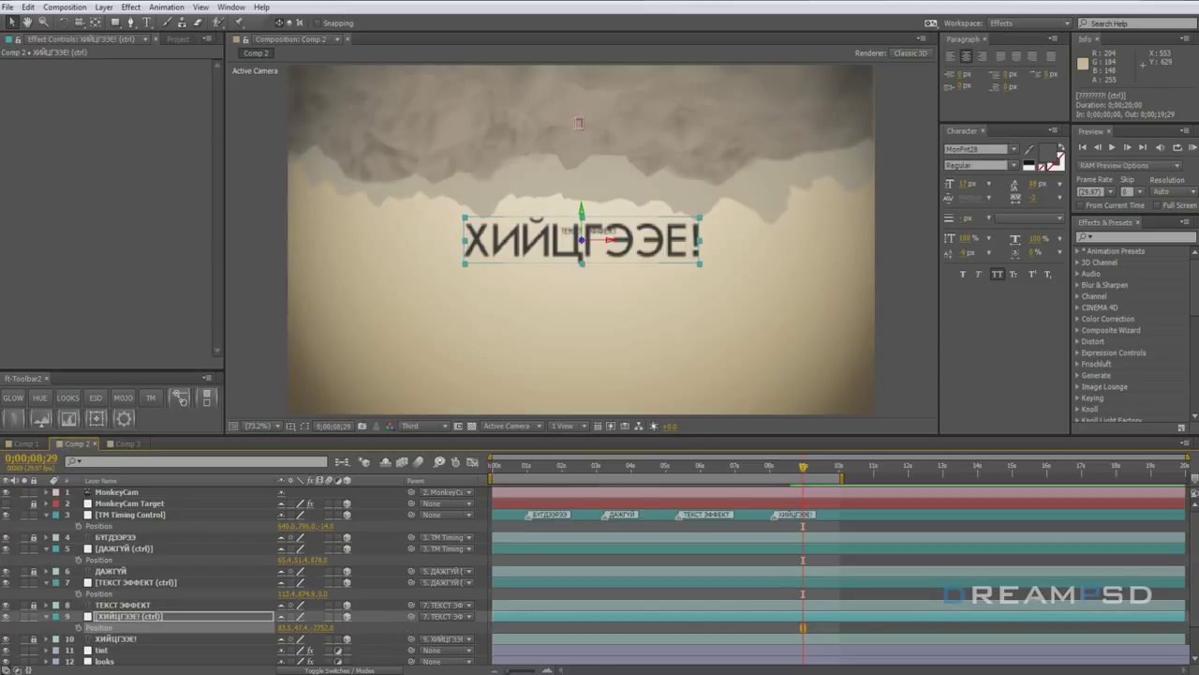
Review the word transitions by playing and scrubbing through the opening seconds of the composition.
{"action": "left_click_drag", "start_coordinate": [789, 468], "coordinate": [596, 468]}
{"action": "key", "text": "space"}
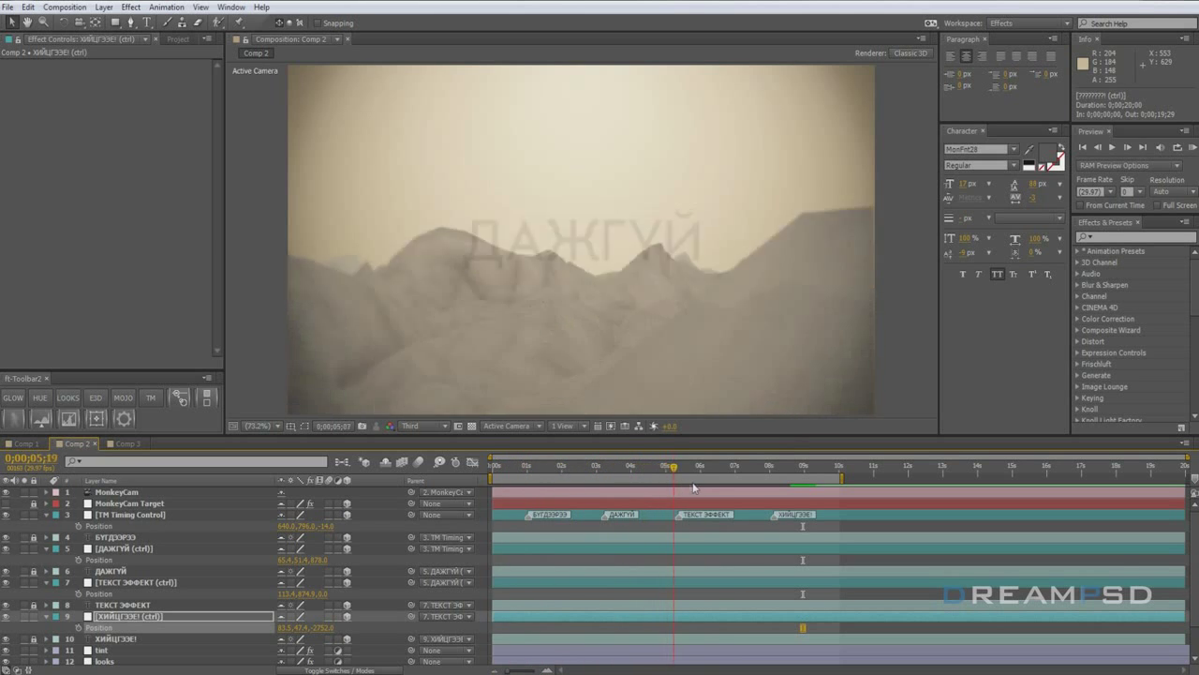
{"action": "left_click_drag", "start_coordinate": [645, 489], "coordinate": [541, 497]}
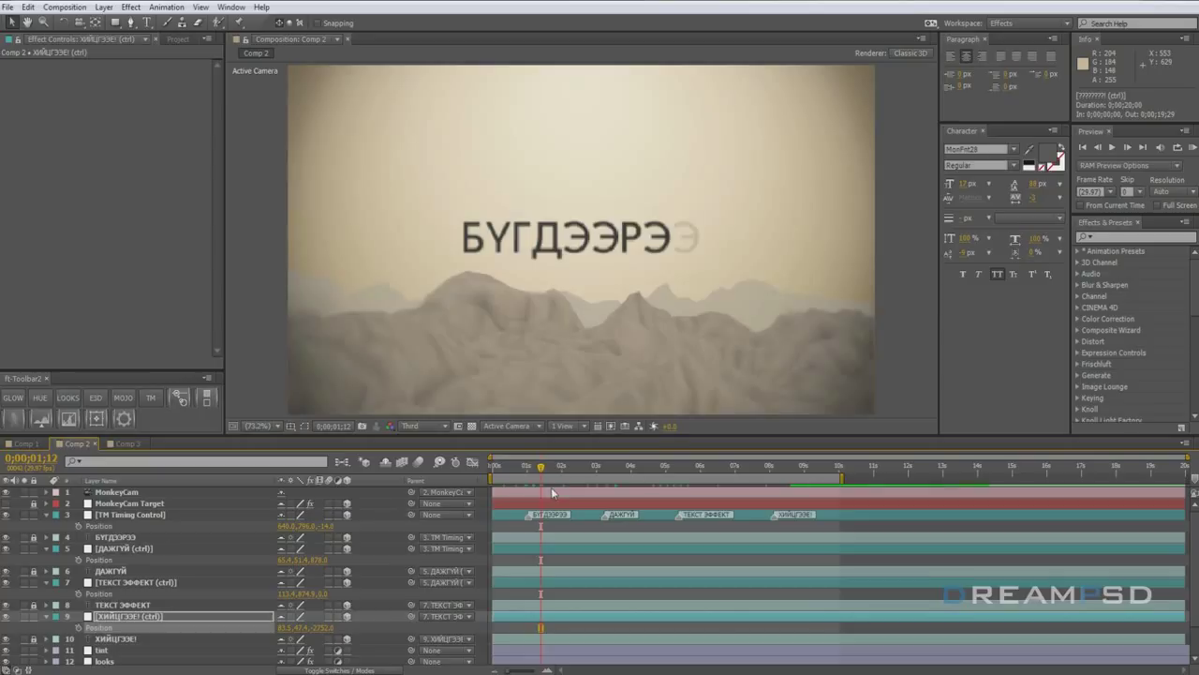
{"action": "key", "text": "Page_Down"}
{"action": "key", "text": "Page_Down"}
{"action": "key", "text": "Page_Down"}
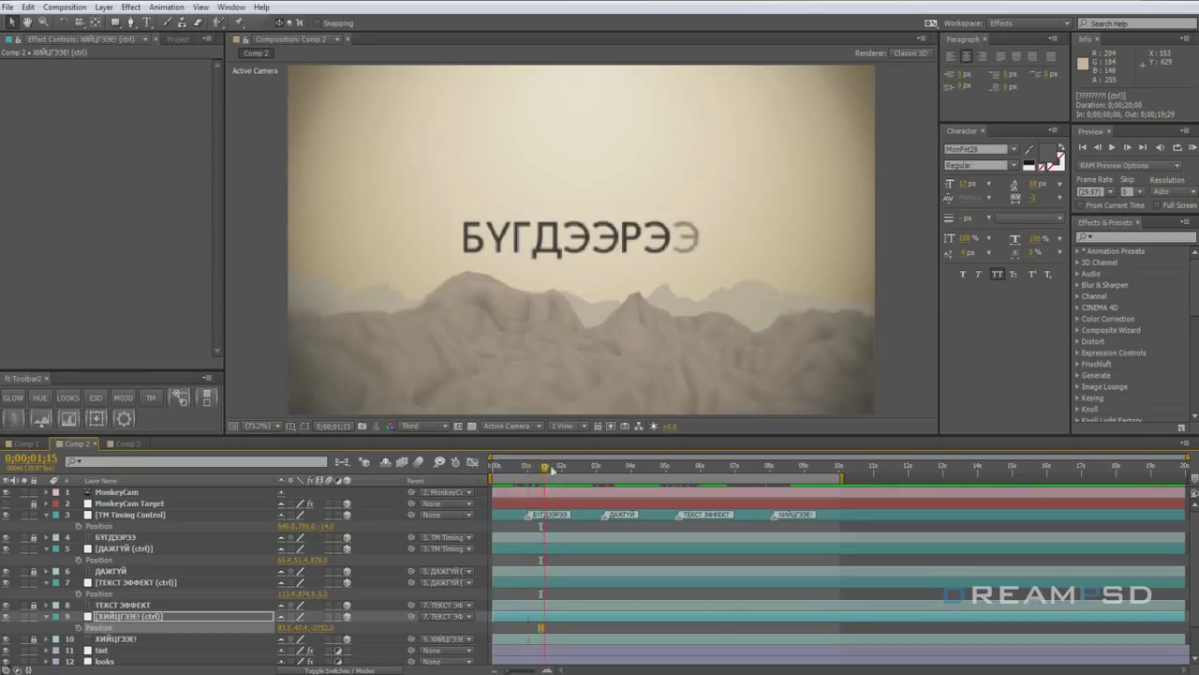
Unlock the БҮГДЭЭРЭЭ text layer and add a 100% Opacity keyframe at 0;00;03;02.
{"action": "left_click", "coordinate": [529, 469]}
{"action": "left_click_drag", "start_coordinate": [530, 469], "coordinate": [599, 468]}
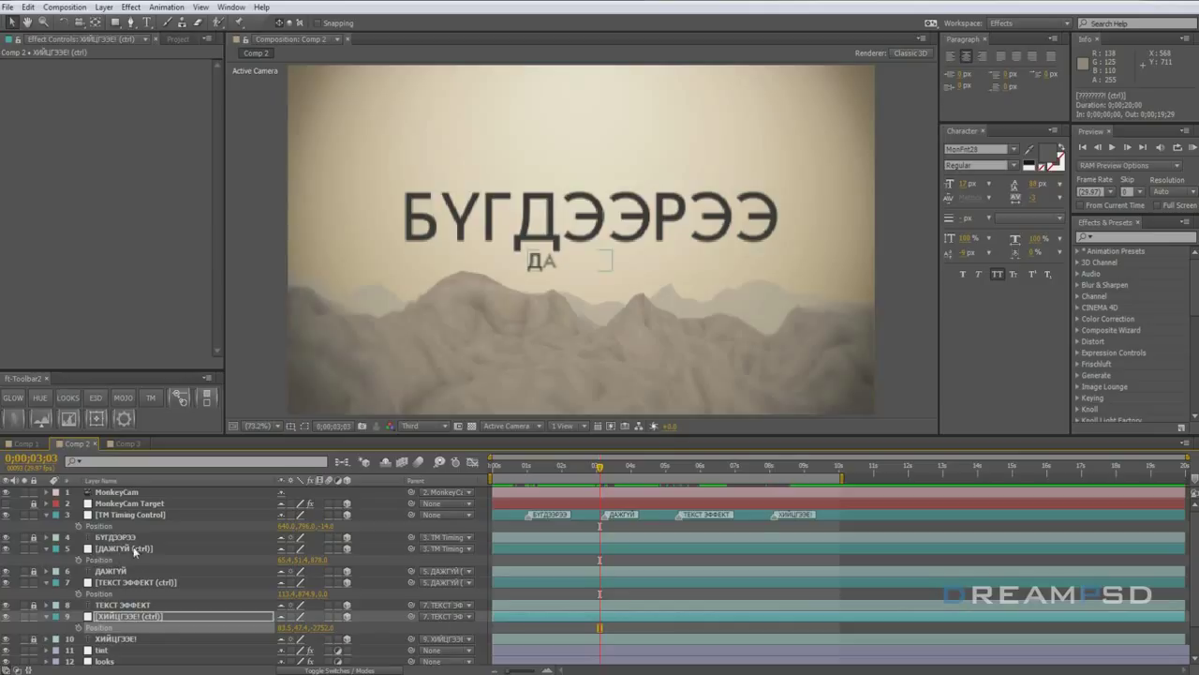
{"action": "left_click", "coordinate": [134, 516]}
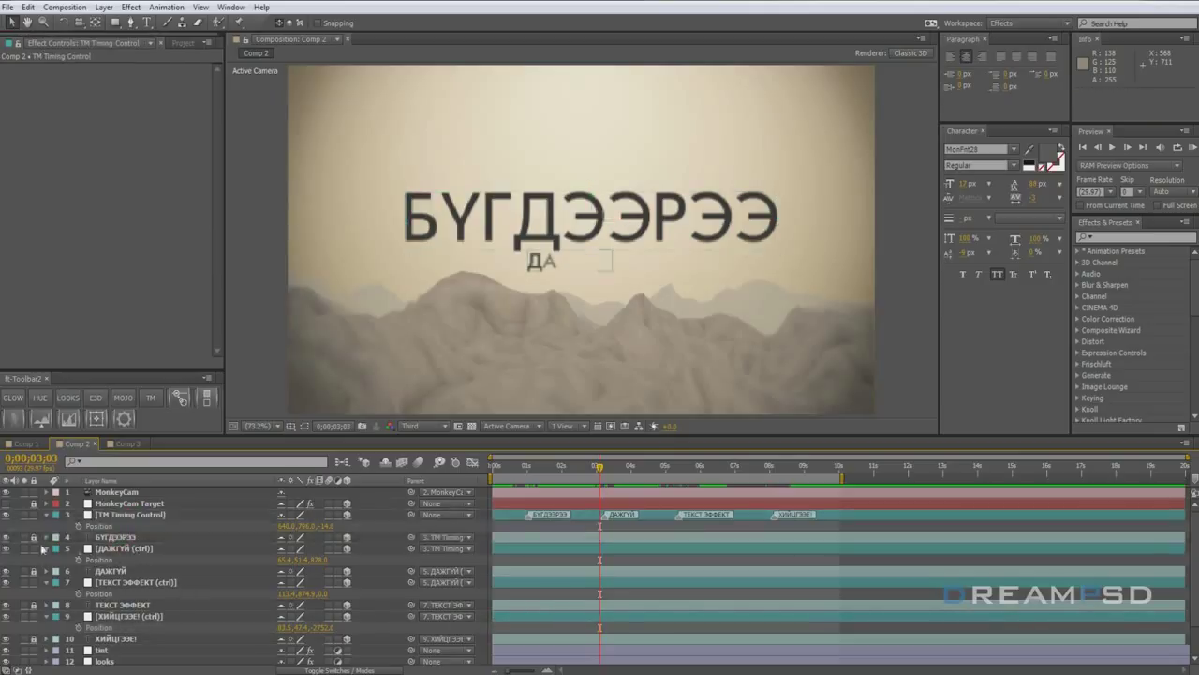
{"action": "left_click", "coordinate": [108, 540]}
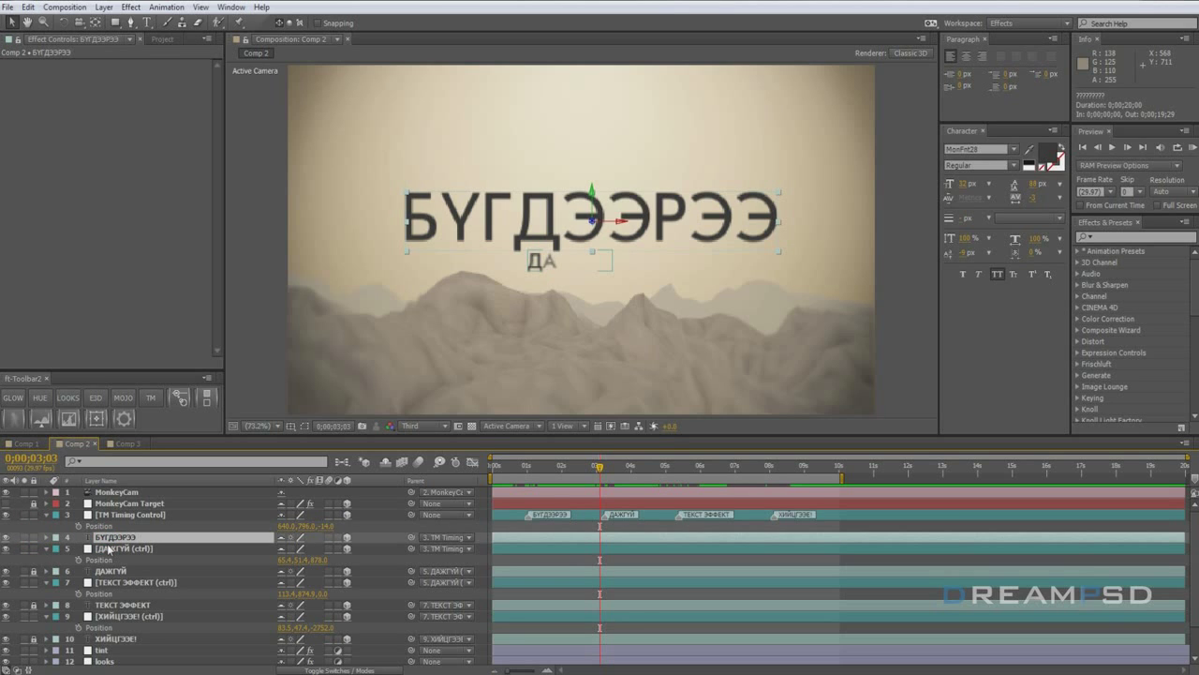
{"action": "key", "text": "t"}
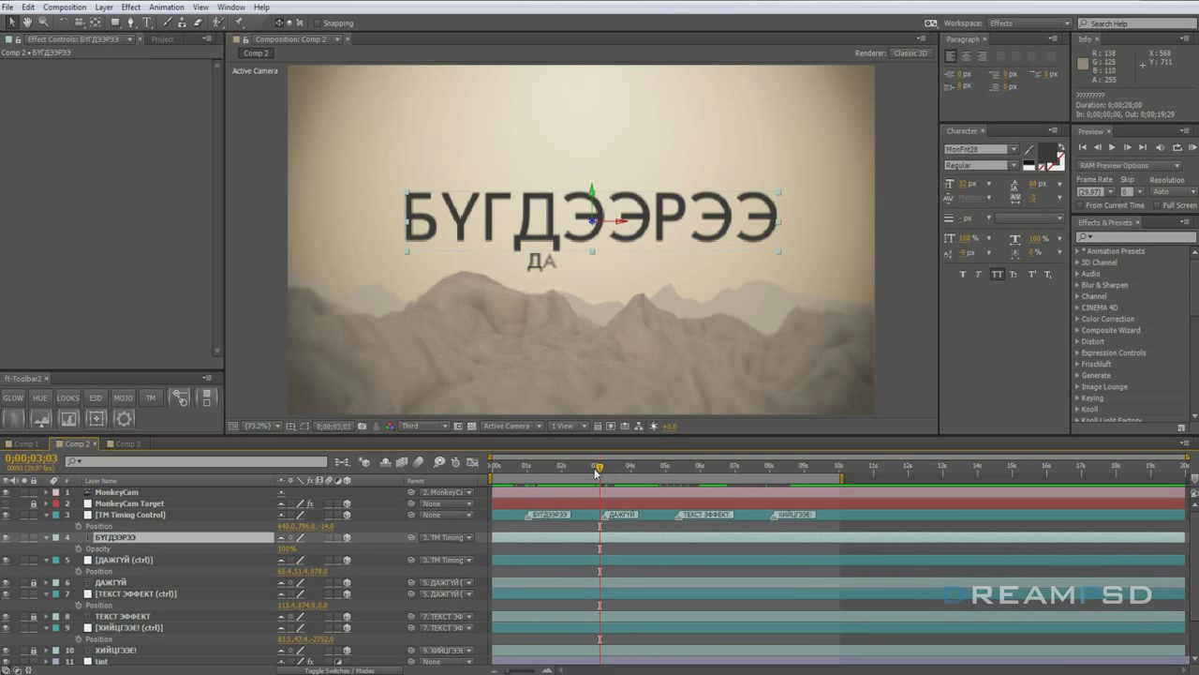
{"action": "left_click_drag", "start_coordinate": [600, 472], "coordinate": [600, 472]}
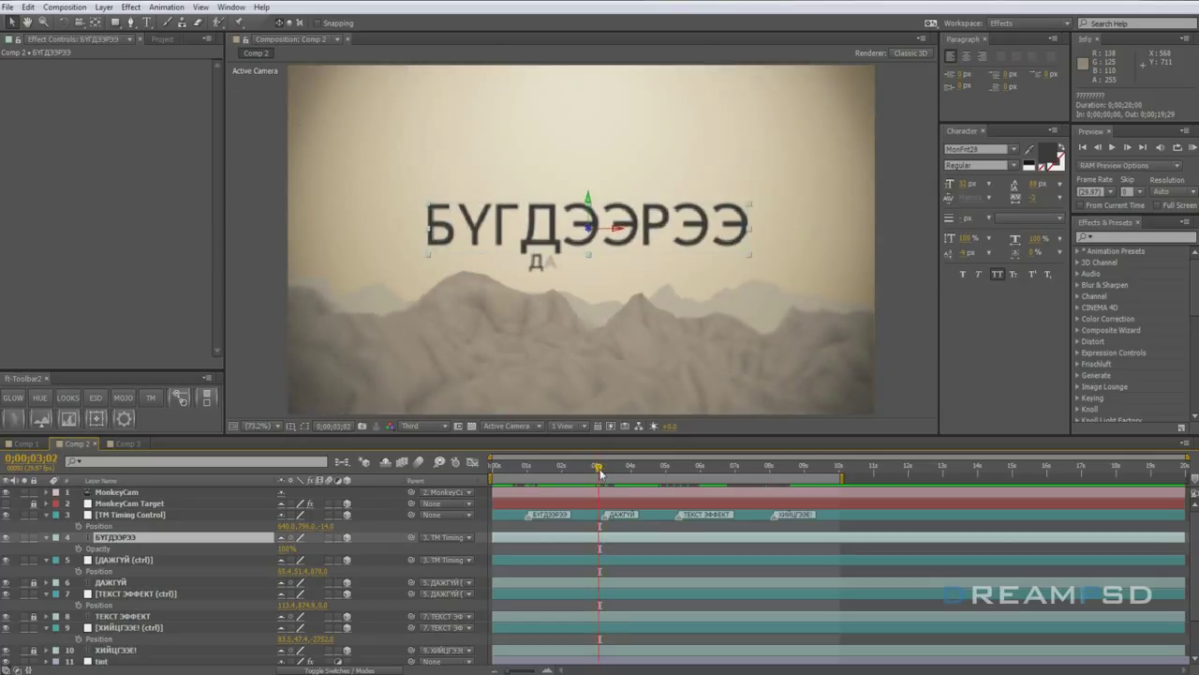
{"action": "left_click", "coordinate": [79, 549]}
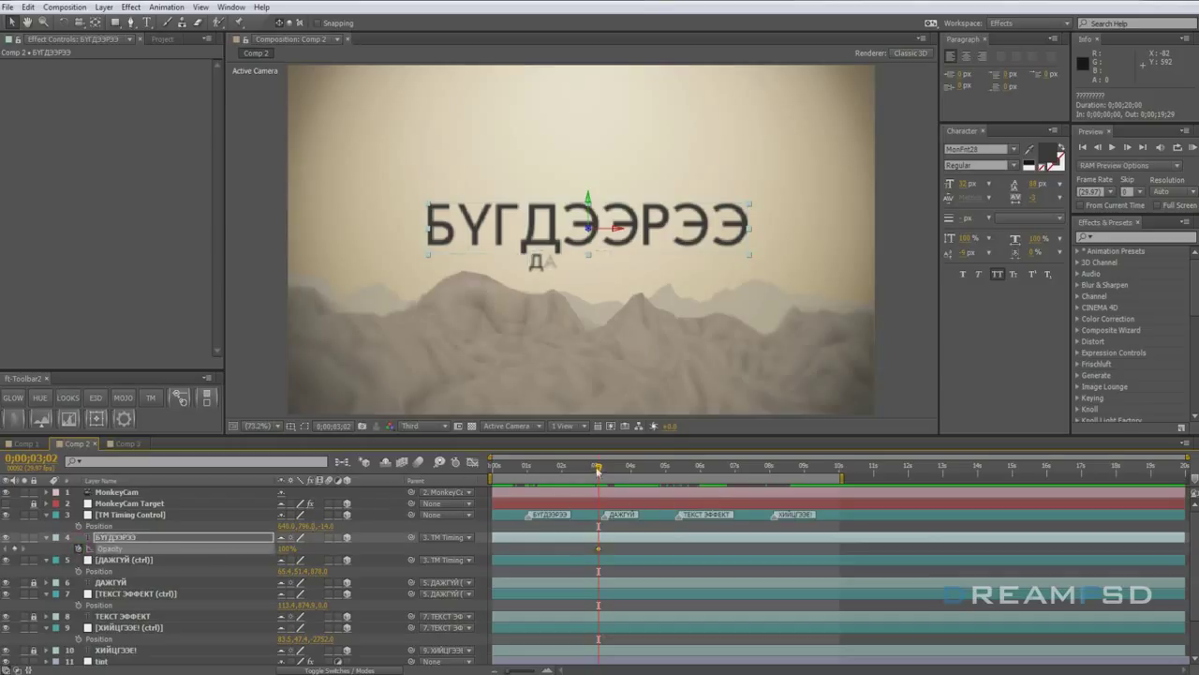
Fade БҮГДЭЭРЭЭ to 1% Opacity at 0;00;03;07 and apply Easy Ease to both Opacity keyframes.
{"action": "left_click_drag", "start_coordinate": [598, 468], "coordinate": [605, 468]}
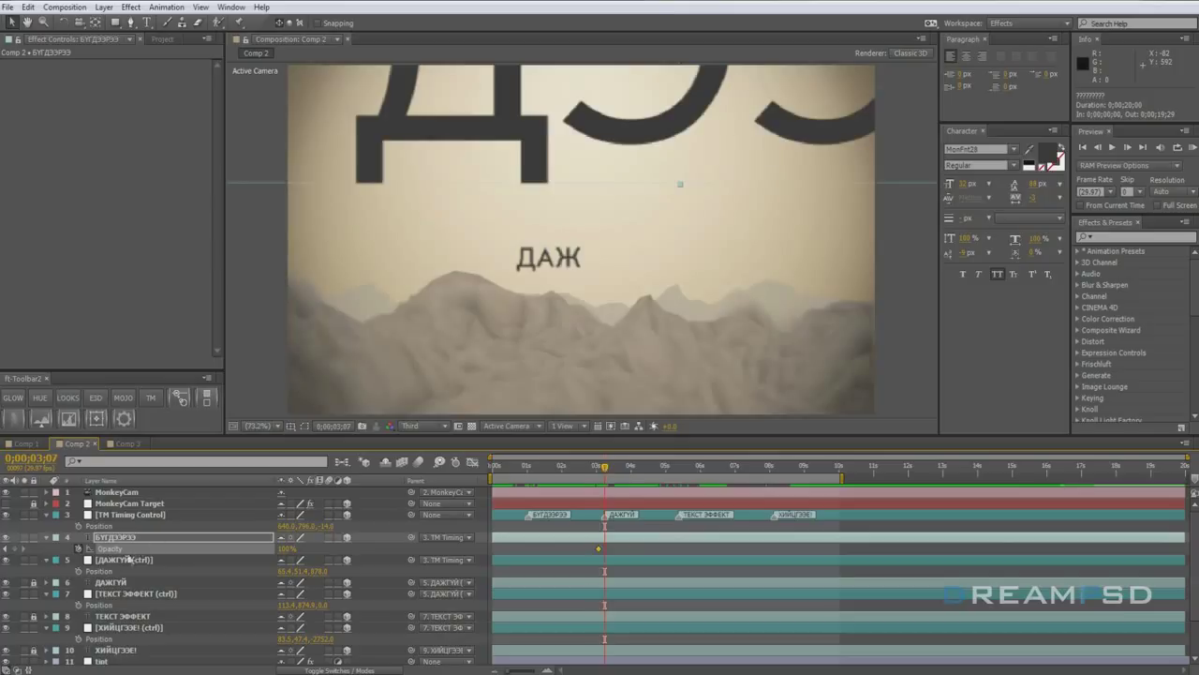
{"action": "left_click_drag", "start_coordinate": [289, 551], "coordinate": [196, 551]}
{"action": "left_click_drag", "start_coordinate": [580, 544], "coordinate": [614, 554]}
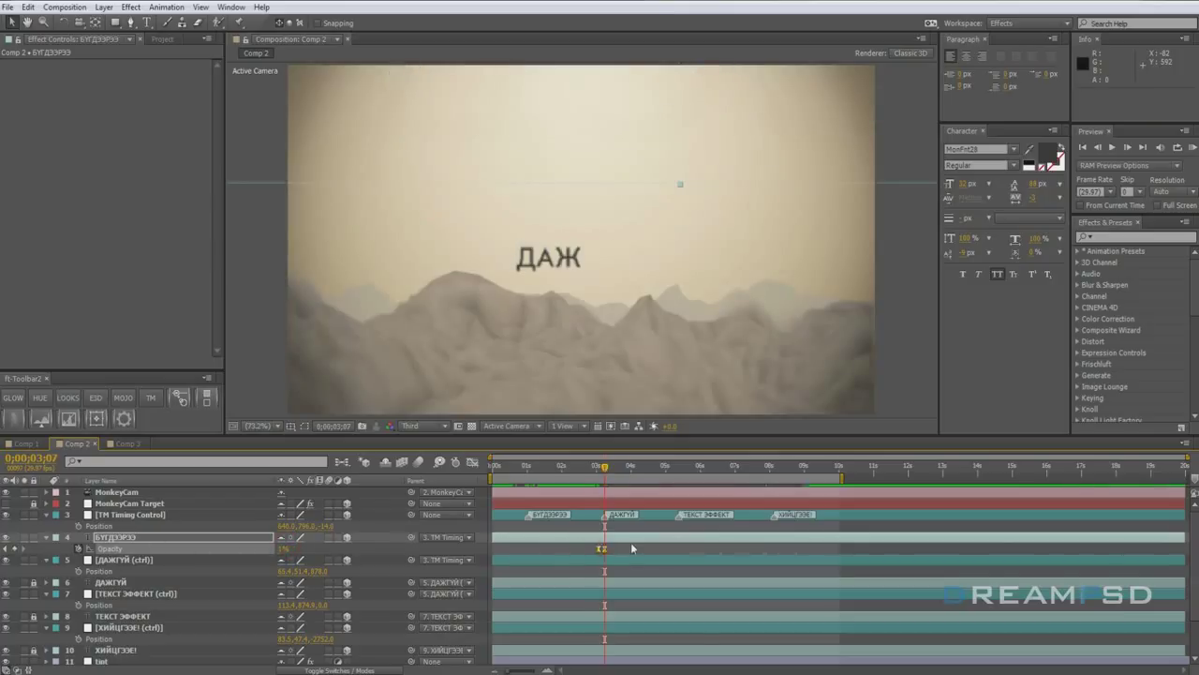
{"action": "key", "text": "F9"}
Unlock the ДАЖГҮЙ text layer and add a 100% Opacity keyframe at 0;00;05;00.
{"action": "left_click_drag", "start_coordinate": [602, 471], "coordinate": [663, 485]}
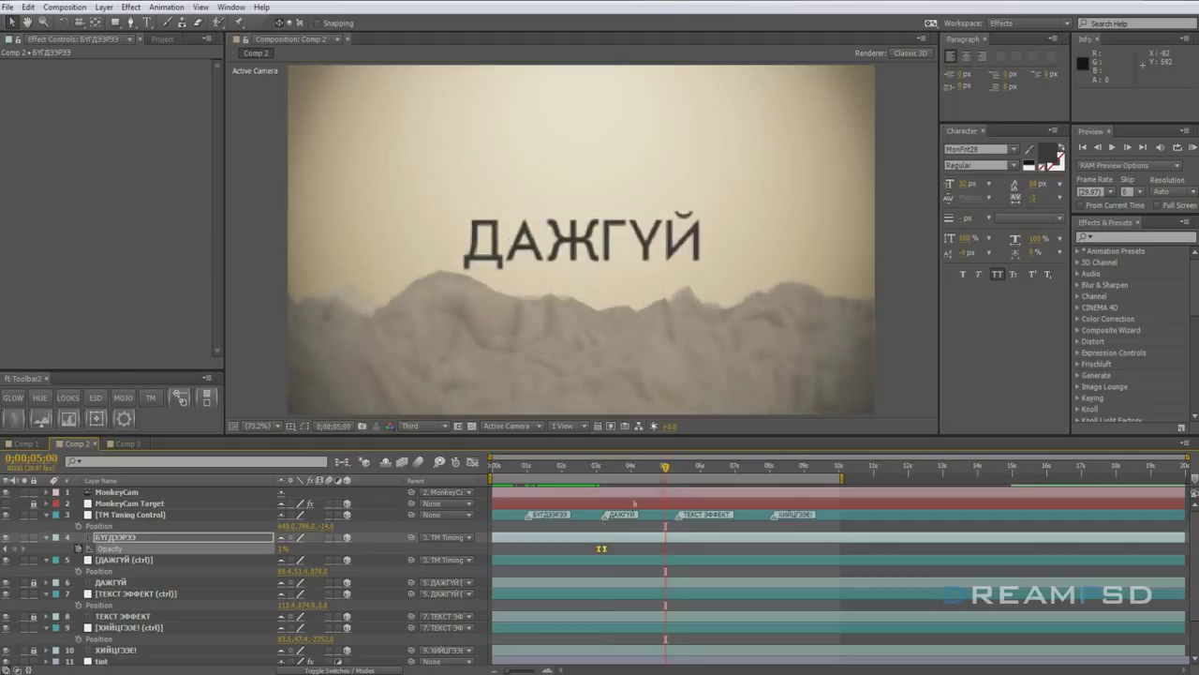
{"action": "left_click", "coordinate": [111, 583]}
{"action": "left_click", "coordinate": [34, 583]}
{"action": "left_click", "coordinate": [101, 583]}
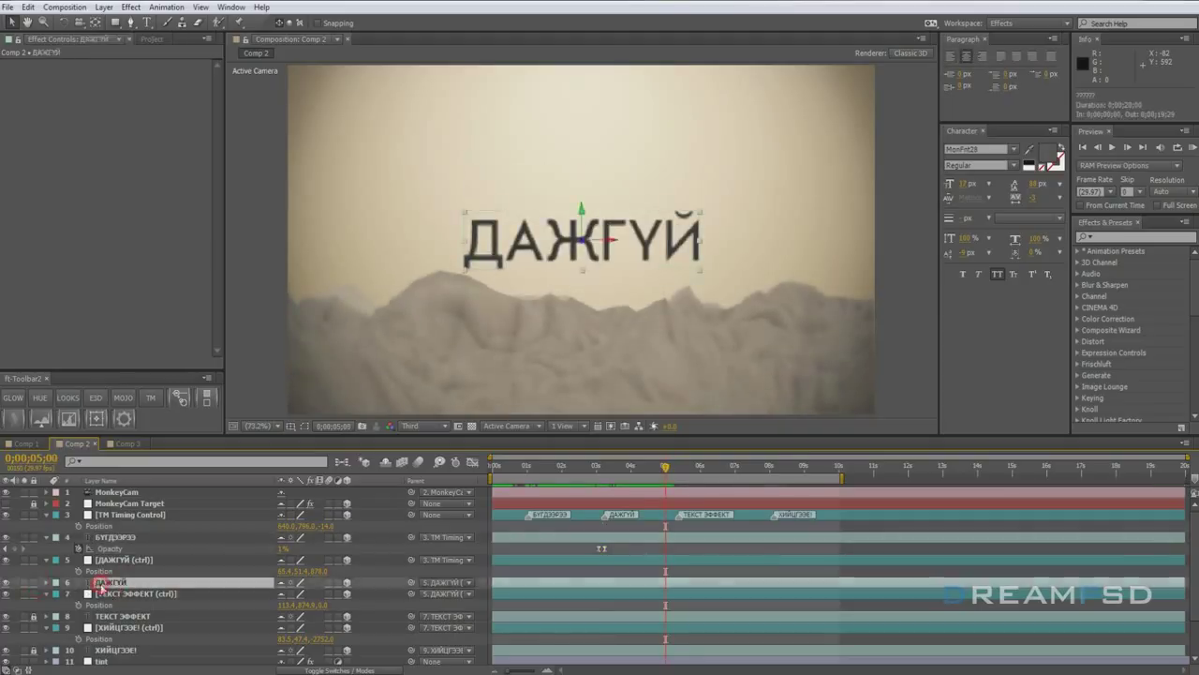
{"action": "key", "text": "t"}
{"action": "left_click", "coordinate": [78, 594]}
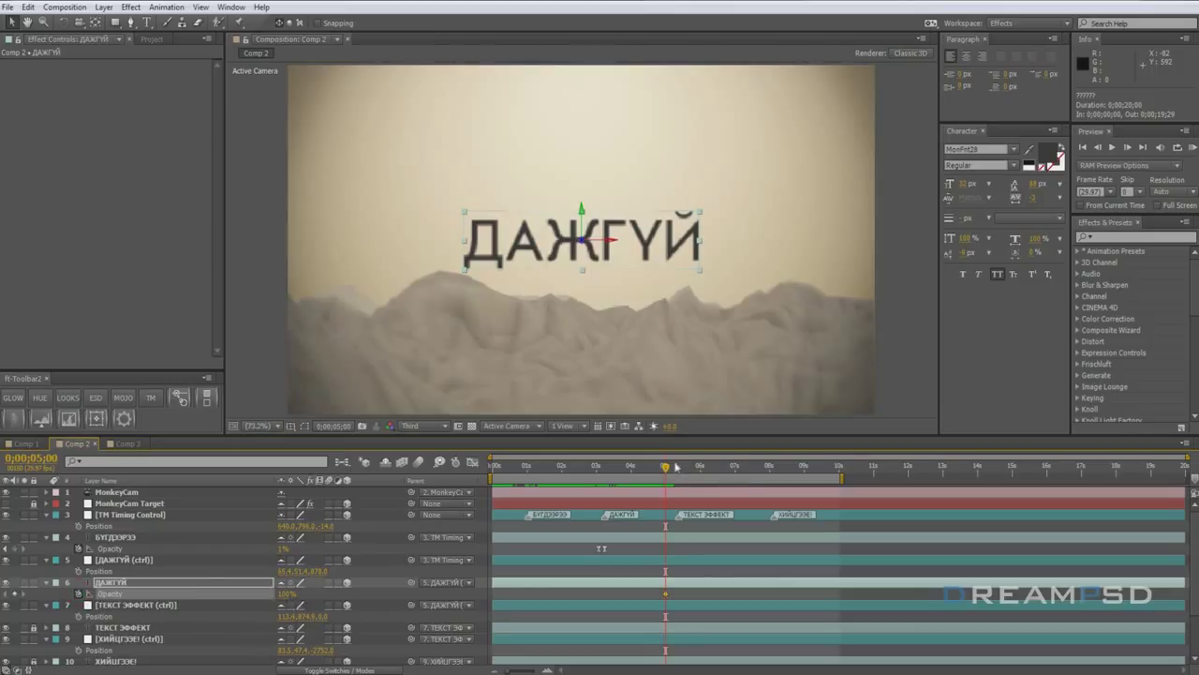
Fade ДАЖГҮЙ to 0% Opacity at 0;00;05;06 and apply Easy Ease to both Opacity keyframes.
{"action": "left_click_drag", "start_coordinate": [676, 466], "coordinate": [674, 469]}
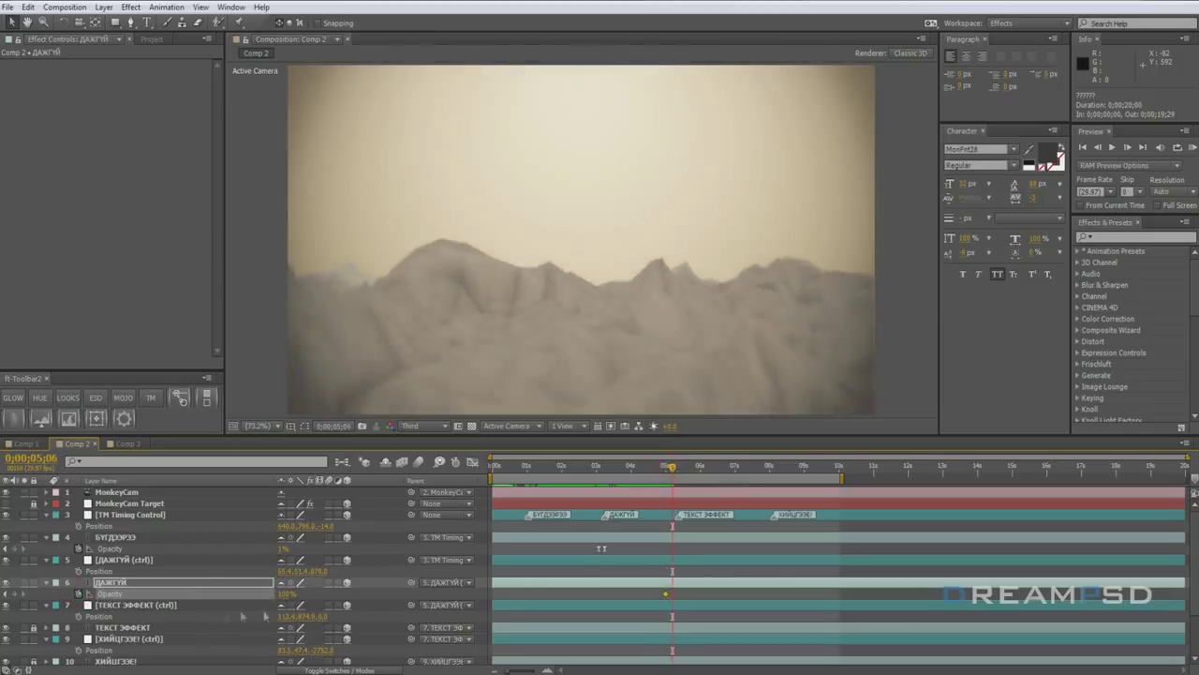
{"action": "left_click_drag", "start_coordinate": [648, 590], "coordinate": [682, 600]}
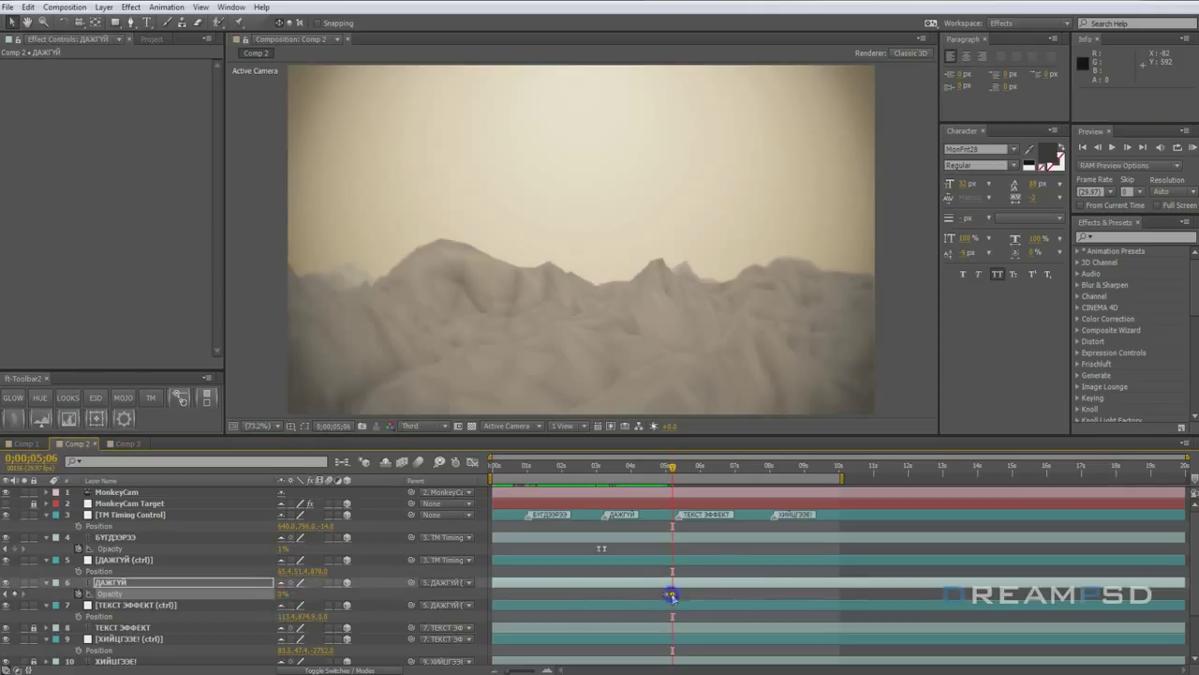
{"action": "right_click", "coordinate": [671, 595]}
{"action": "mouse_move", "coordinate": [708, 585]}
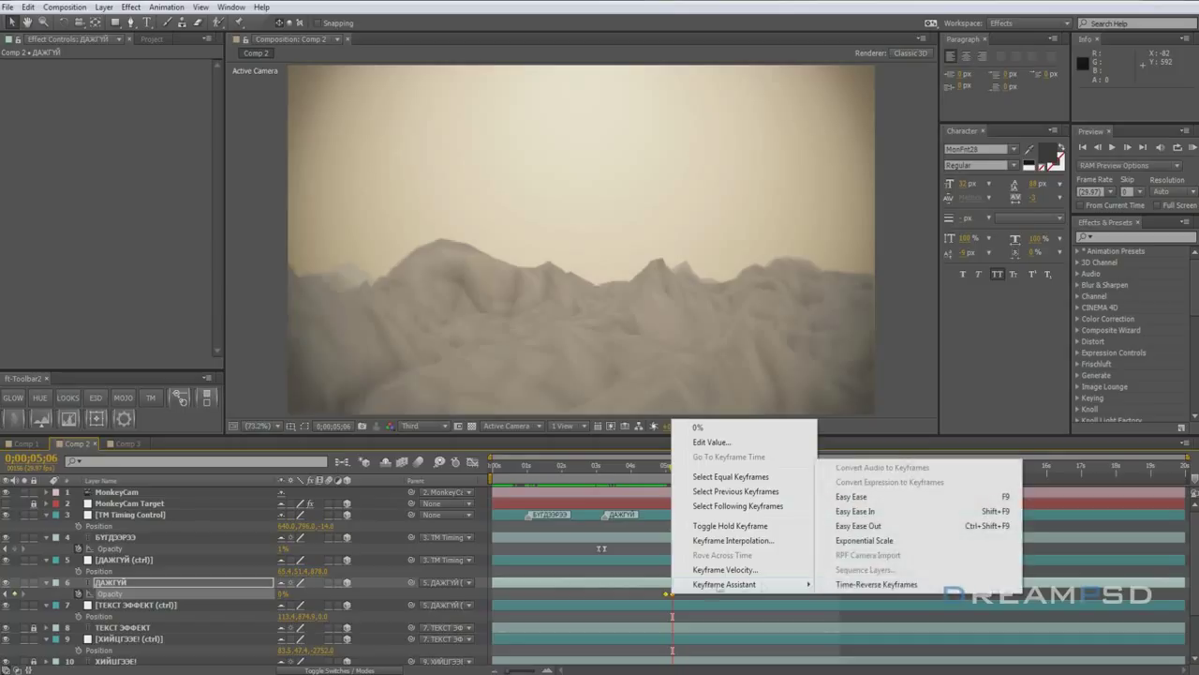
{"action": "left_click", "coordinate": [864, 499]}
At 0;00;05;29, set the Z Rotation of the ТЕКСТ ЭФФЕКТ (ctrl) layer to 90 degrees.
{"action": "mouse_move", "coordinate": [678, 473]}
{"action": "left_mouse_down"}
{"action": "mouse_move", "coordinate": [667, 473]}
{"action": "mouse_move", "coordinate": [697, 473]}
{"action": "left_mouse_up"}
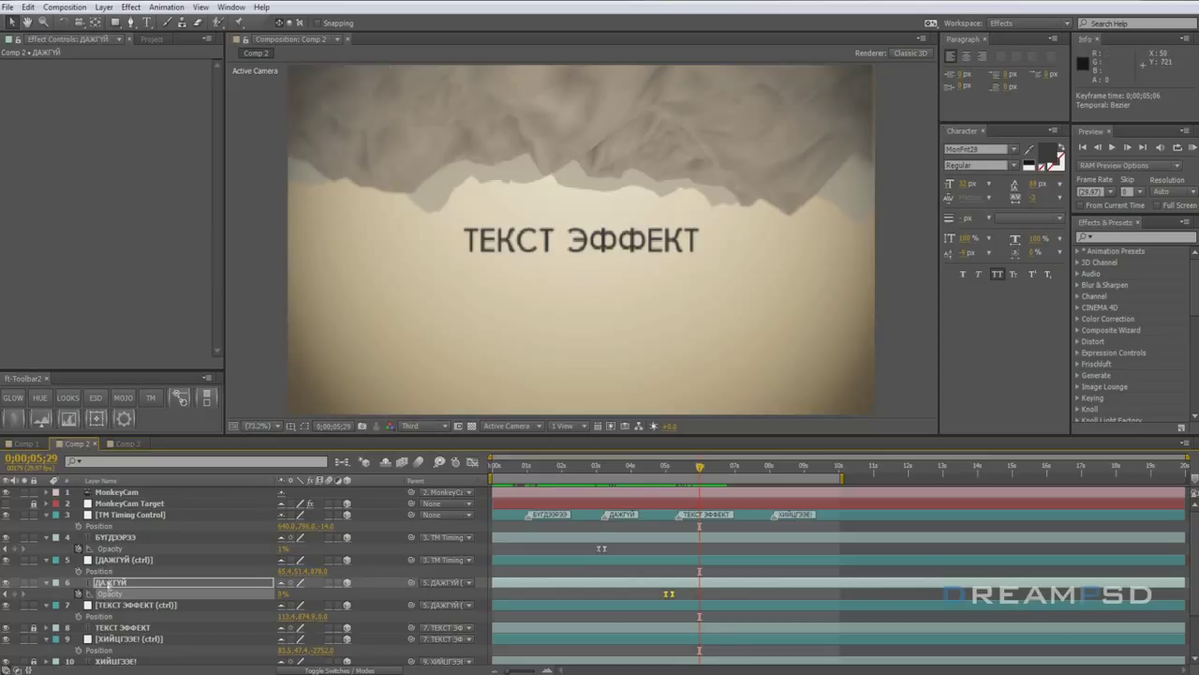
{"action": "left_click", "coordinate": [122, 605]}
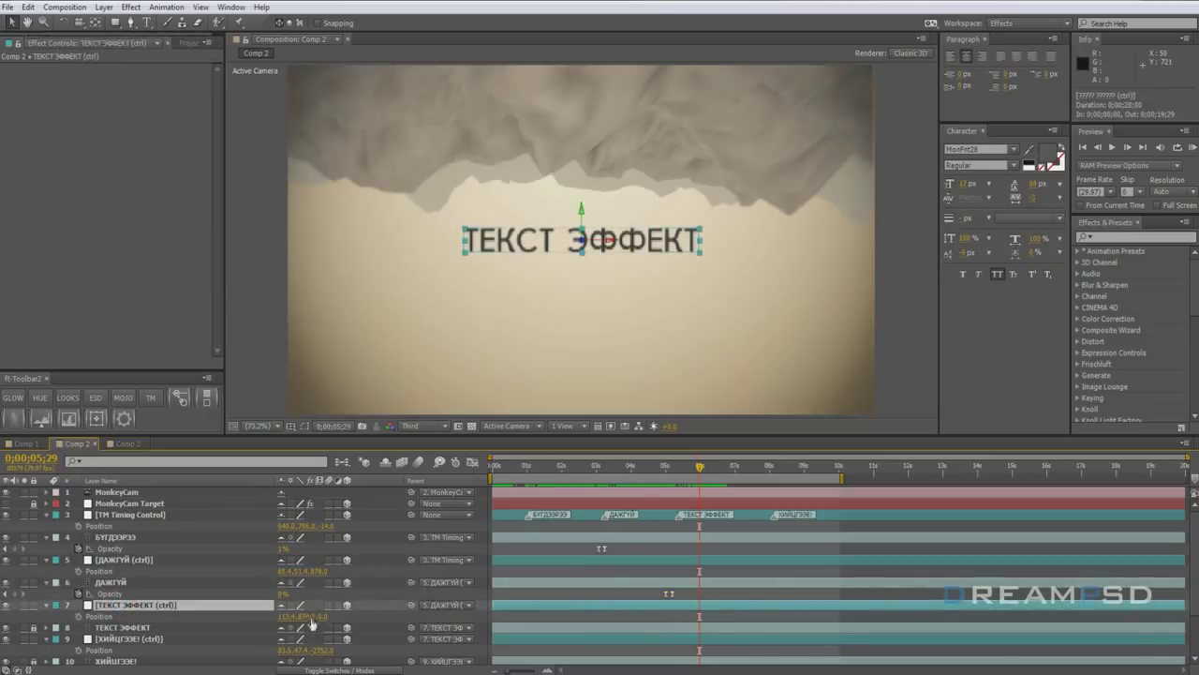
{"action": "key", "text": "r"}
{"action": "left_click", "coordinate": [298, 650]}
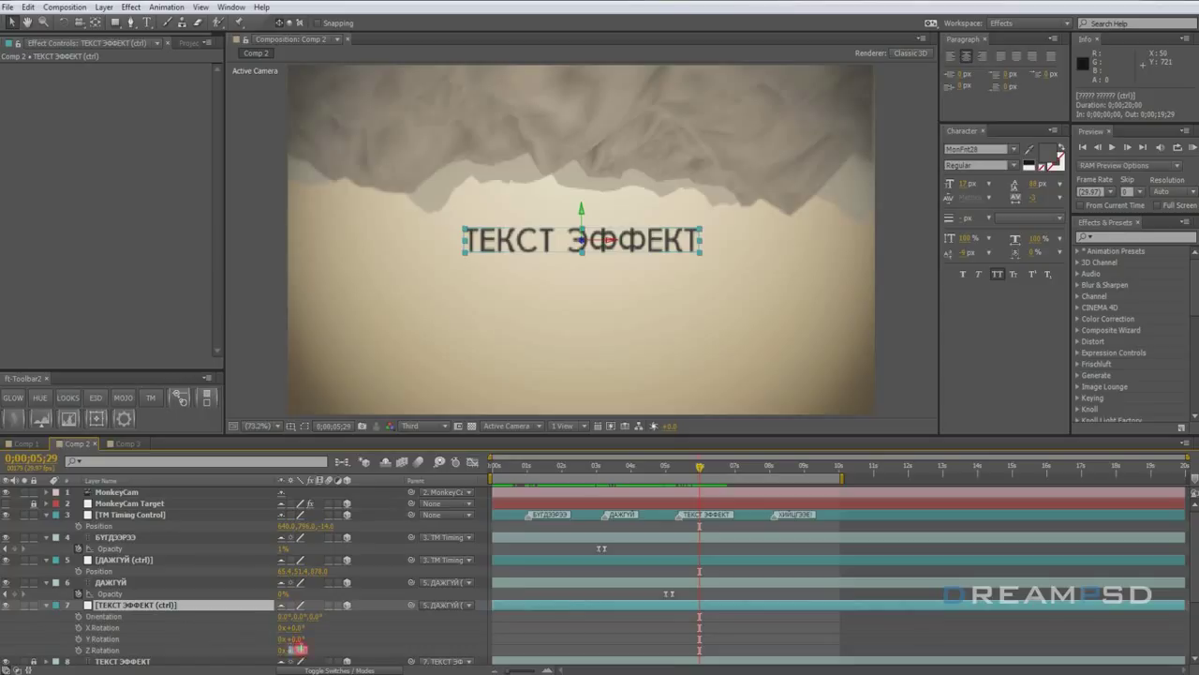
{"action": "type", "text": "90"}
{"action": "key", "text": "Return"}
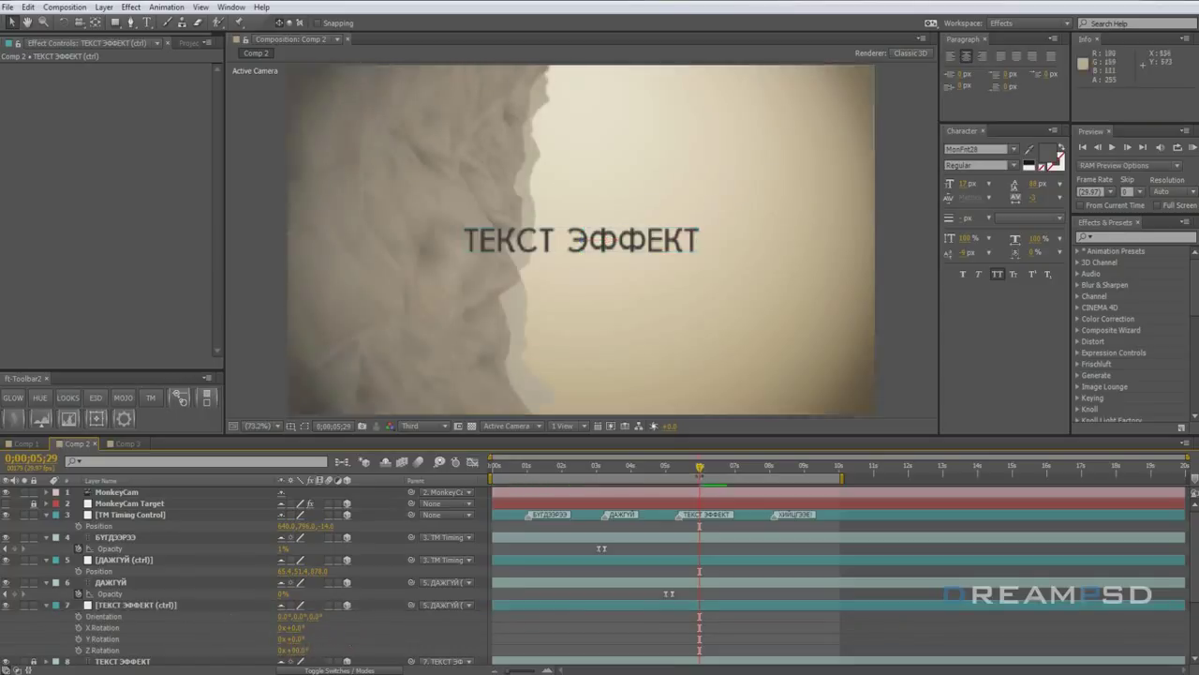
{"action": "mouse_move", "coordinate": [700, 472]}
{"action": "left_mouse_down"}
{"action": "mouse_move", "coordinate": [662, 471]}
{"action": "mouse_move", "coordinate": [701, 475]}
{"action": "left_mouse_up"}
Try changing the Opacity of the ТЕКСТ ЭФФЕКТ (ctrl) layer at 0;00;07;27, and undo the change.
{"action": "left_click", "coordinate": [116, 606]}
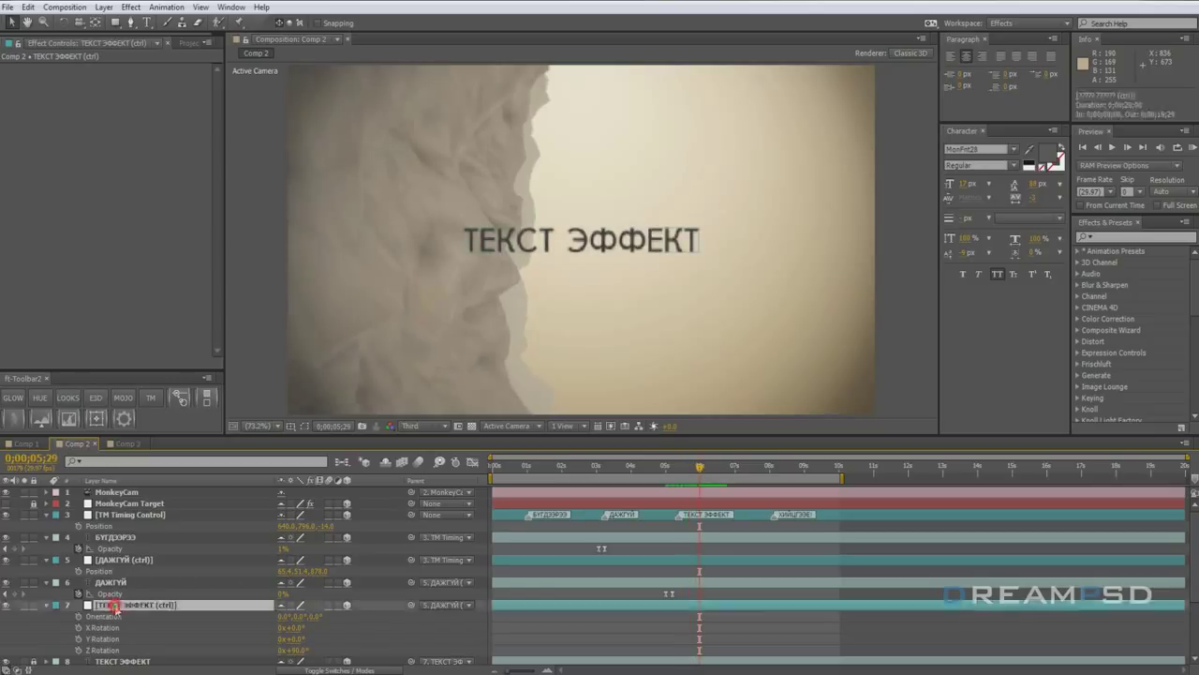
{"action": "key", "text": "t"}
{"action": "scroll", "coordinate": [148, 560], "scroll_direction": "down", "scroll_amount": 2}
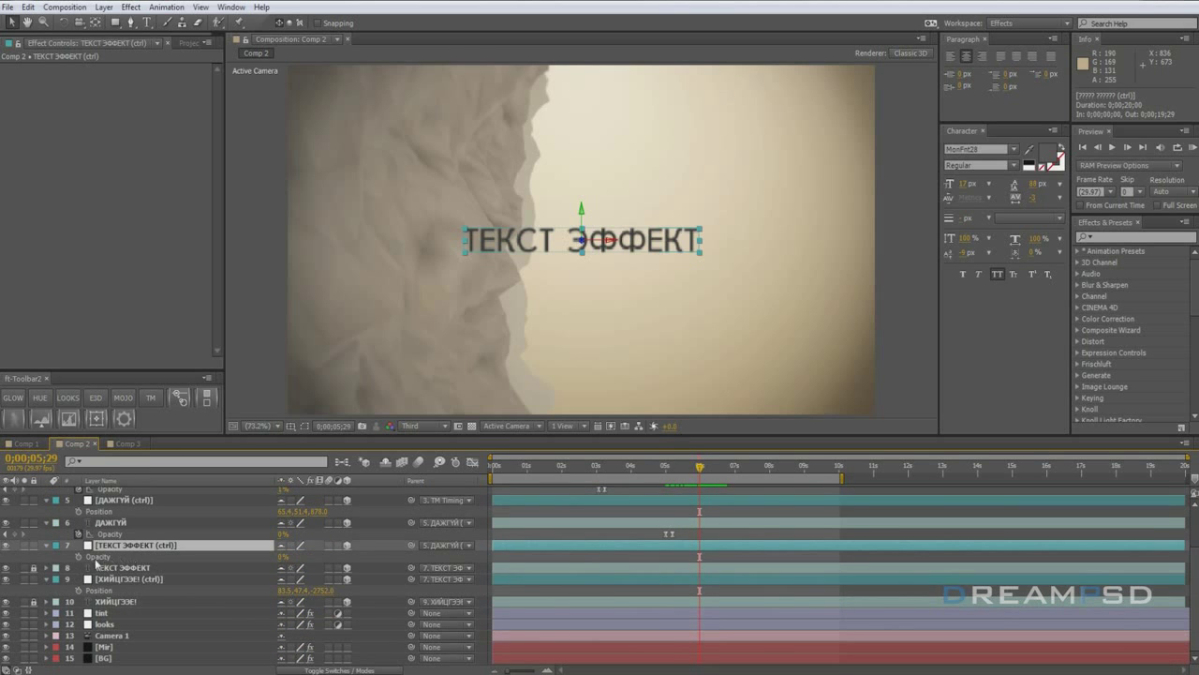
{"action": "left_click_drag", "start_coordinate": [698, 473], "coordinate": [746, 471]}
{"action": "left_click_drag", "start_coordinate": [1194, 596], "coordinate": [1195, 555]}
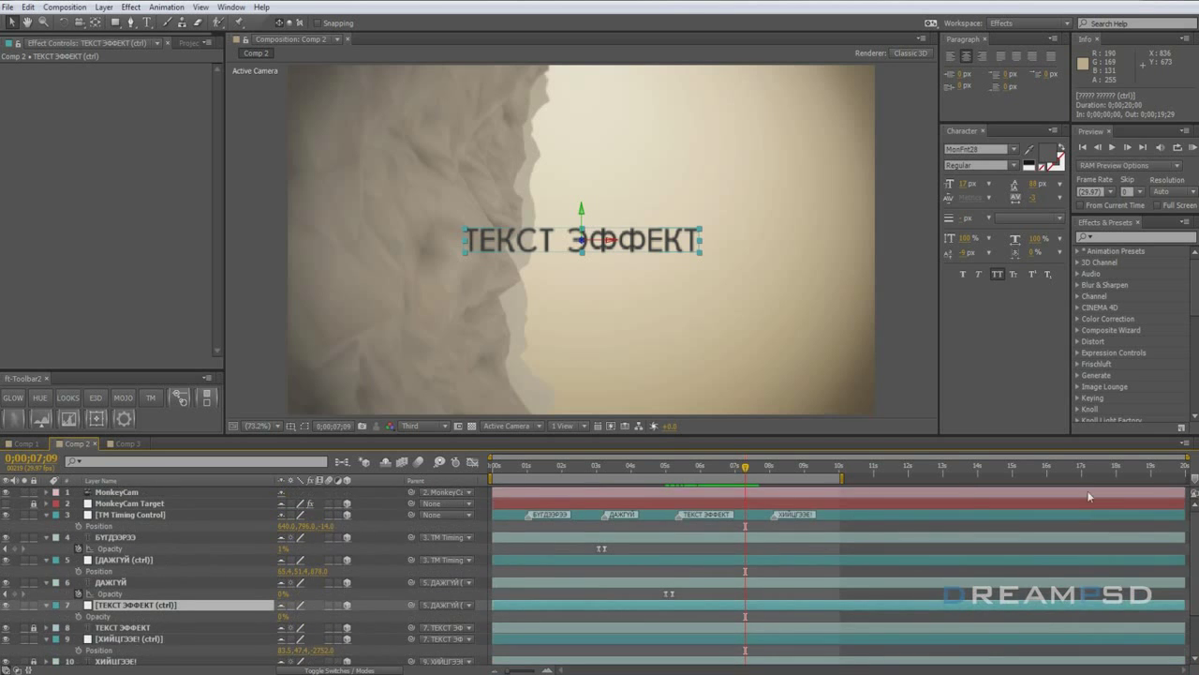
{"action": "mouse_move", "coordinate": [745, 465]}
{"action": "left_mouse_down"}
{"action": "mouse_move", "coordinate": [778, 471]}
{"action": "mouse_move", "coordinate": [767, 470]}
{"action": "left_mouse_up"}
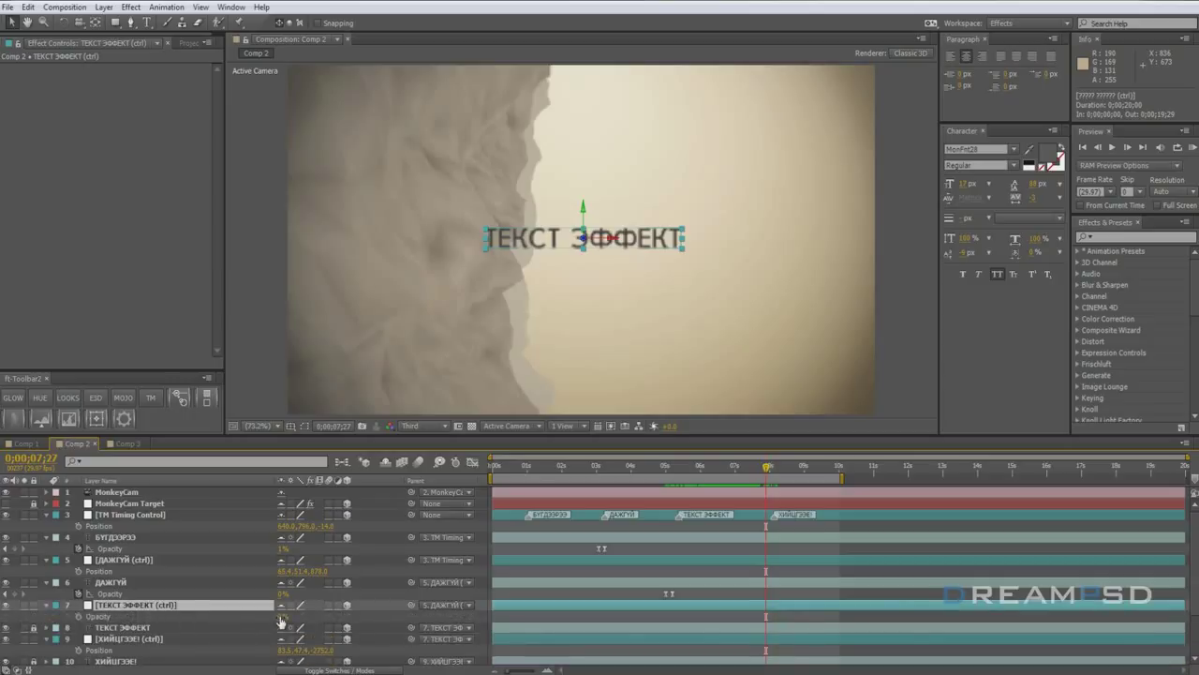
{"action": "left_click_drag", "start_coordinate": [280, 616], "coordinate": [293, 617]}
{"action": "key", "text": "ctrl+z"}
Unlock the ТЕКСТ ЭФФЕКТ text layer and add a 100% Opacity keyframe at 0;00;07;27.
{"action": "left_click", "coordinate": [156, 630]}
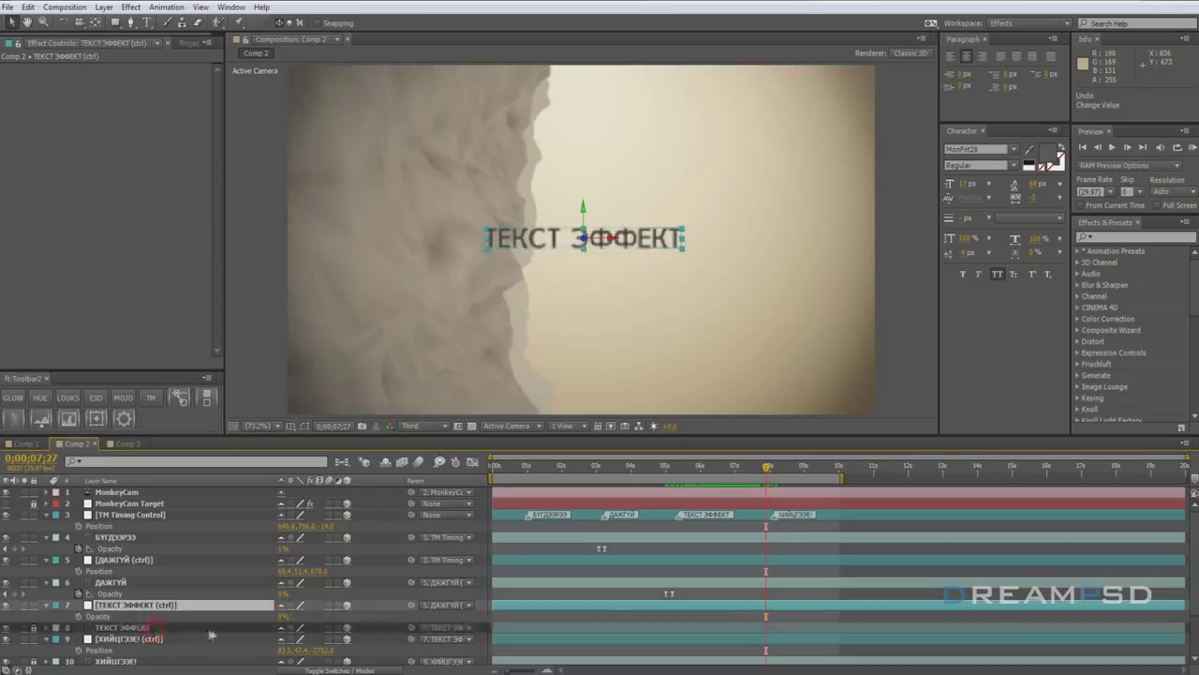
{"action": "left_click", "coordinate": [34, 628]}
{"action": "left_click", "coordinate": [34, 628]}
{"action": "left_click", "coordinate": [122, 627]}
{"action": "key", "text": "t"}
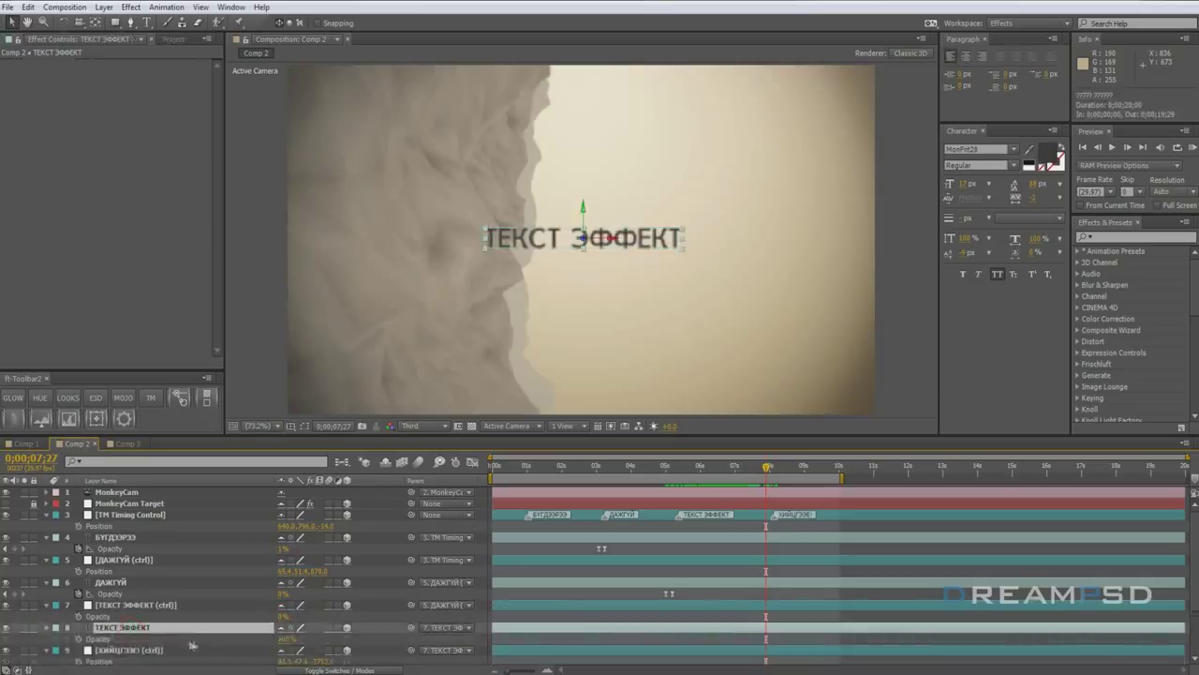
{"action": "left_click", "coordinate": [79, 638]}
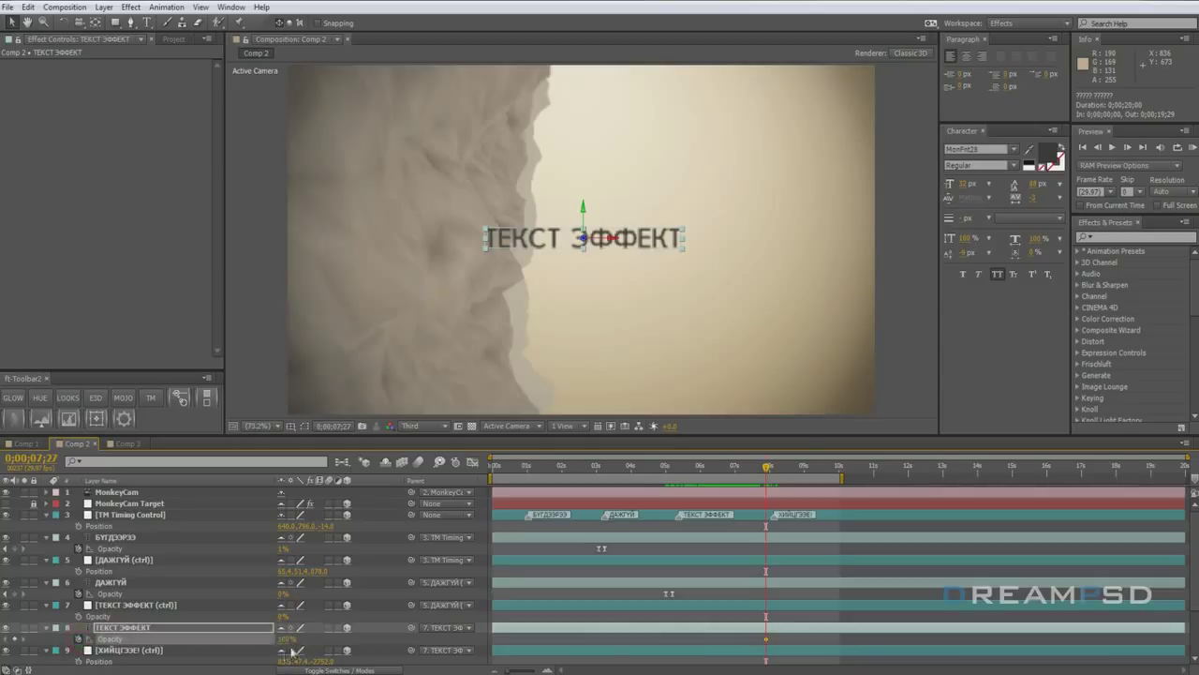
Fade ТЕКСТ ЭФФЕКТ to 0% Opacity just past the 8-second mark and check the change to ХИЙЦГЭЭЕ!
{"action": "left_click_drag", "start_coordinate": [769, 465], "coordinate": [773, 466]}
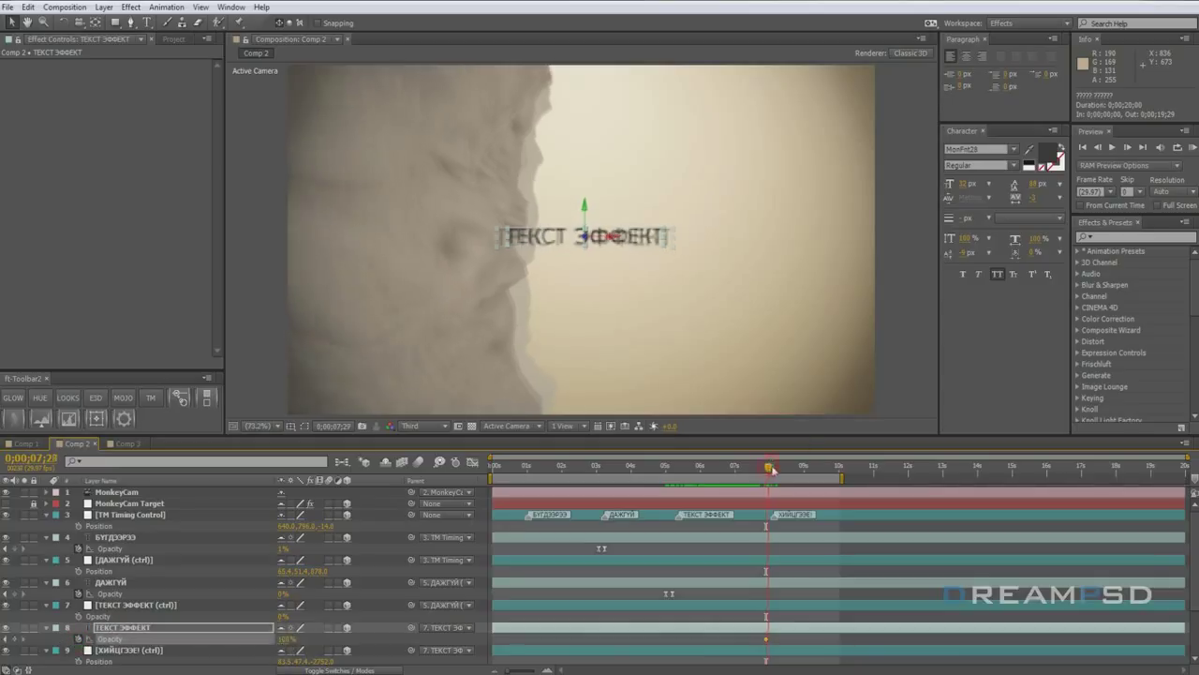
{"action": "left_click", "coordinate": [284, 638]}
{"action": "type", "text": "0"}
{"action": "key", "text": "Return"}
{"action": "left_click_drag", "start_coordinate": [773, 466], "coordinate": [794, 466]}
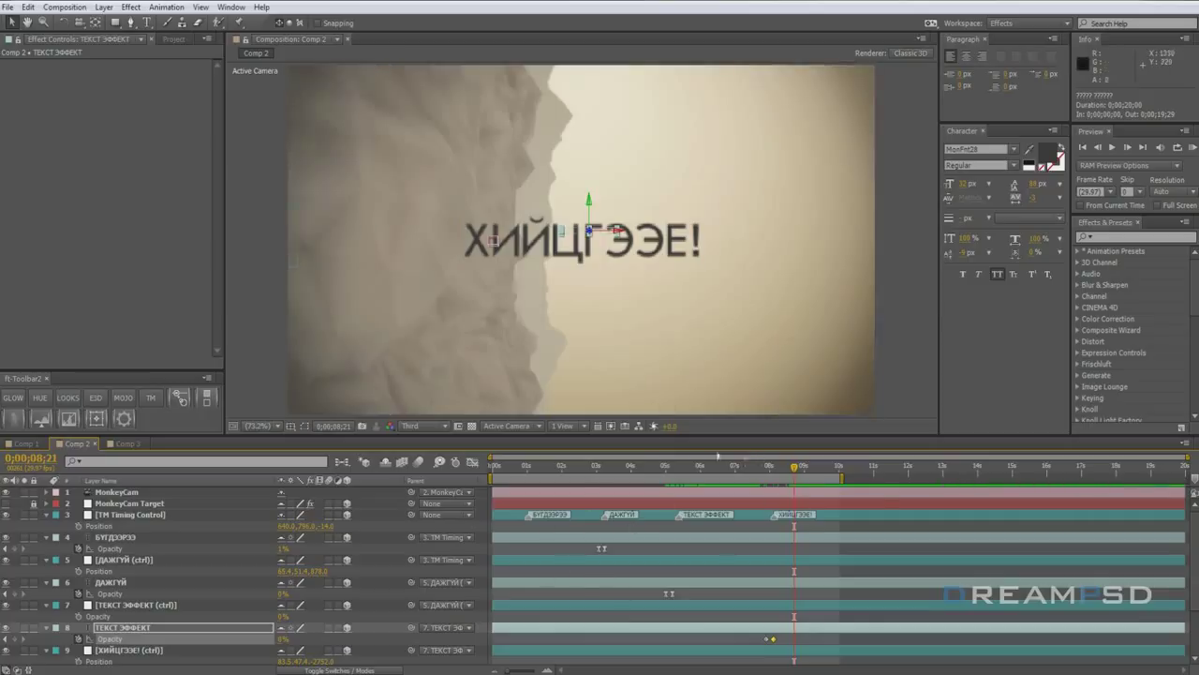
{"action": "mouse_move", "coordinate": [795, 467]}
{"action": "left_mouse_down"}
{"action": "mouse_move", "coordinate": [826, 470]}
{"action": "mouse_move", "coordinate": [494, 468]}
{"action": "mouse_move", "coordinate": [799, 460]}
{"action": "left_mouse_up"}
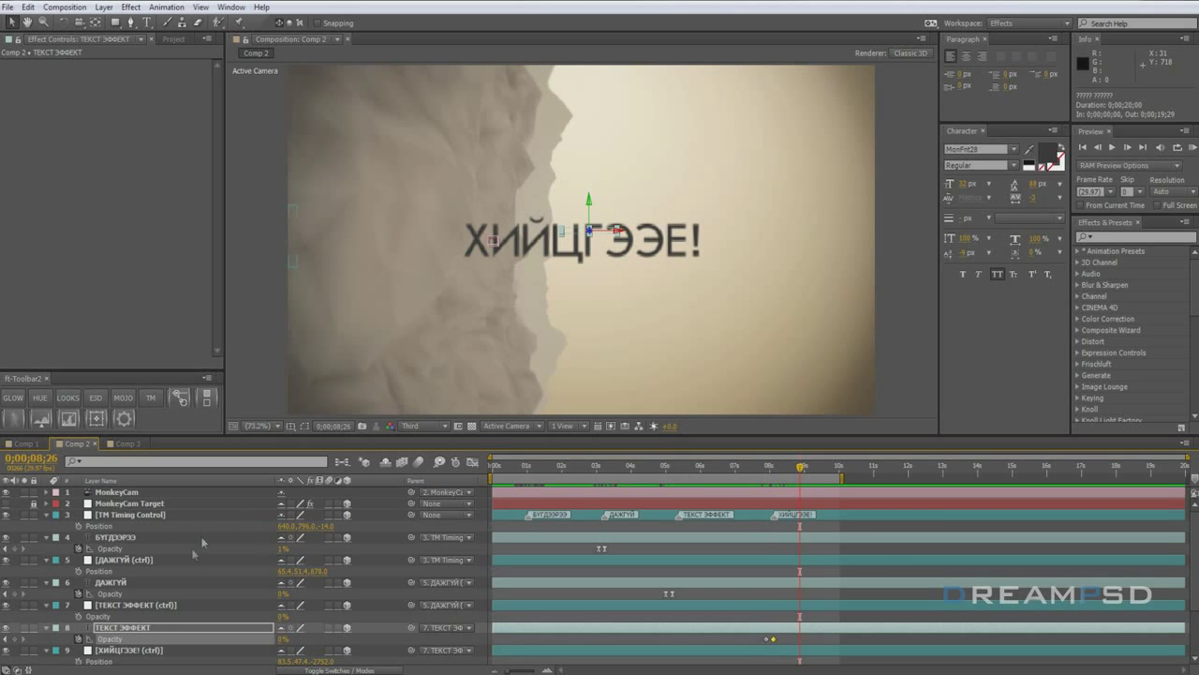
Return to 0;00;06;01, run the InstaFilm script and add its 720p letterbox over the composition.
{"action": "scroll", "coordinate": [204, 544], "scroll_direction": "down", "scroll_amount": 3}
{"action": "left_click", "coordinate": [123, 647]}
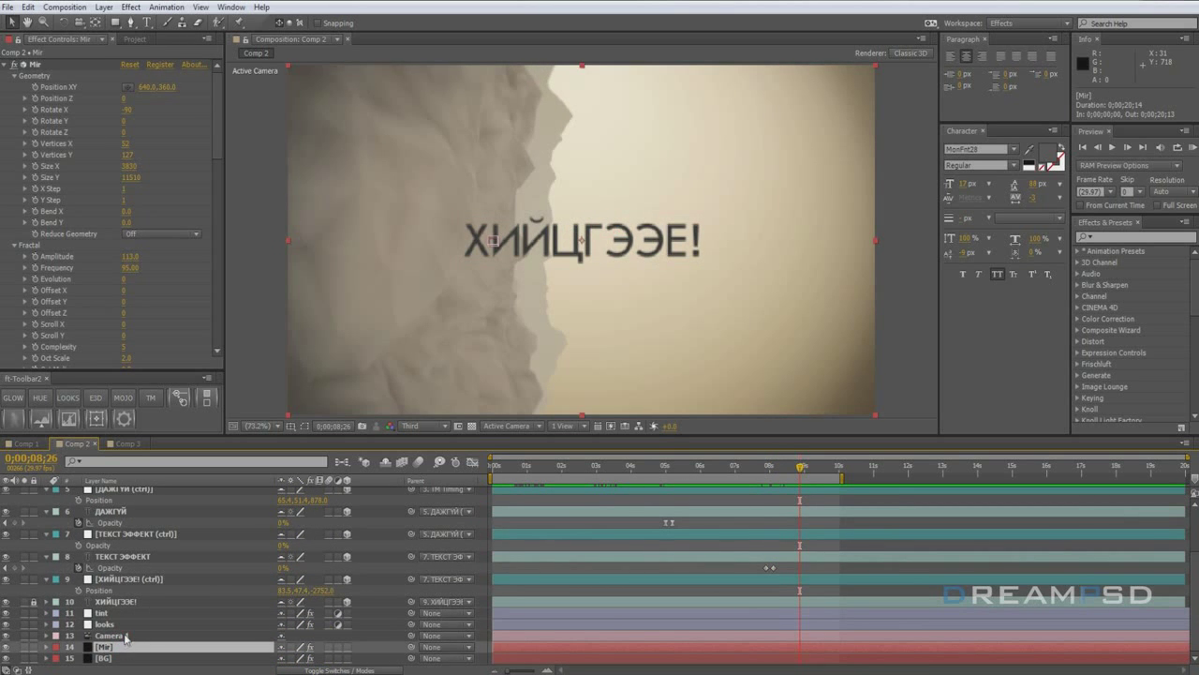
{"action": "left_click_drag", "start_coordinate": [806, 467], "coordinate": [705, 503]}
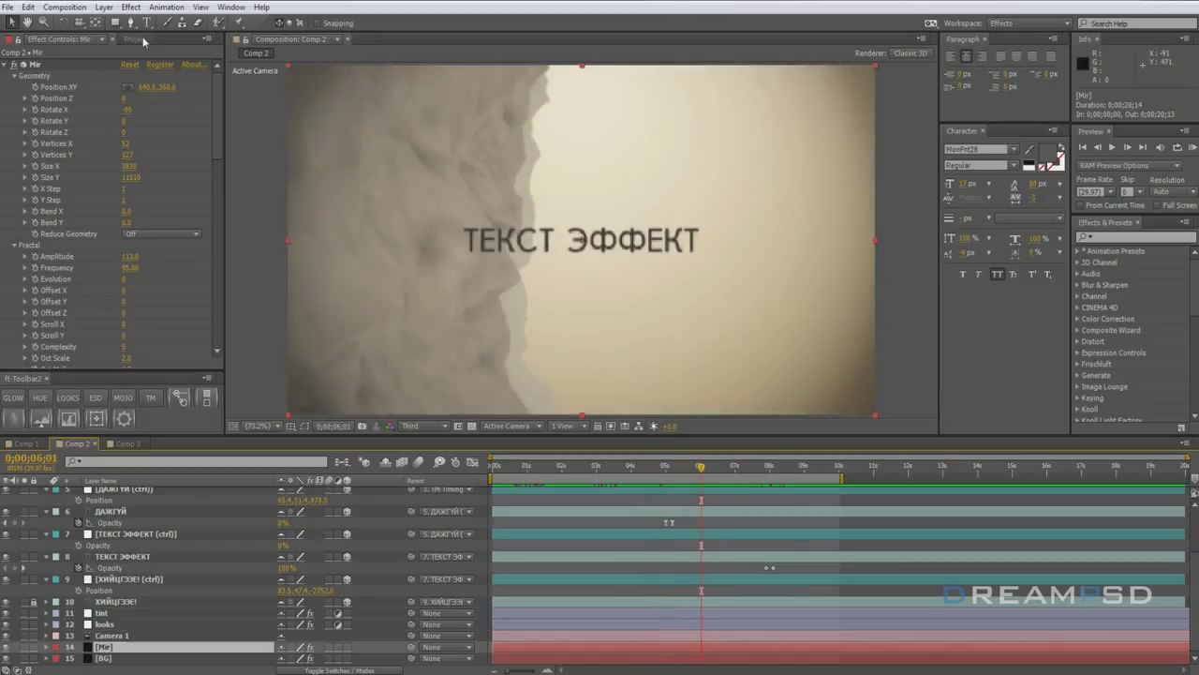
{"action": "left_click", "coordinate": [7, 6]}
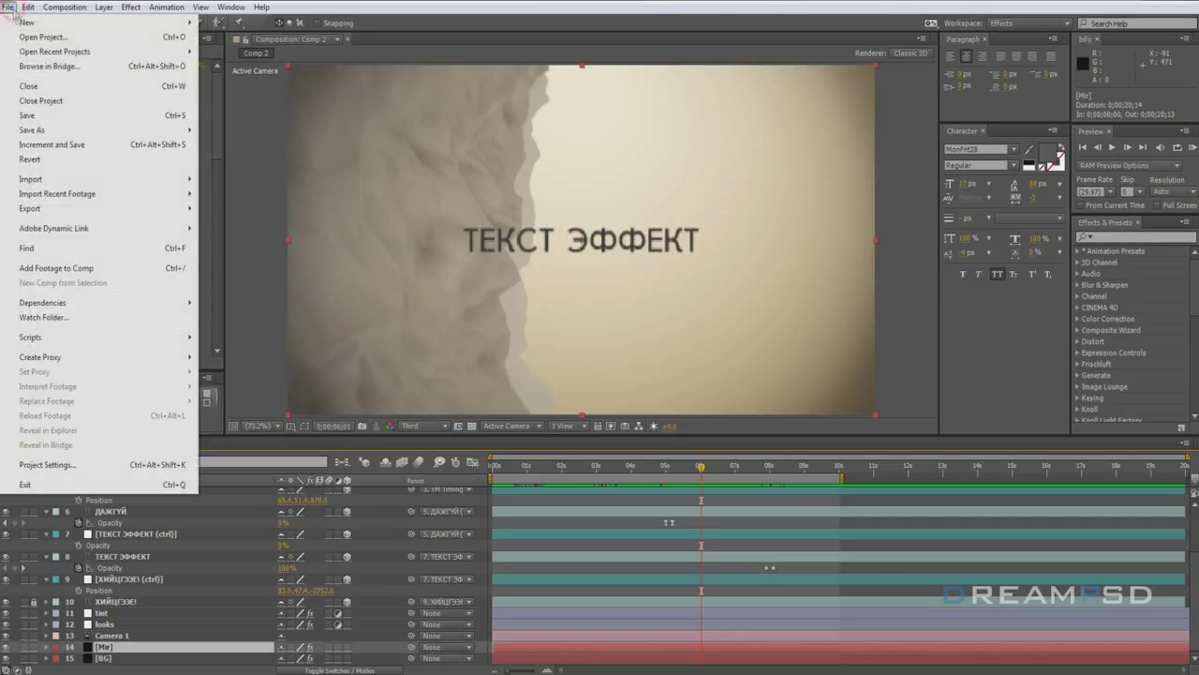
{"action": "left_click", "coordinate": [34, 336]}
{"action": "left_click", "coordinate": [237, 446]}
{"action": "left_click_drag", "start_coordinate": [590, 227], "coordinate": [384, 161]}
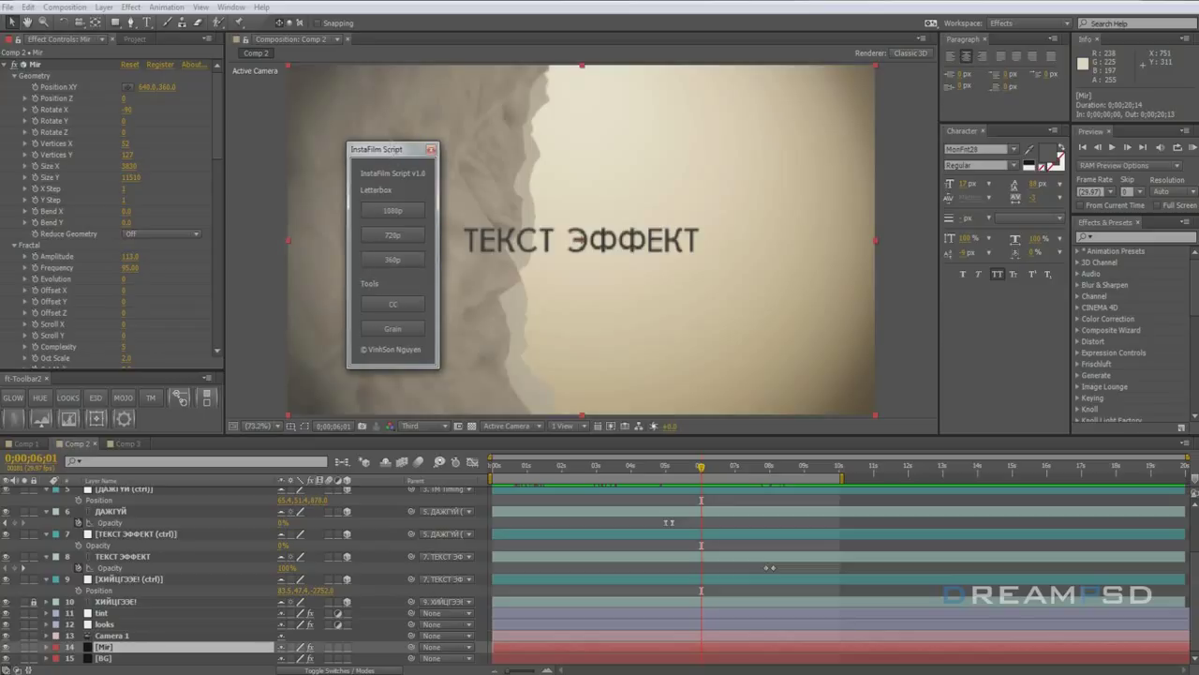
{"action": "left_click", "coordinate": [394, 235]}
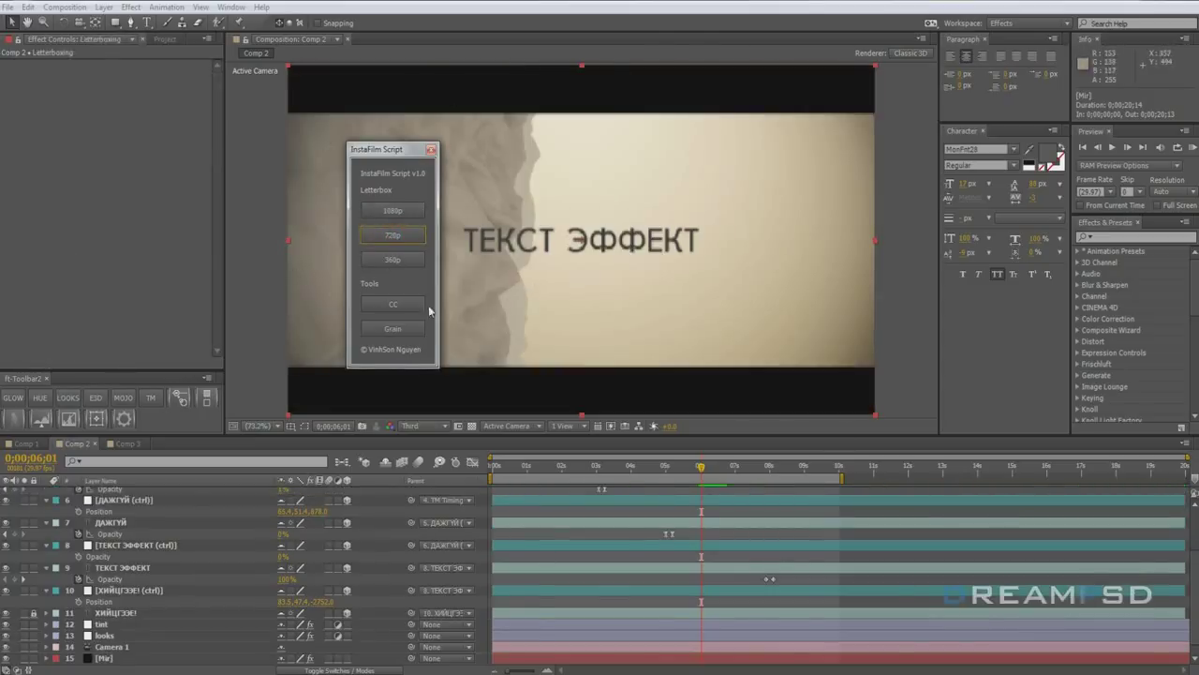
Try the InstaFilm Grain layer, and delete its Add Grain effect.
{"action": "left_click", "coordinate": [391, 329]}
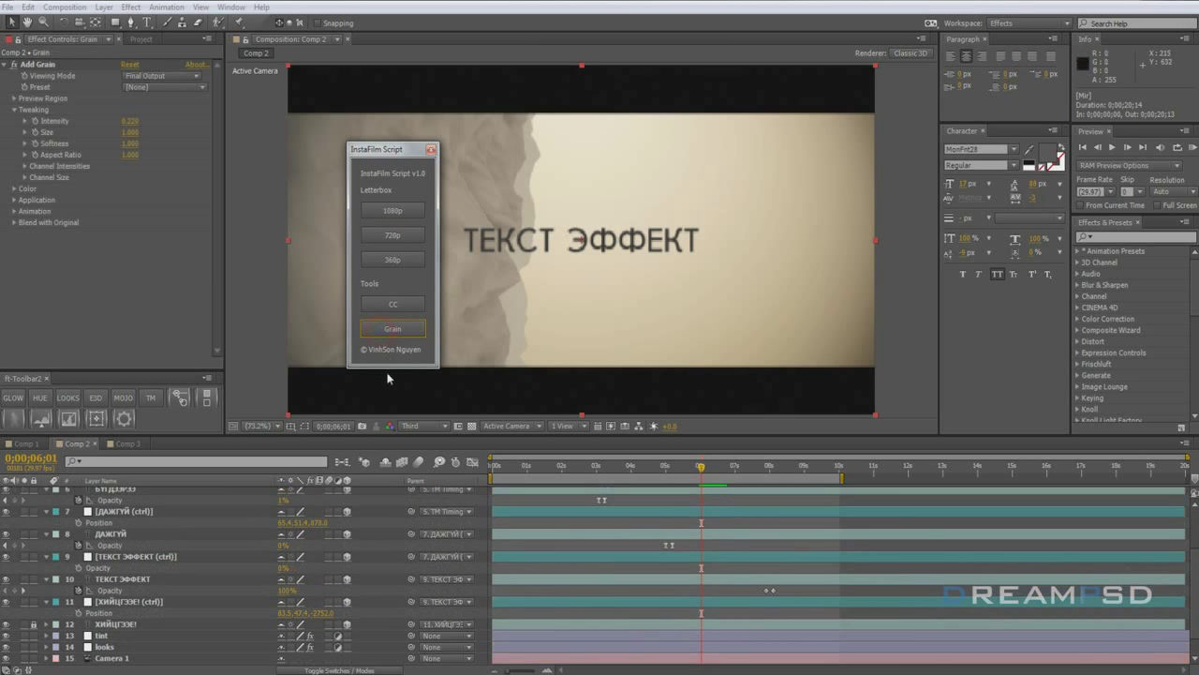
{"action": "left_click", "coordinate": [39, 64]}
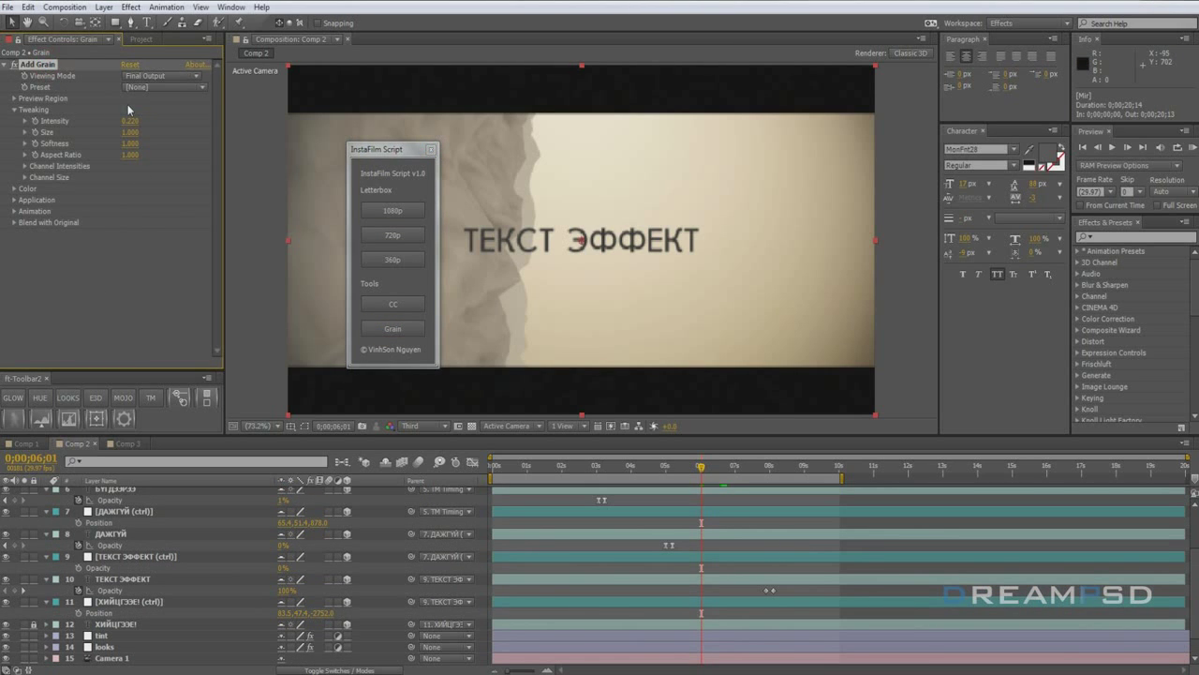
{"action": "key", "text": "Delete"}
{"action": "left_click_drag", "start_coordinate": [386, 150], "coordinate": [159, 123]}
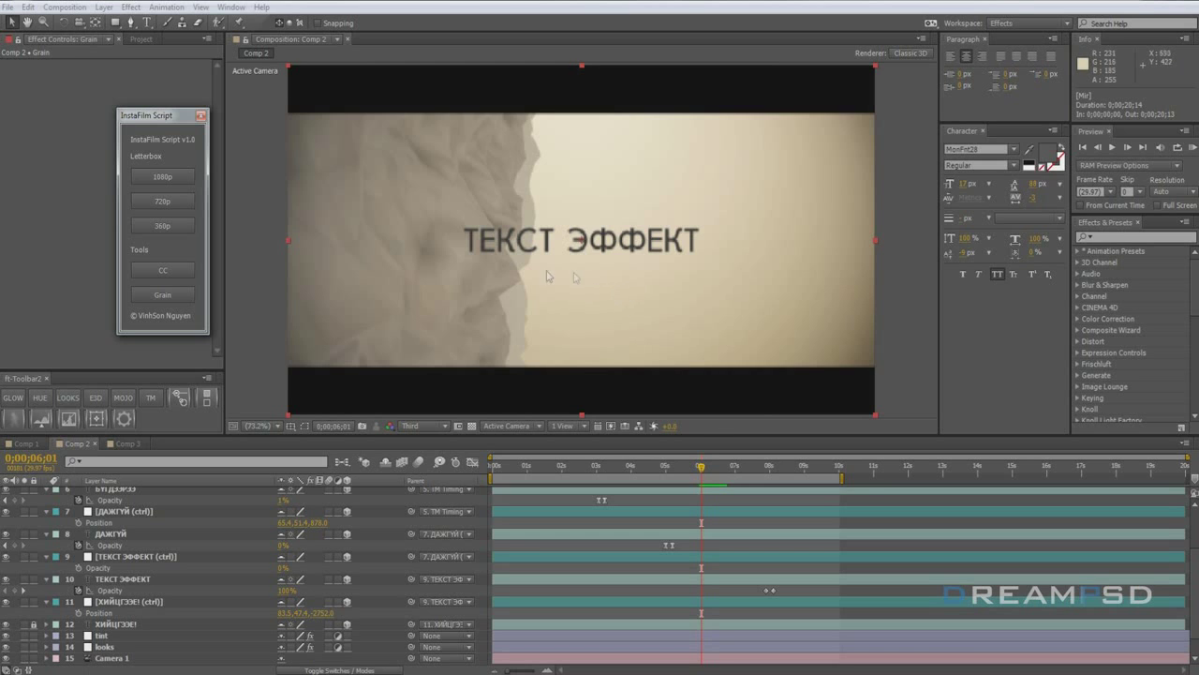
Apply Easy Ease to both Opacity keyframes of the ТЕКСТ ЭФФЕКТ text layer and review the fade up to 0;00;09;06.
{"action": "left_click_drag", "start_coordinate": [701, 465], "coordinate": [618, 492]}
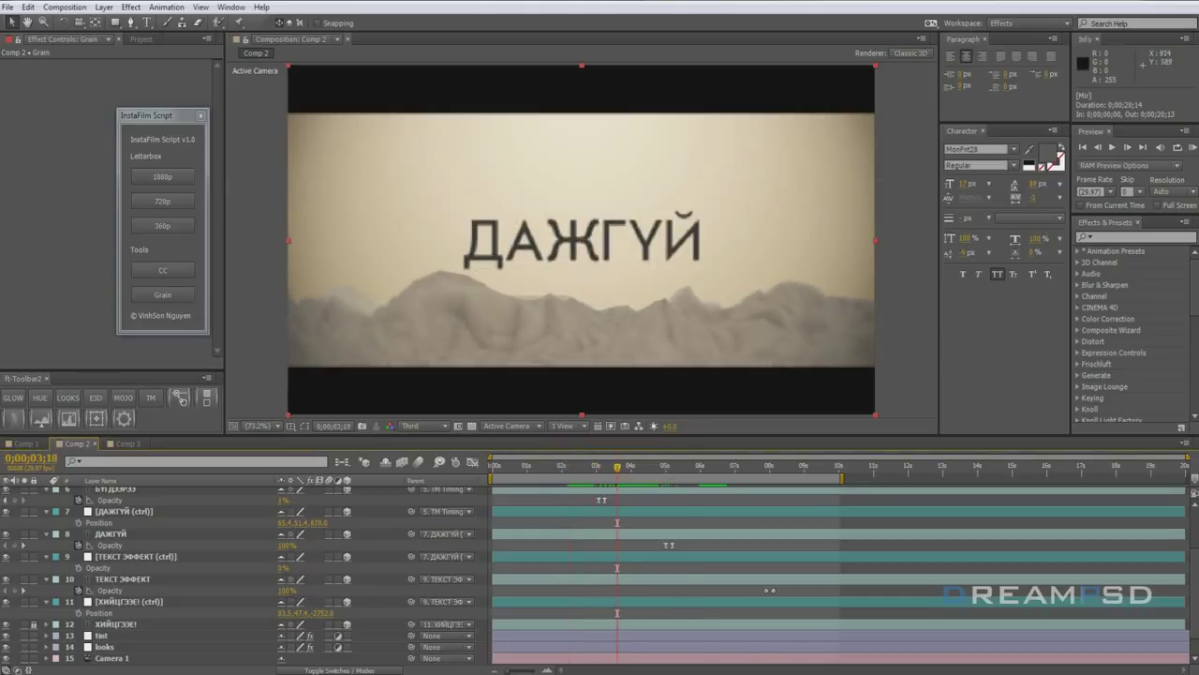
{"action": "left_click_drag", "start_coordinate": [630, 473], "coordinate": [764, 468]}
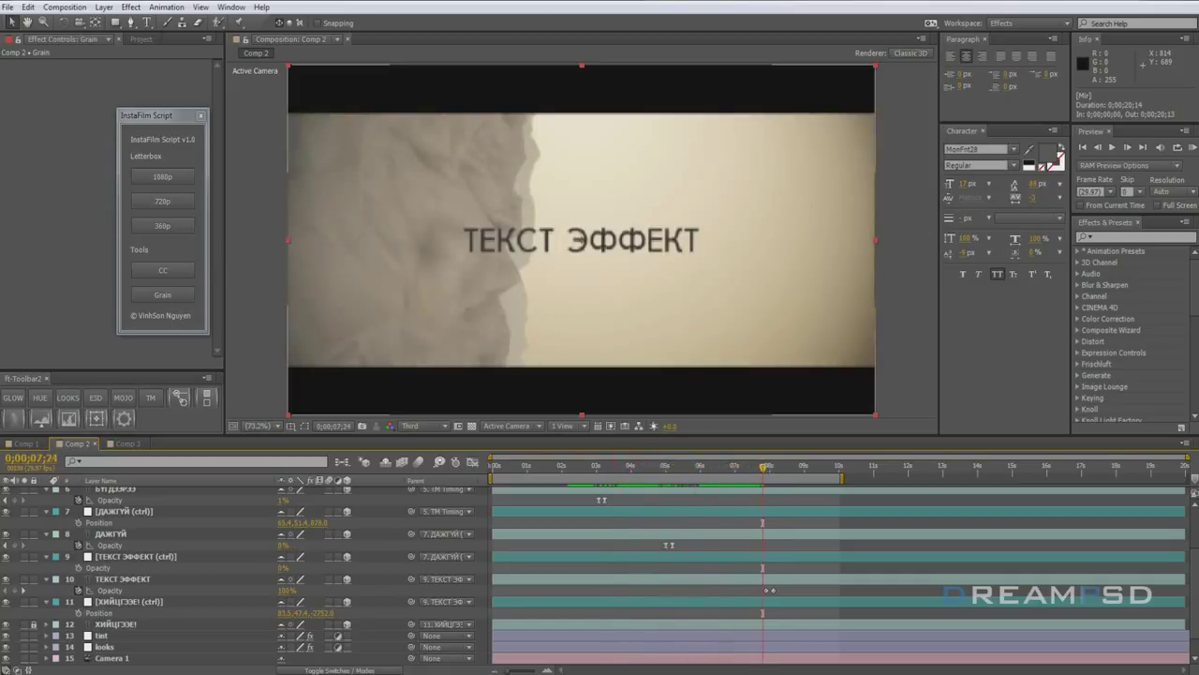
{"action": "left_click_drag", "start_coordinate": [746, 597], "coordinate": [782, 597]}
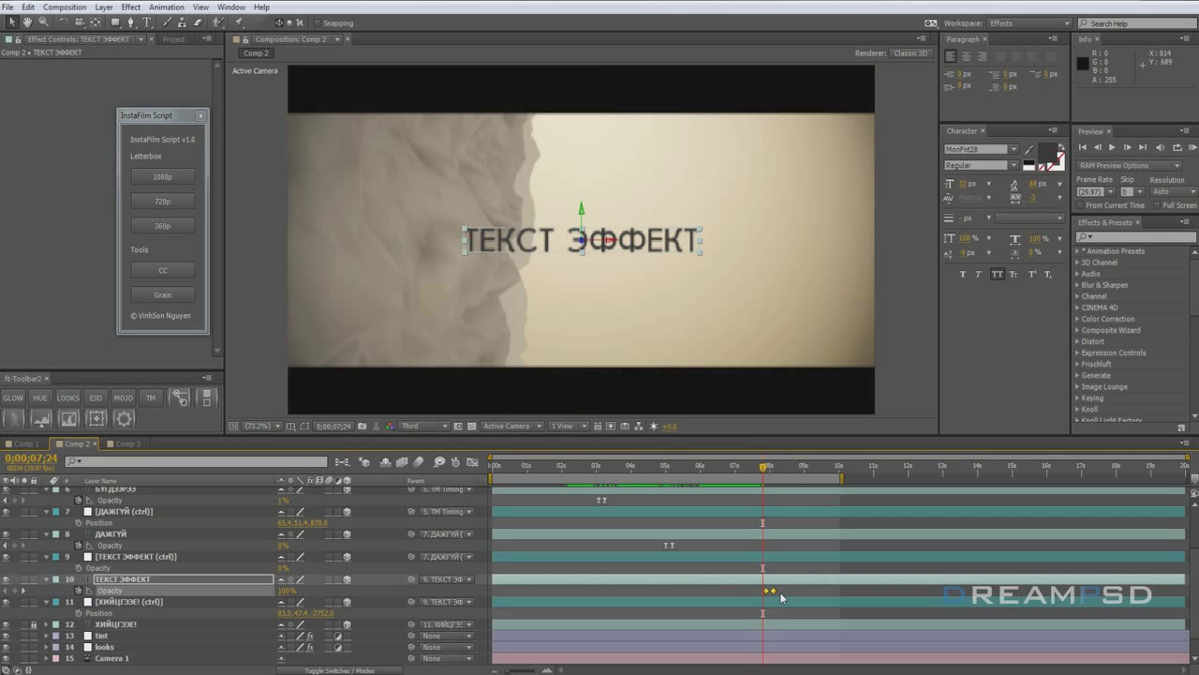
{"action": "left_click_drag", "start_coordinate": [772, 469], "coordinate": [812, 477]}
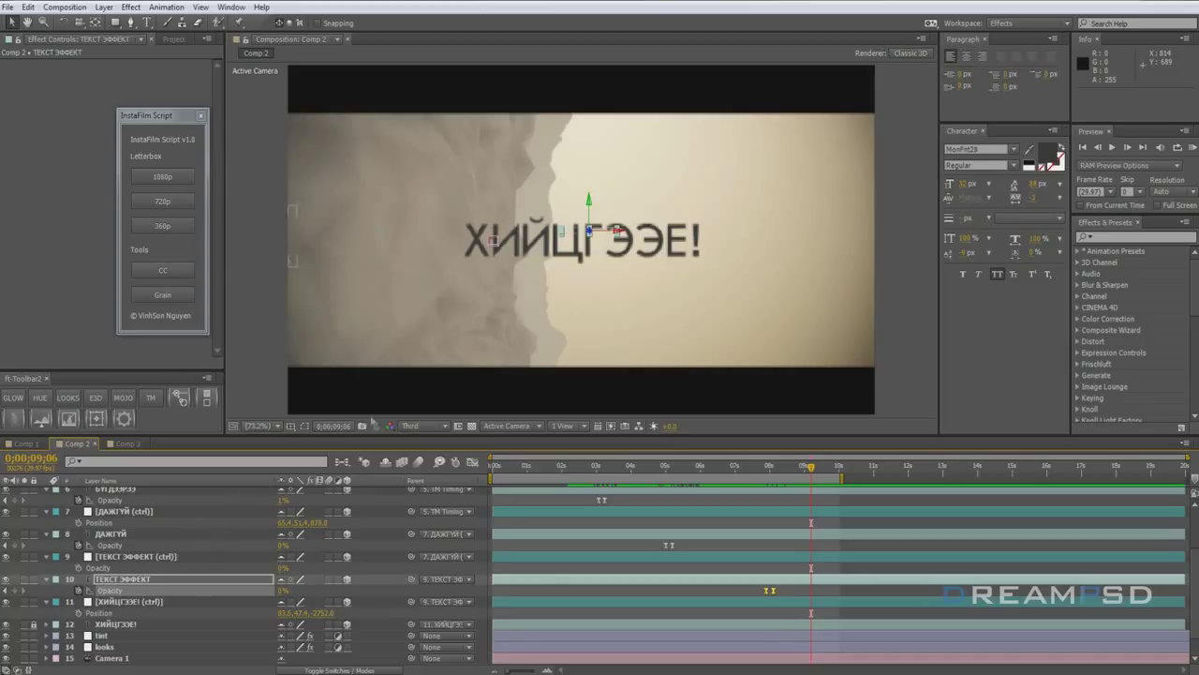
Open the TypeMonkey panel clear of the composition preview and set the preview resolution to Full.
{"action": "left_click_drag", "start_coordinate": [157, 116], "coordinate": [139, 101]}
{"action": "left_click", "coordinate": [230, 7]}
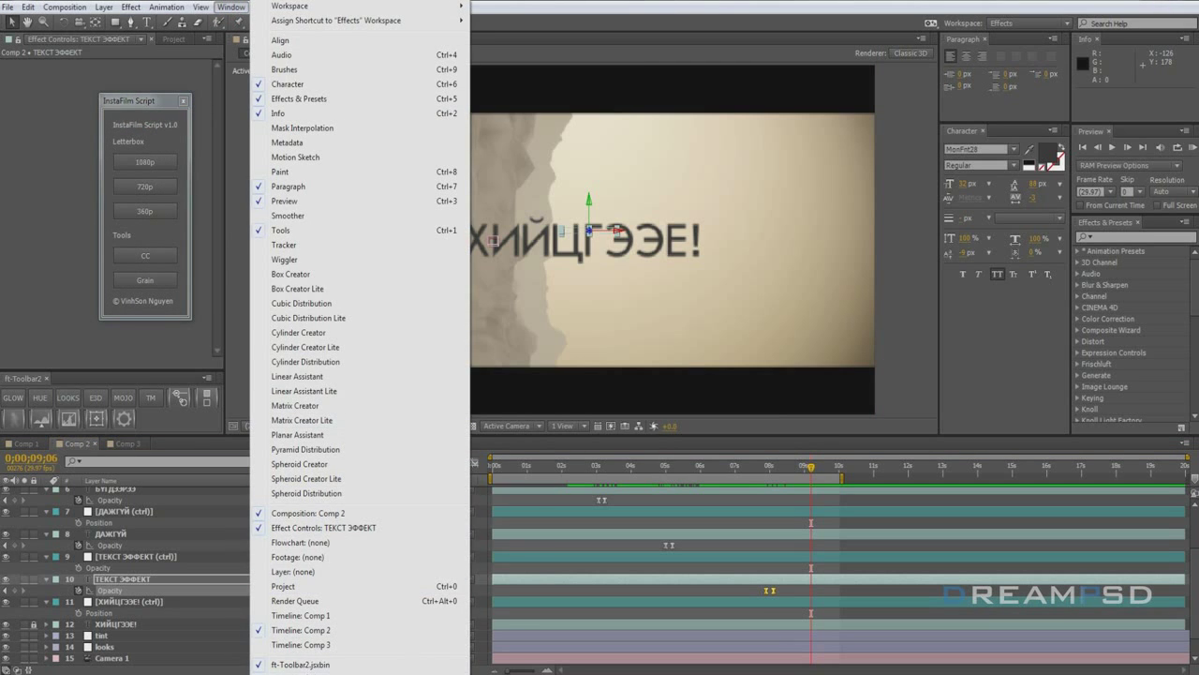
{"action": "left_click", "coordinate": [300, 673]}
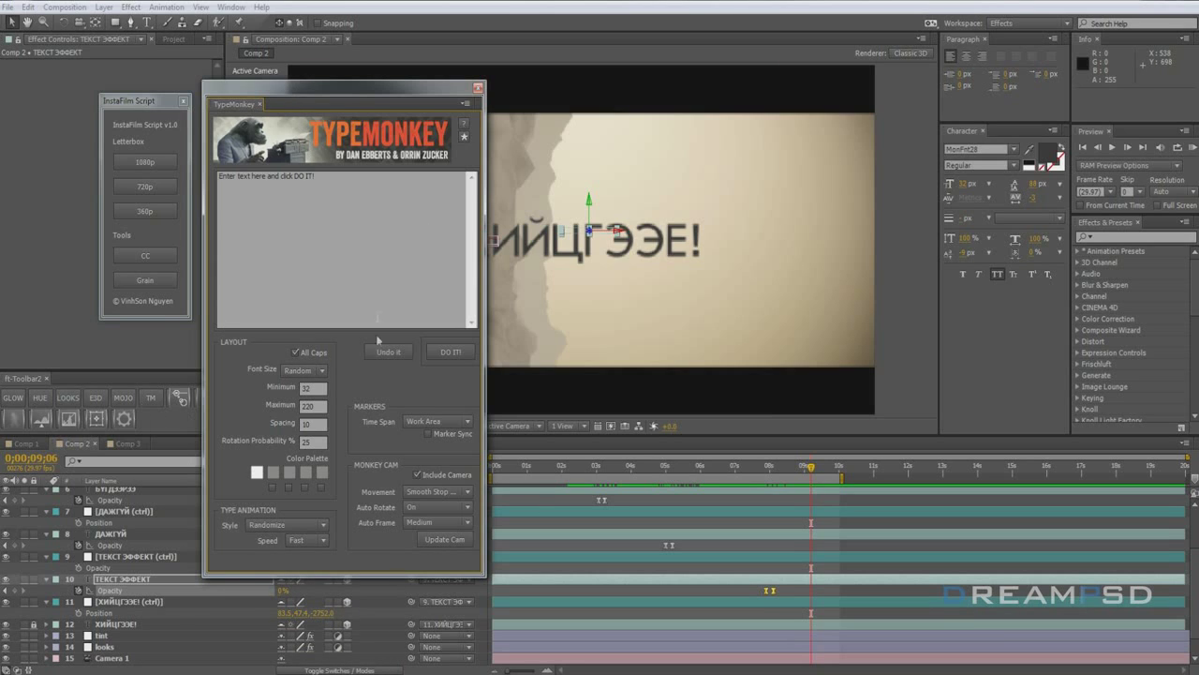
{"action": "left_click_drag", "start_coordinate": [405, 100], "coordinate": [141, 56]}
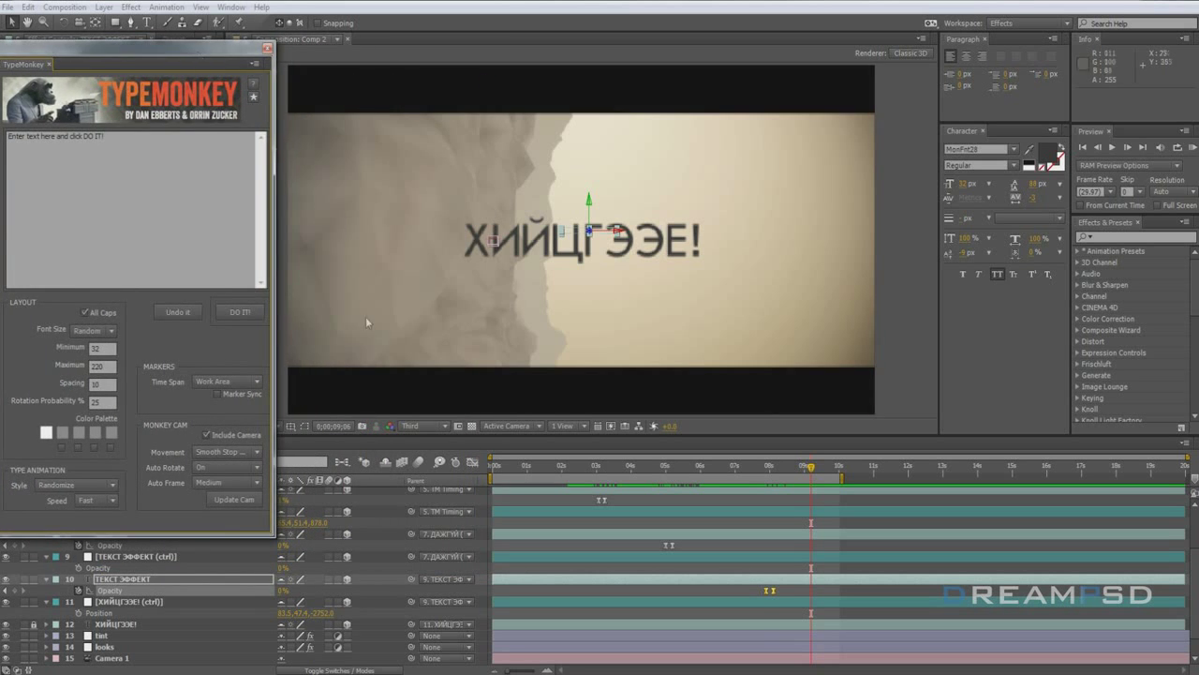
{"action": "left_click", "coordinate": [426, 425]}
{"action": "left_click", "coordinate": [429, 462]}
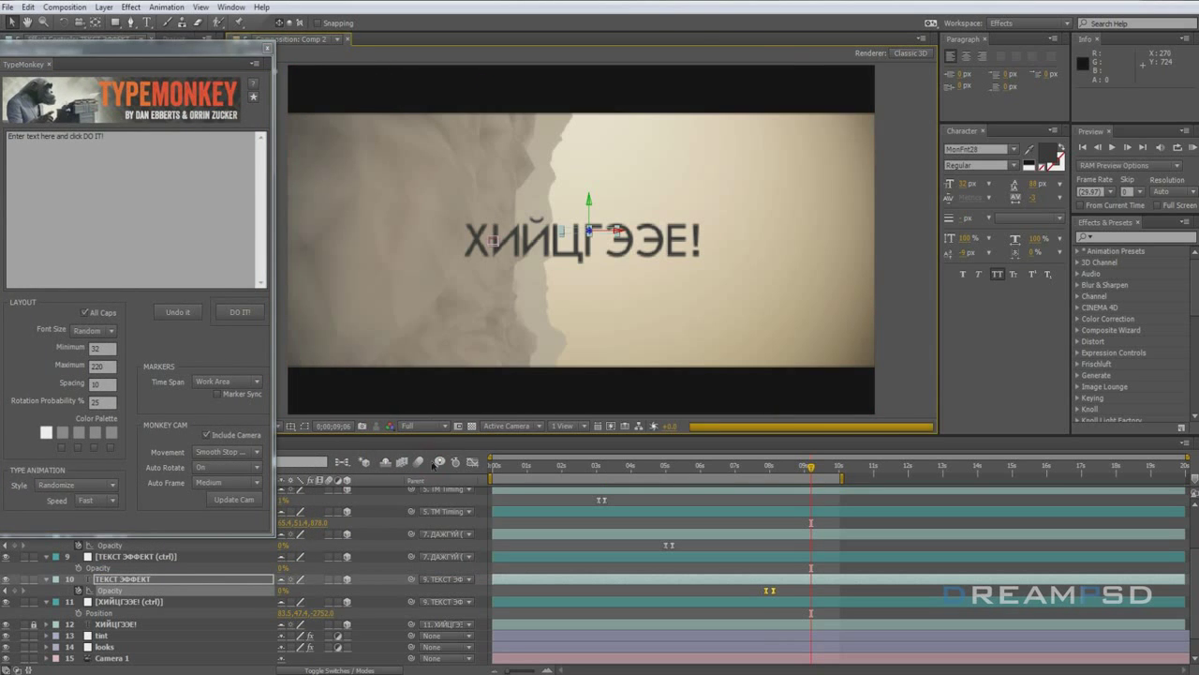